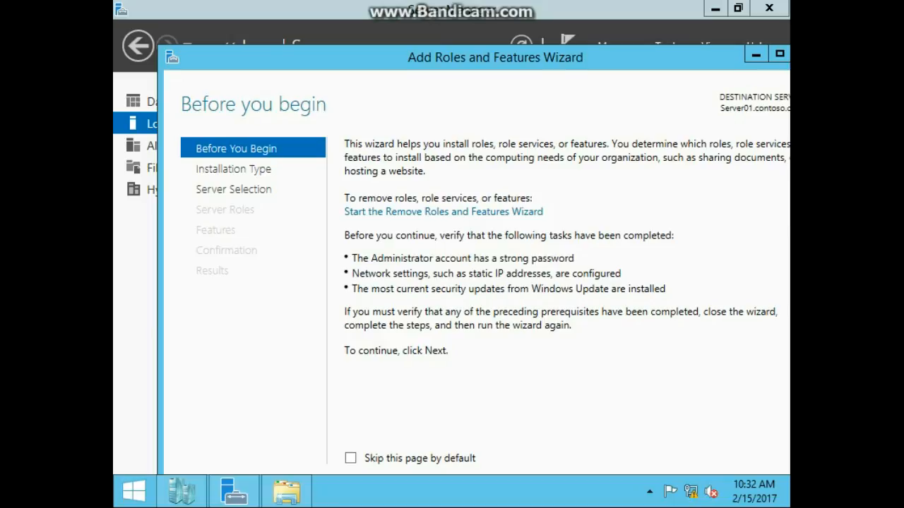
- Advance the maximized Add Roles and Features Wizard to role selection, keeping role-based or feature-based installation and the default destination server
click(779, 54)
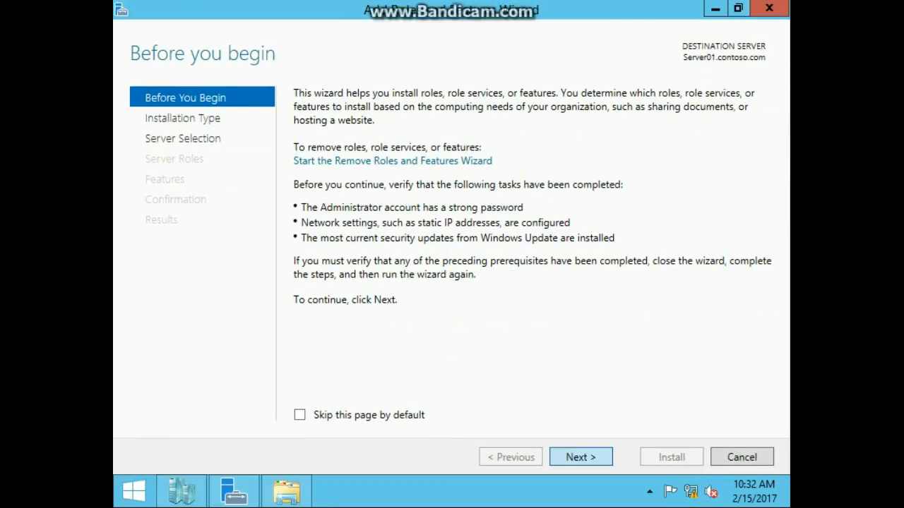
click(580, 458)
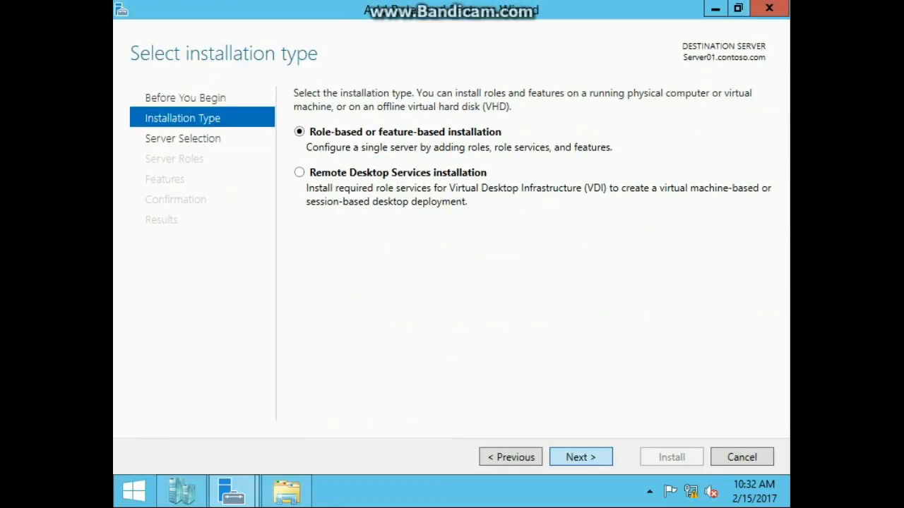
click(580, 457)
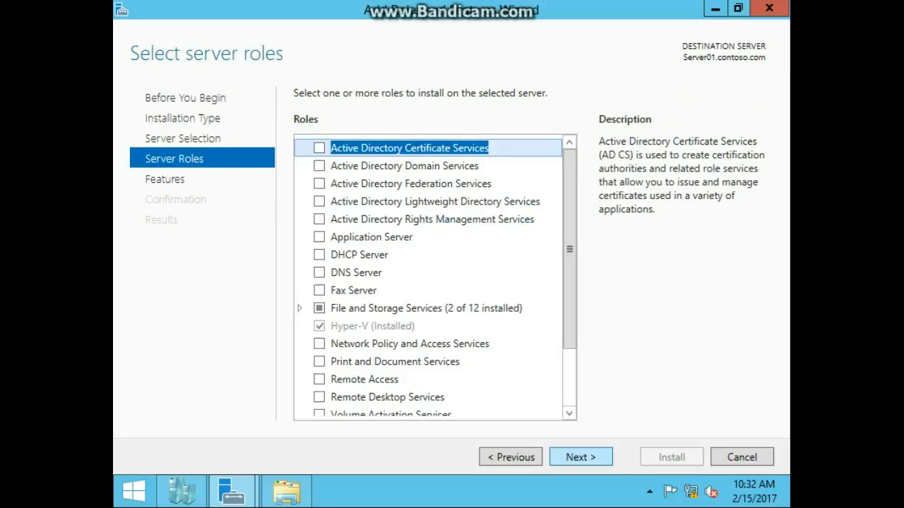
- Select the Server for NFS role service under File and iSCSI Services and add its required management tools
click(299, 309)
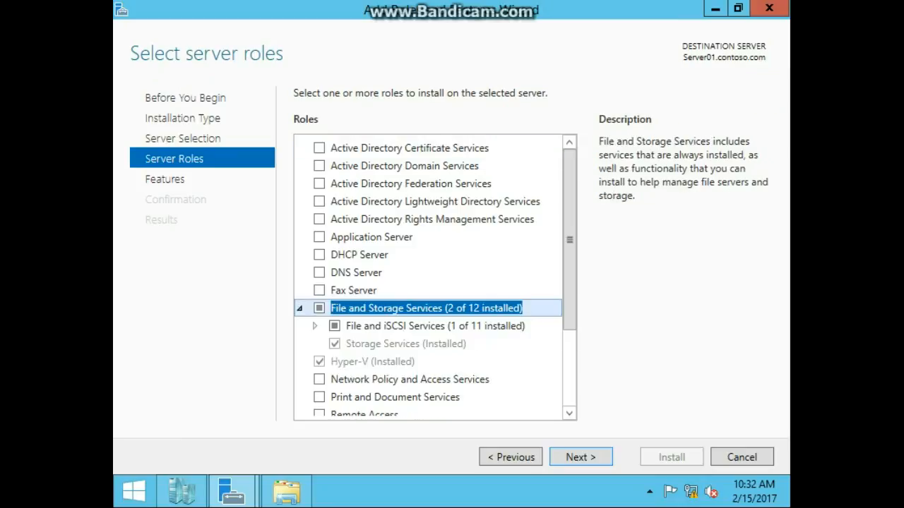
click(315, 326)
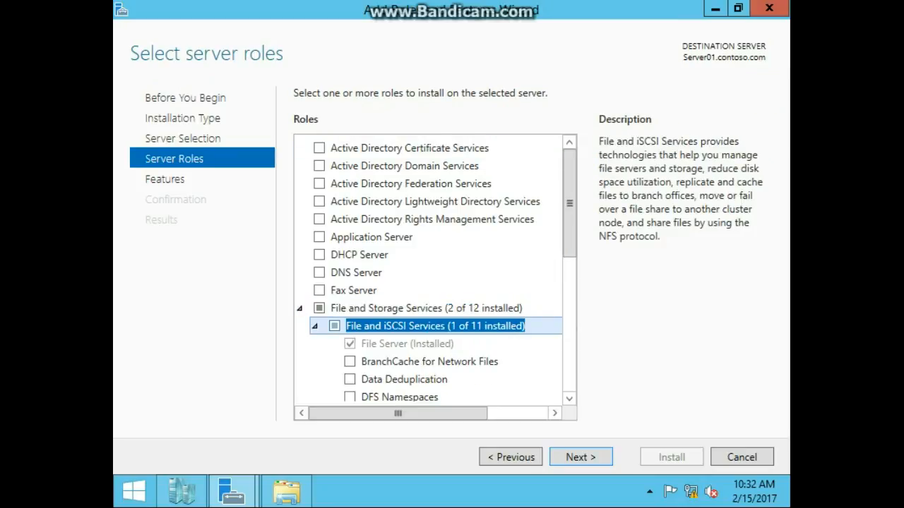
scroll(436, 271, down, 3)
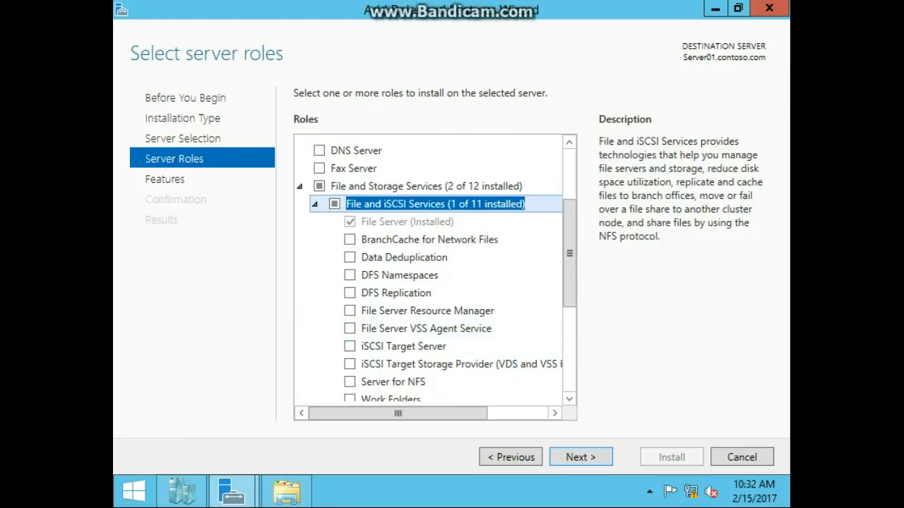
scroll(351, 358, down, 1)
click(350, 341)
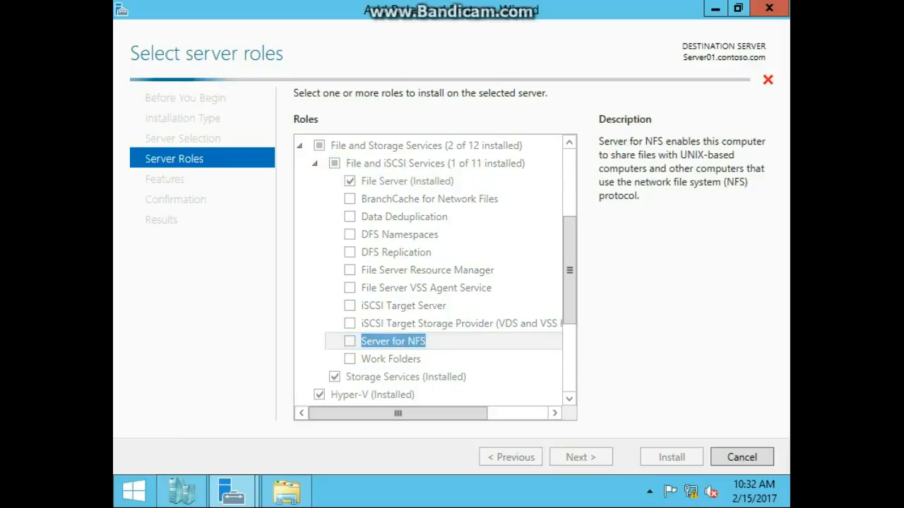
key(Return)
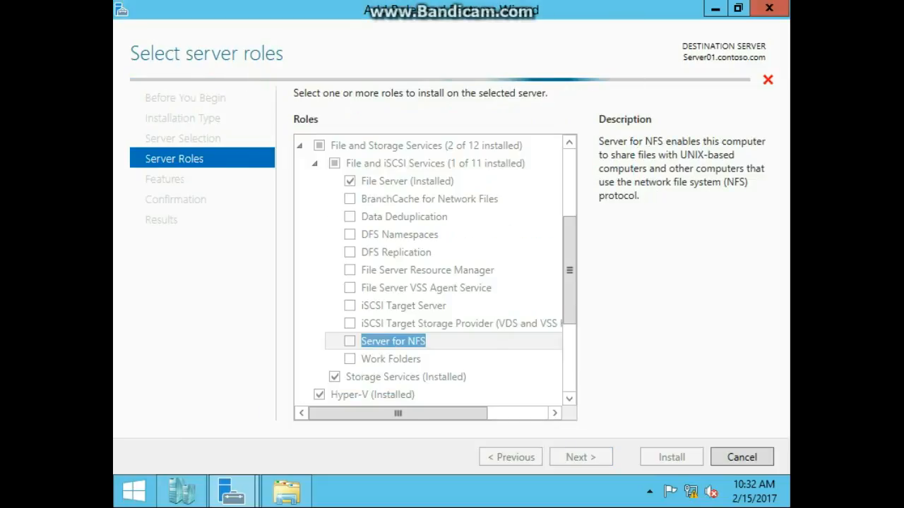
key(Return)
- Install Server for NFS without selecting additional features, and close the wizard when the installation finishes
key(Return)
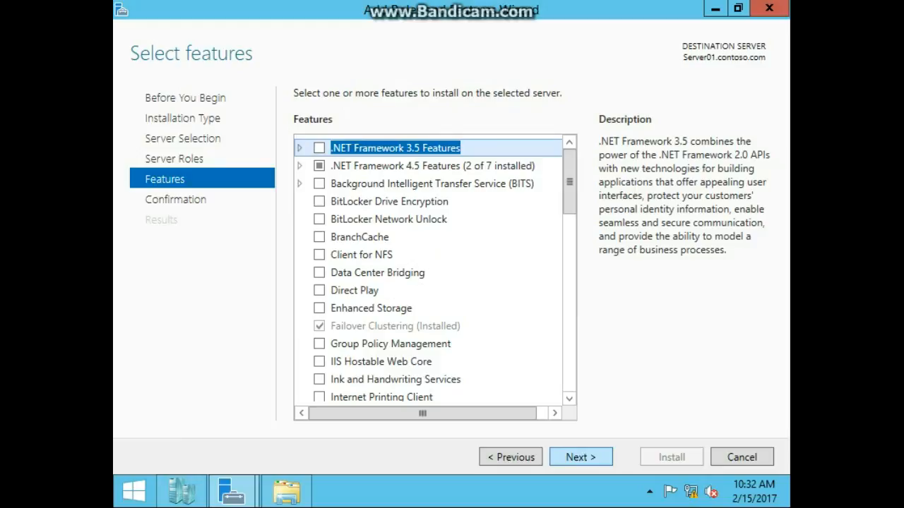
key(Return)
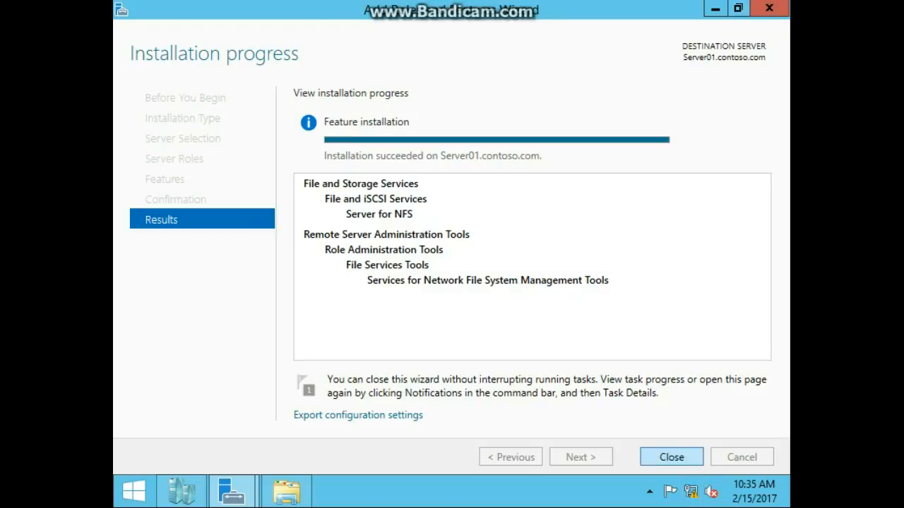
click(671, 457)
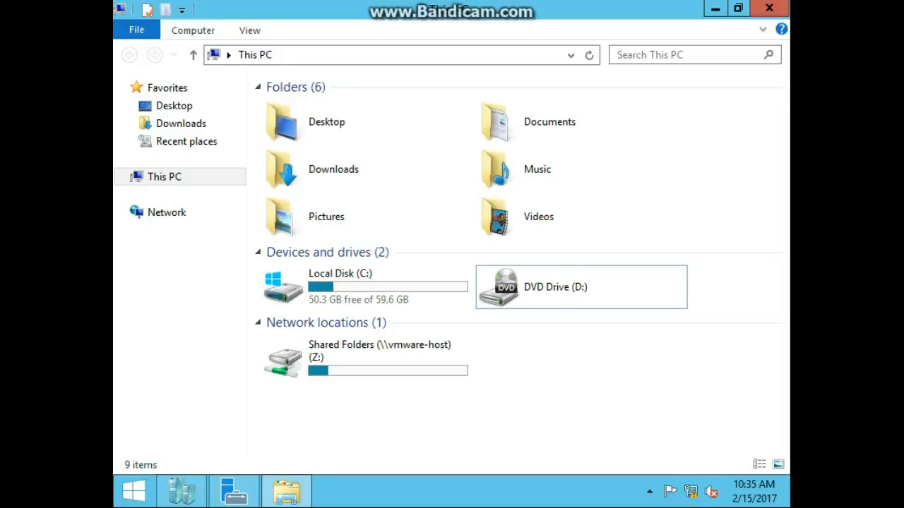
- Browse to Local Disk (C:) in File Explorer, and open the Services for Network File System (NFS) console from Server Manager
double_click(366, 288)
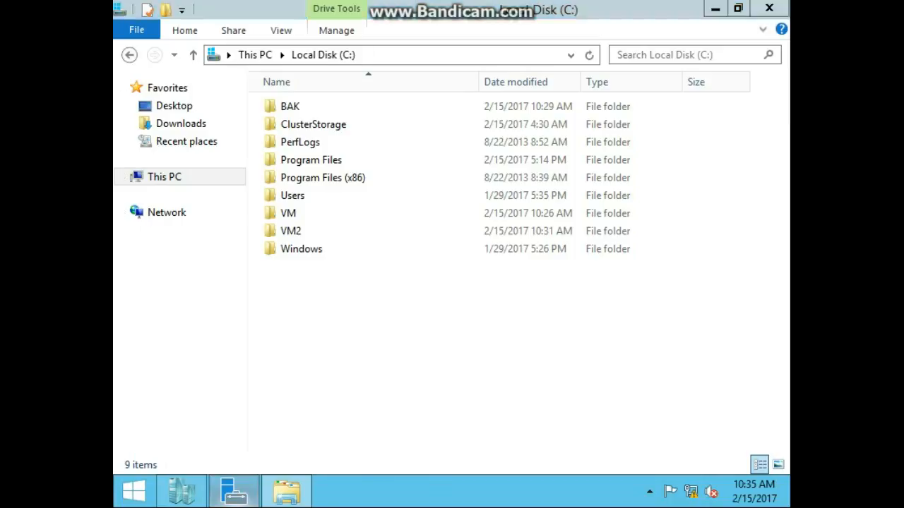
click(234, 492)
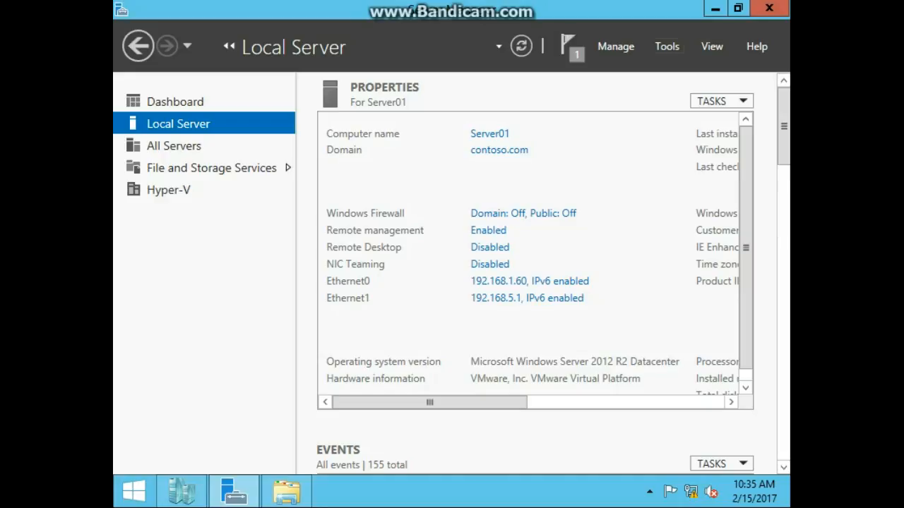
click(667, 46)
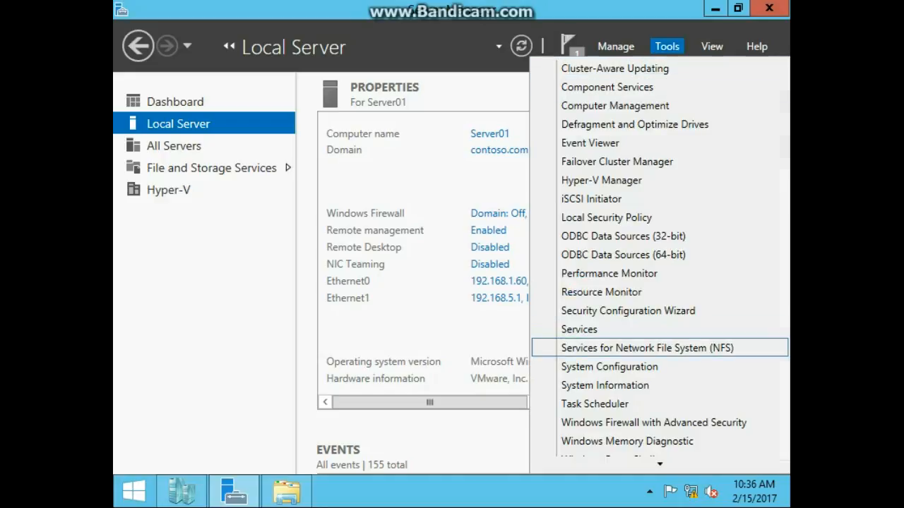
click(646, 348)
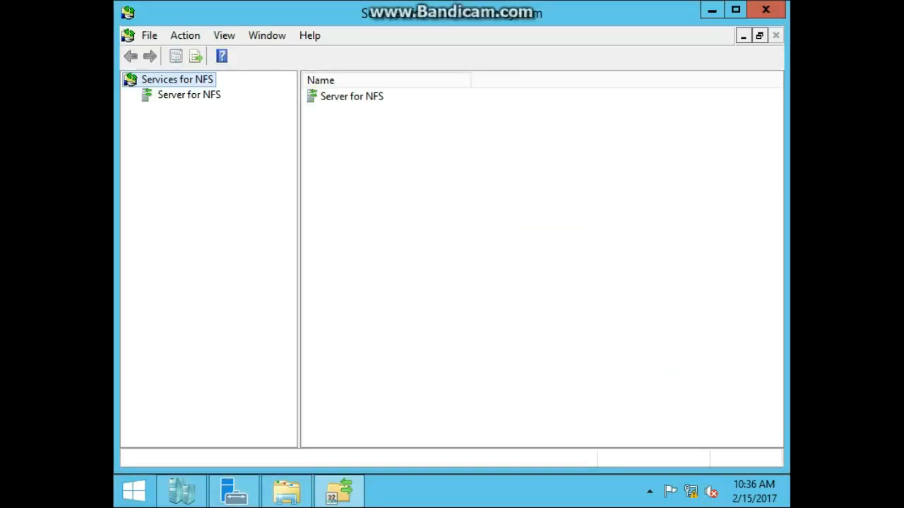
- Enable the Active Directory domain name as the identity mapping source for Services for NFS and set it to contoso.com
right_click(203, 79)
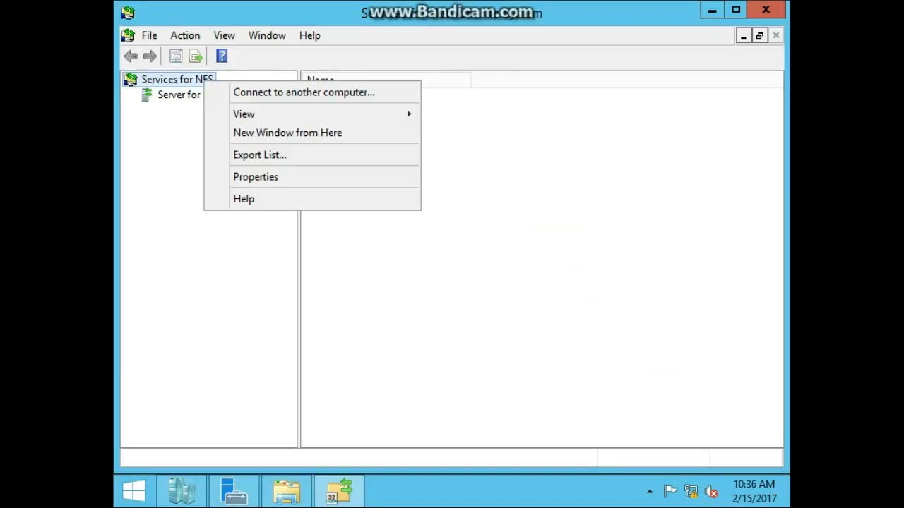
click(255, 176)
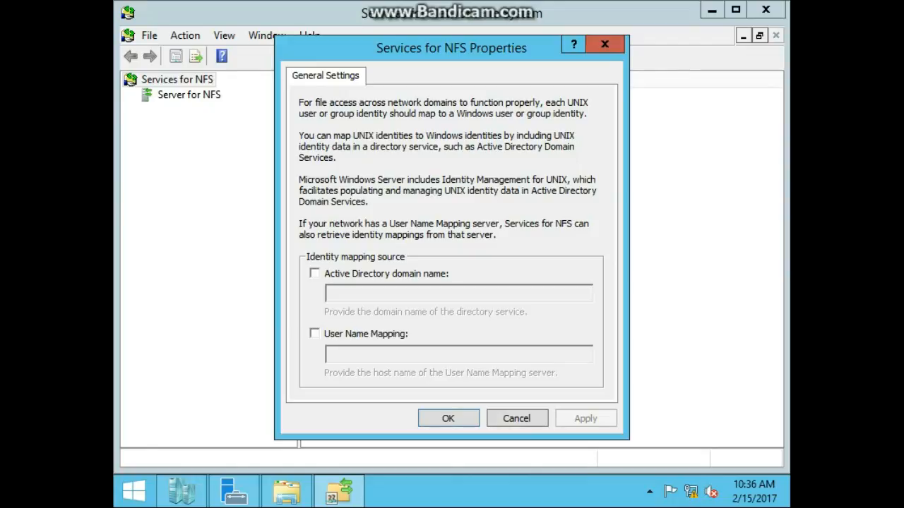
click(314, 273)
click(352, 293)
text(contoso.com)
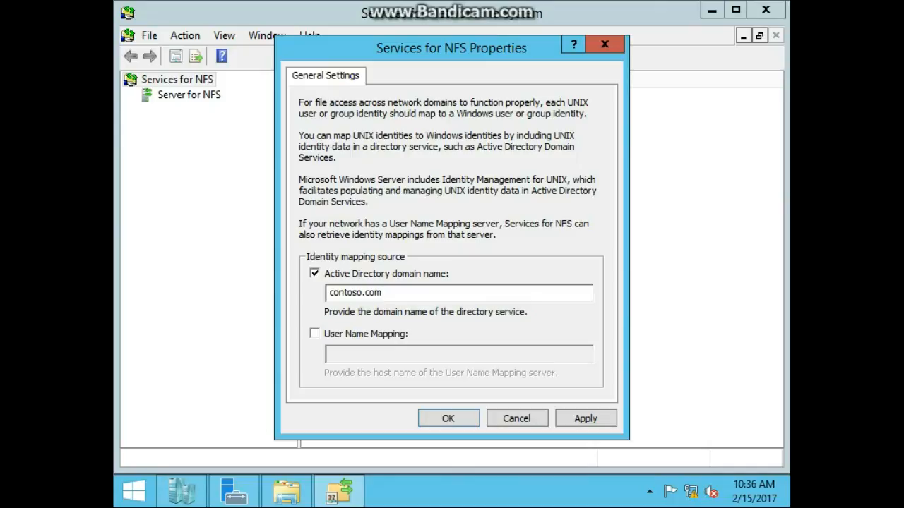
key(Return)
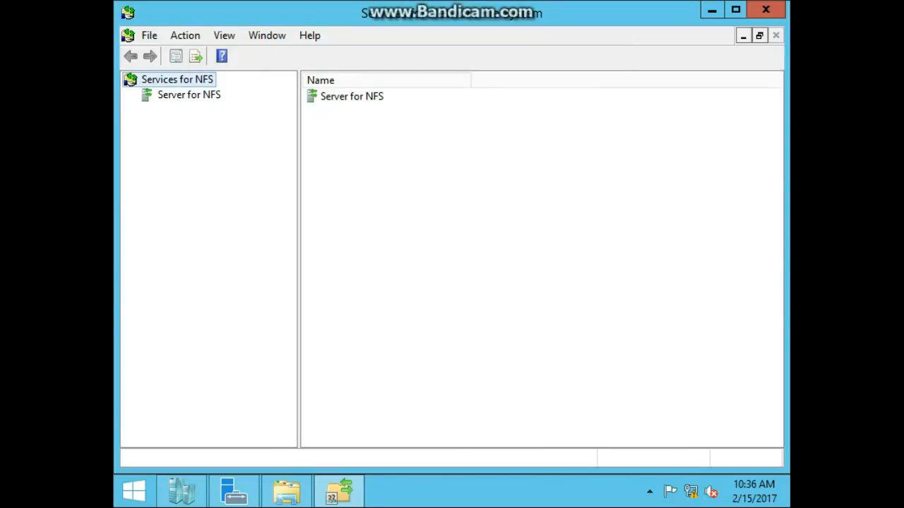
- Reopen the Services for NFS properties to check the identity mapping source, and close them without changes
right_click(195, 80)
click(247, 178)
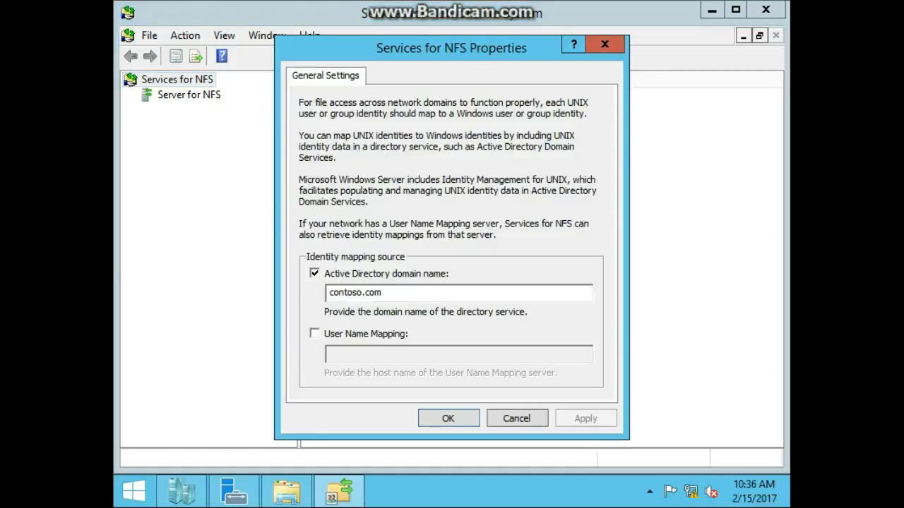
click(604, 44)
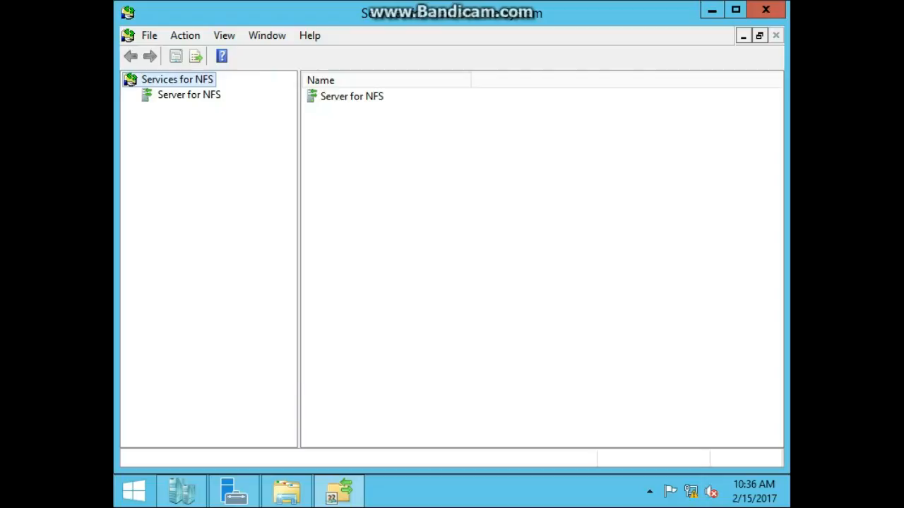
- Switch to File Explorer and create a folder named Data on Local Disk (C:)
click(286, 492)
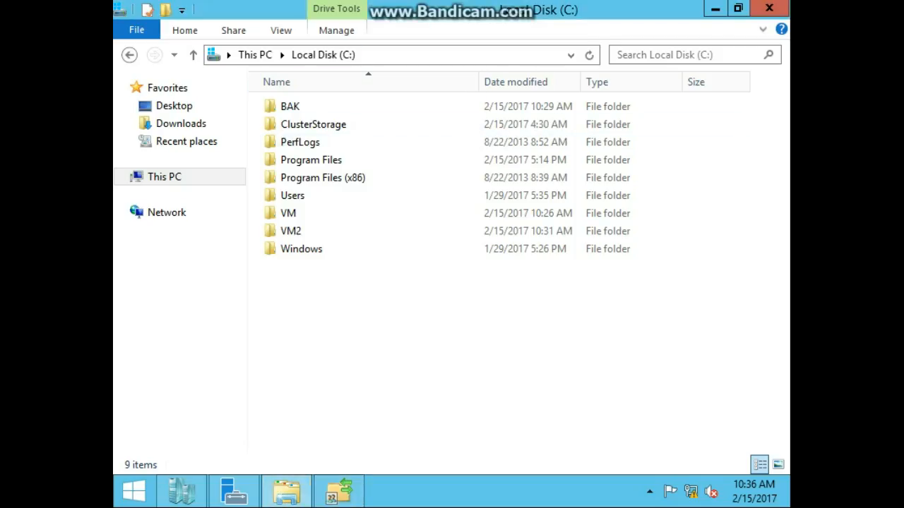
right_click(343, 115)
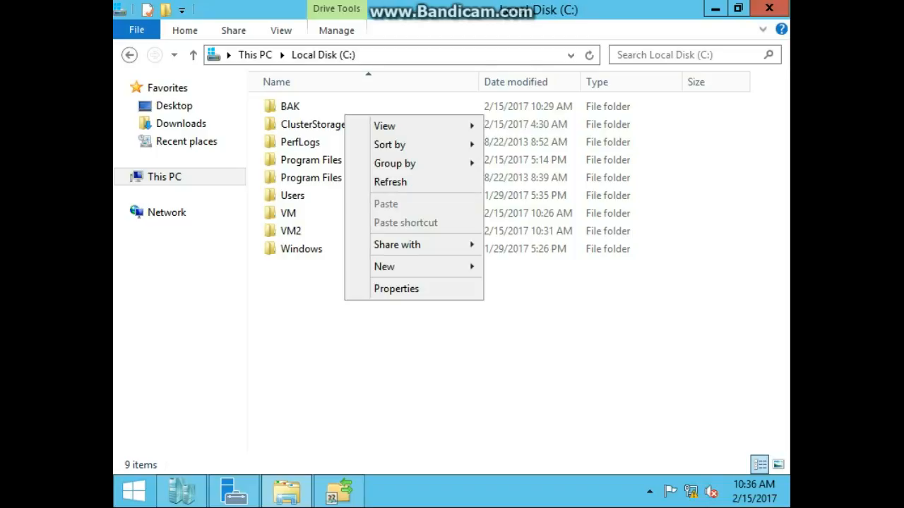
mouse_move(384, 266)
click(543, 266)
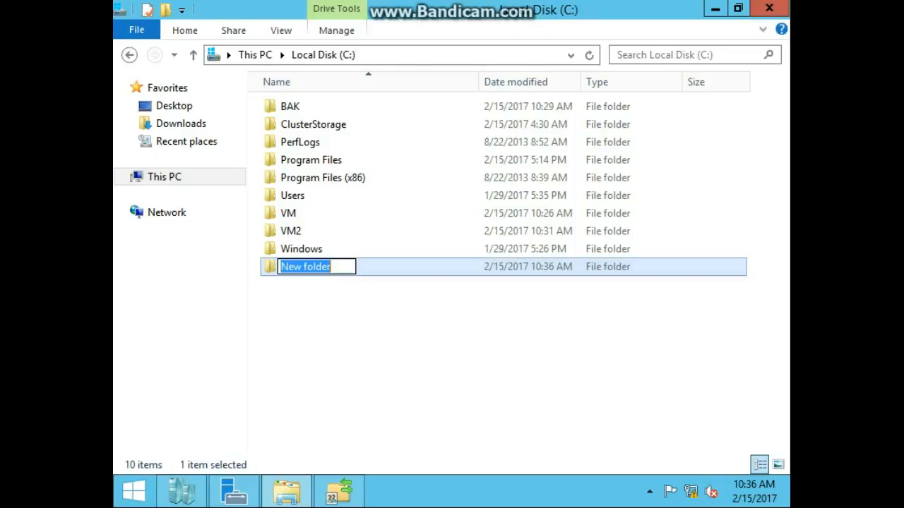
text(Data)
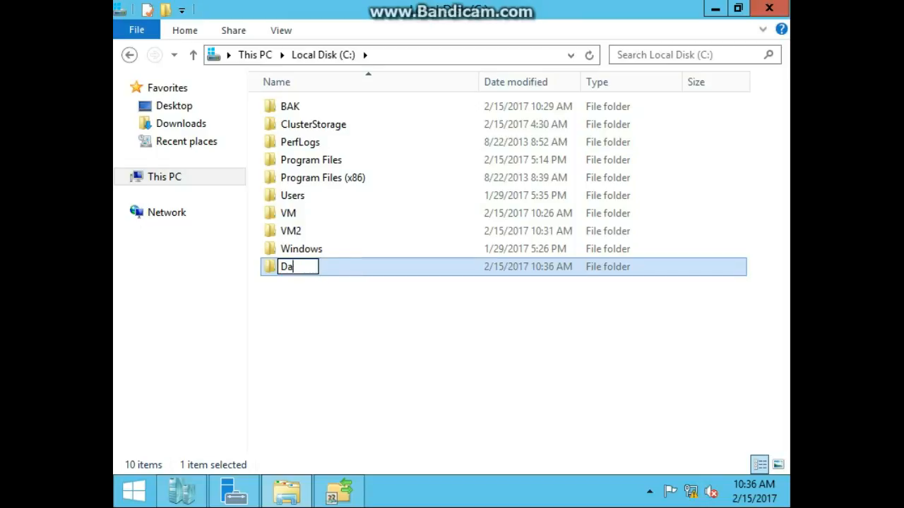
click(538, 274)
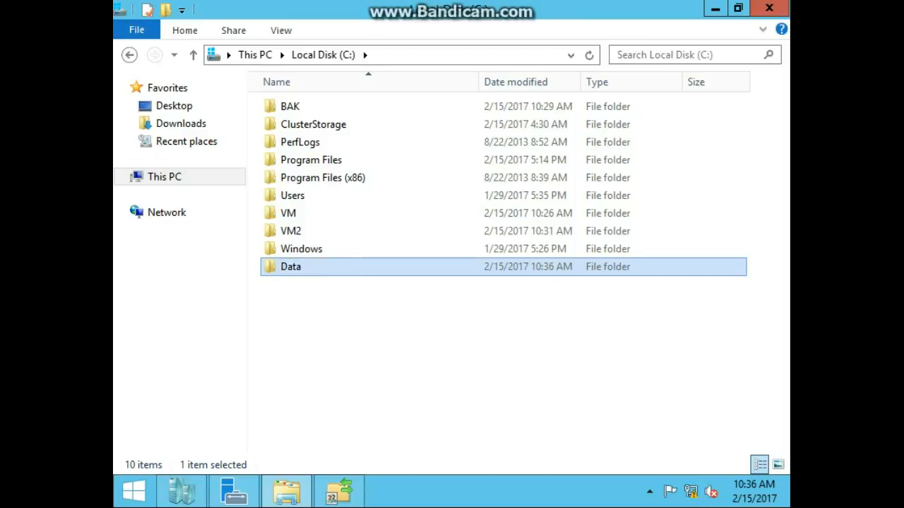
- Enable sharing of the Data folder in its NFS Advanced Sharing settings, keeping the share name Data
right_click(346, 266)
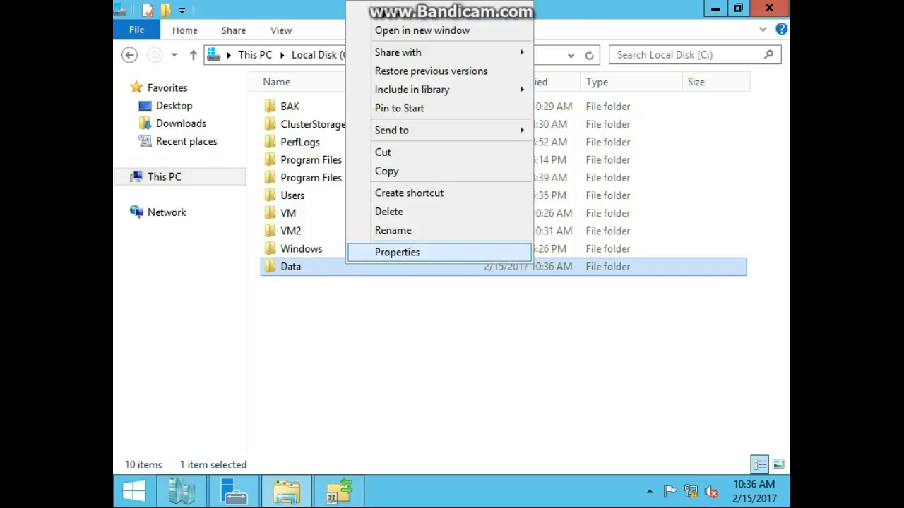
click(398, 252)
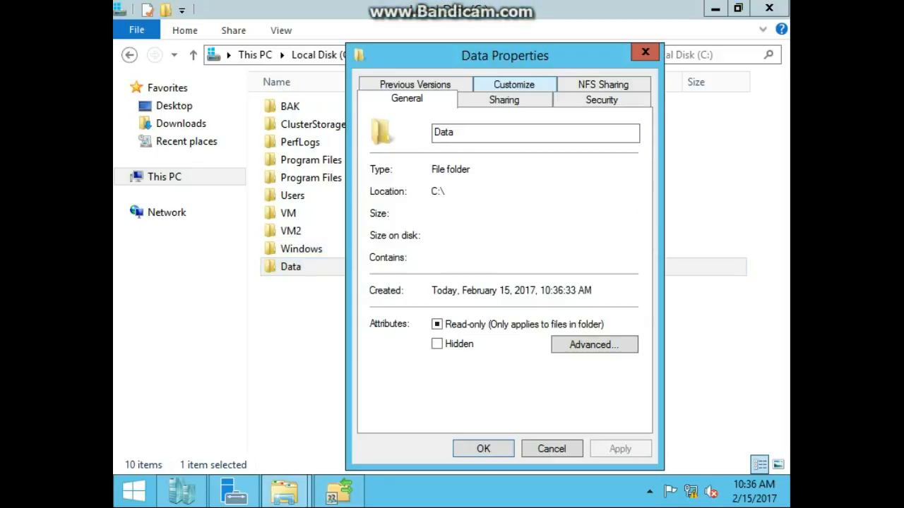
click(600, 83)
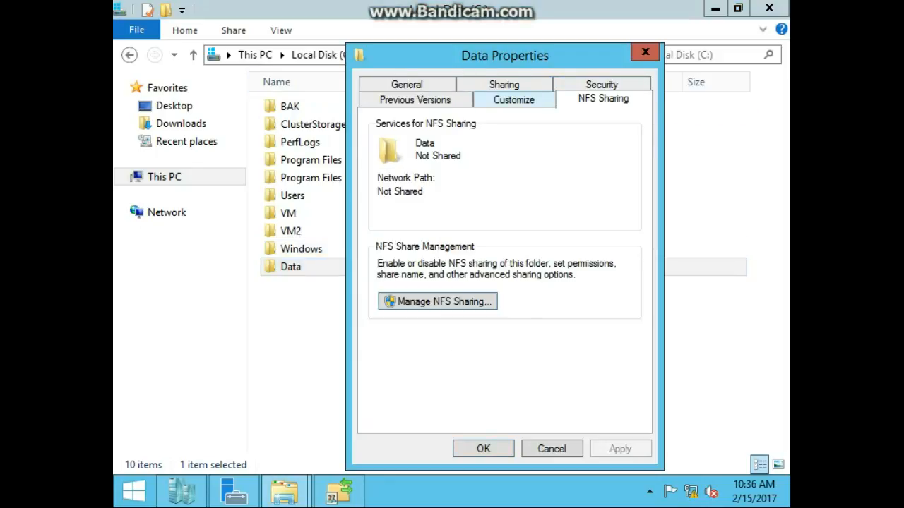
click(438, 302)
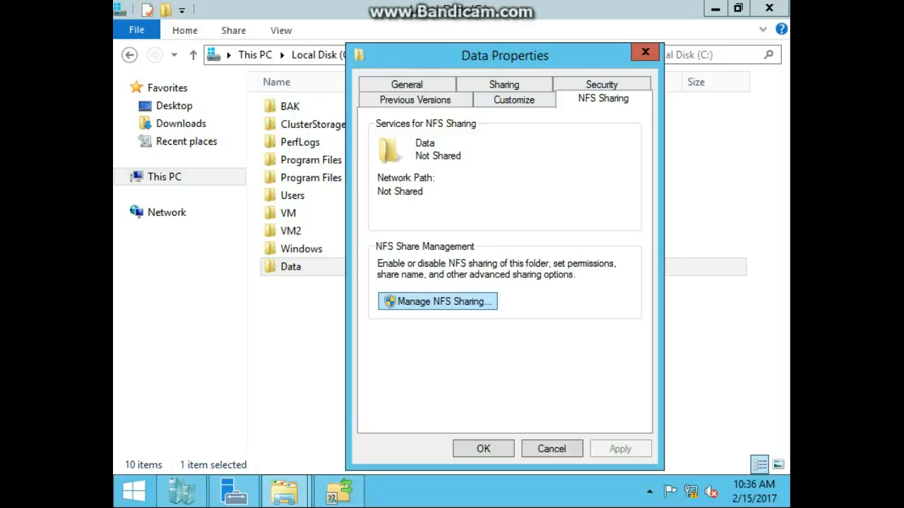
click(372, 116)
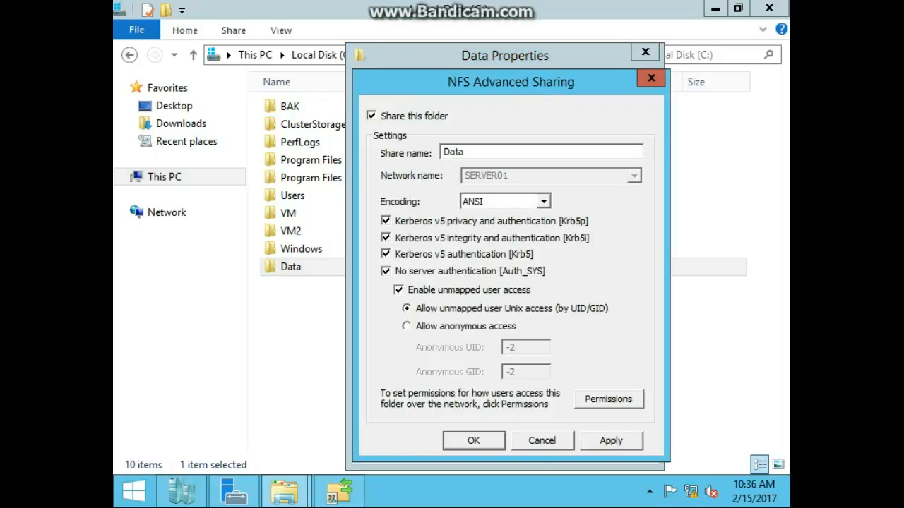
- Accept the default read-only NFS share permissions for all machines, apply the NFS share, and close the Data folder's properties
click(608, 399)
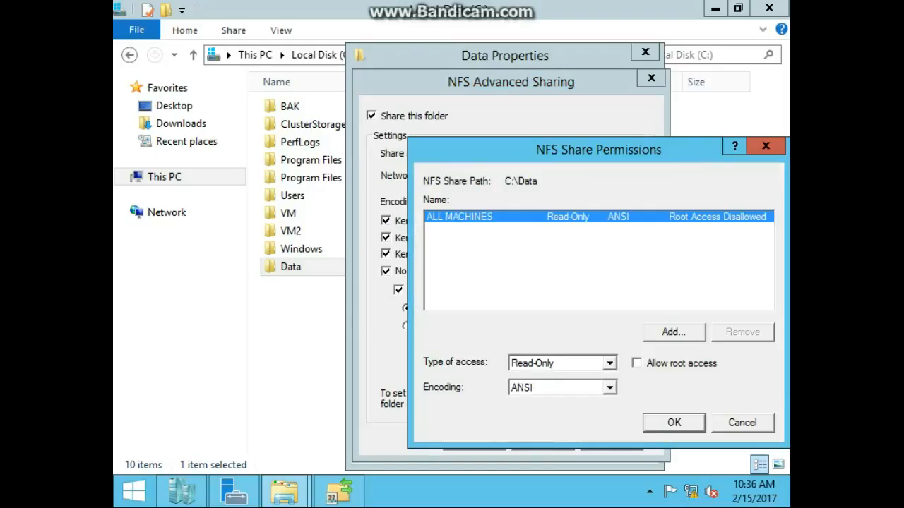
key(Return)
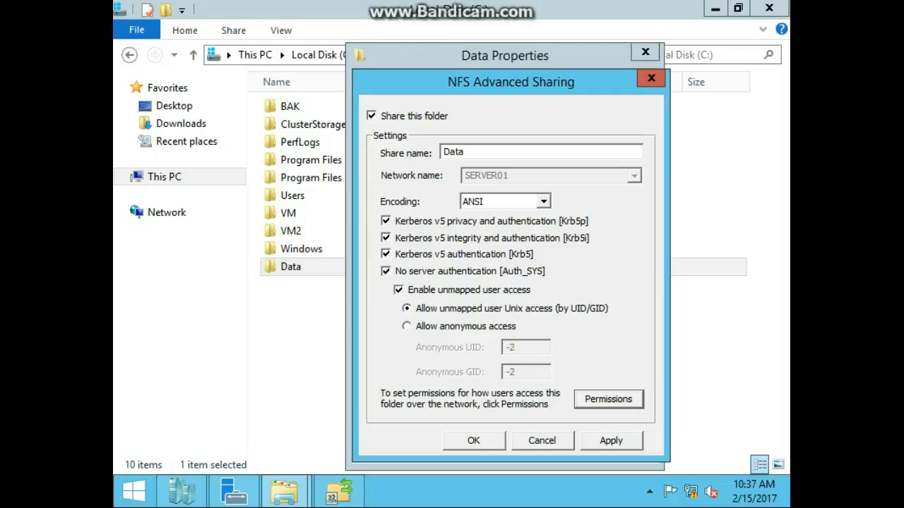
click(474, 440)
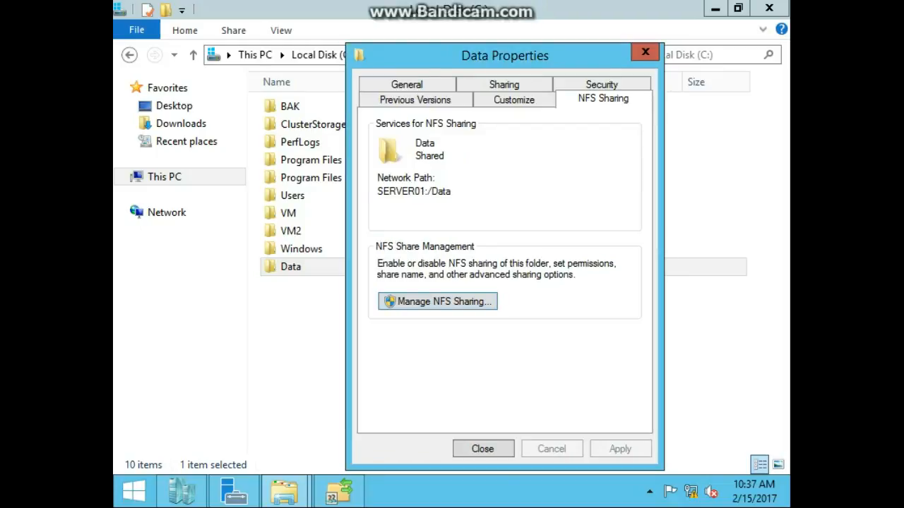
click(482, 448)
click(485, 399)
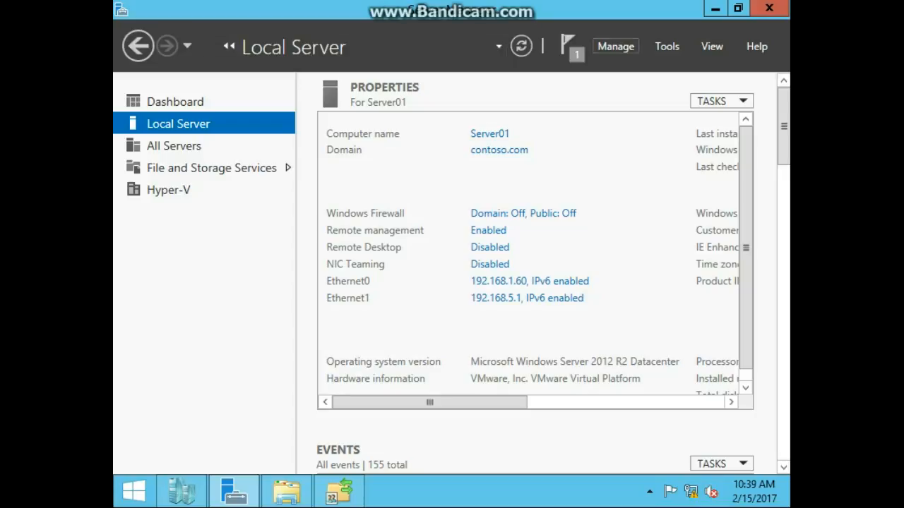
- Start the Add Roles and Features Wizard and proceed with a role-based installation on Server01 to the server roles selection
click(615, 46)
click(674, 68)
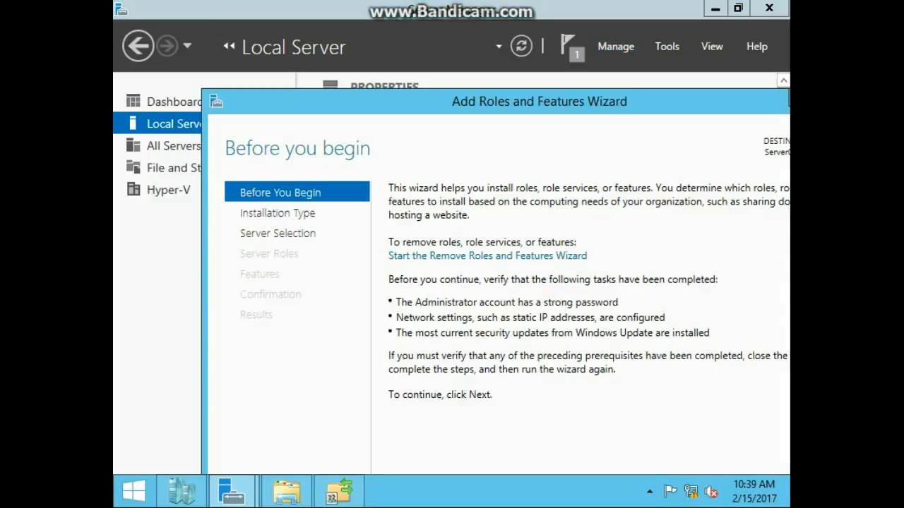
drag(727, 104, 637, 100)
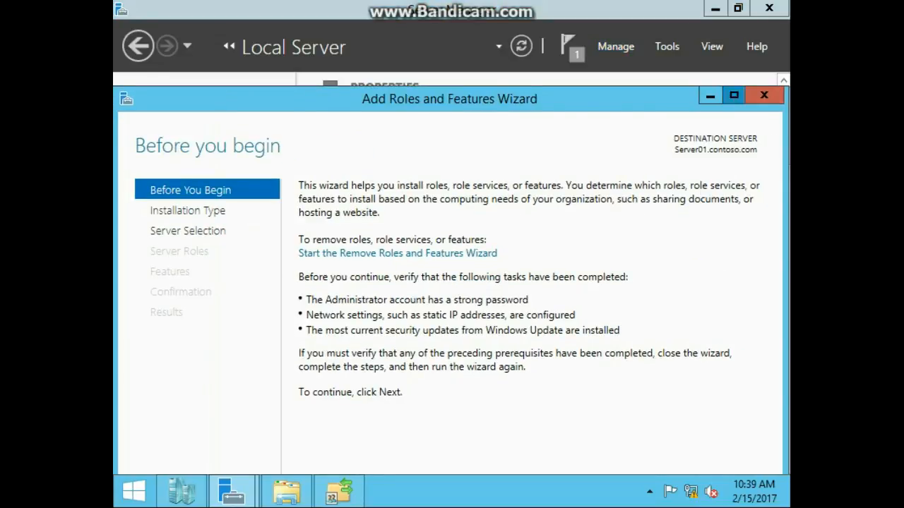
click(733, 95)
click(580, 457)
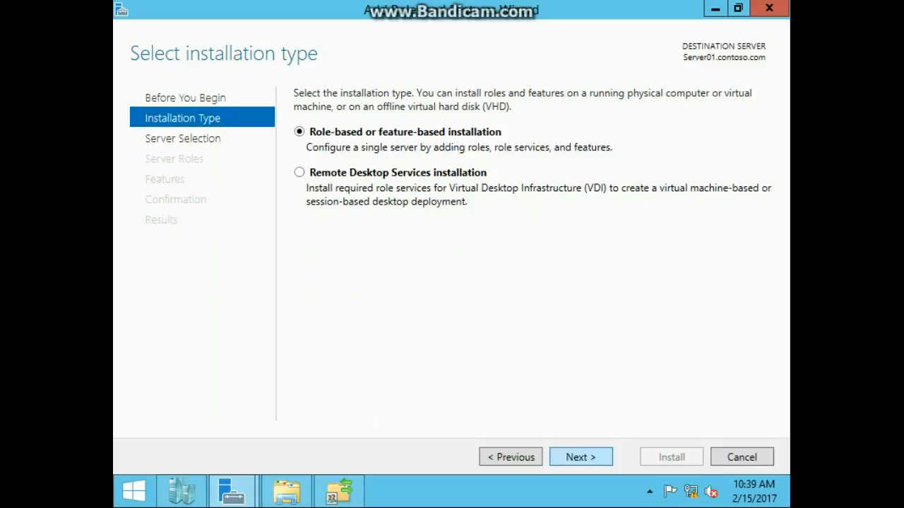
click(581, 457)
click(581, 456)
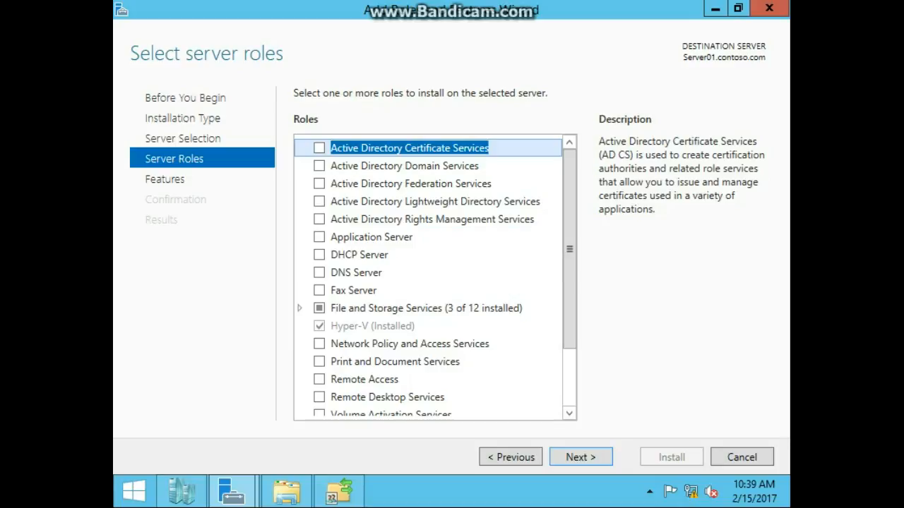
- Select the BranchCache for Network Files role service under File and iSCSI Services and continue to the features selection
click(300, 308)
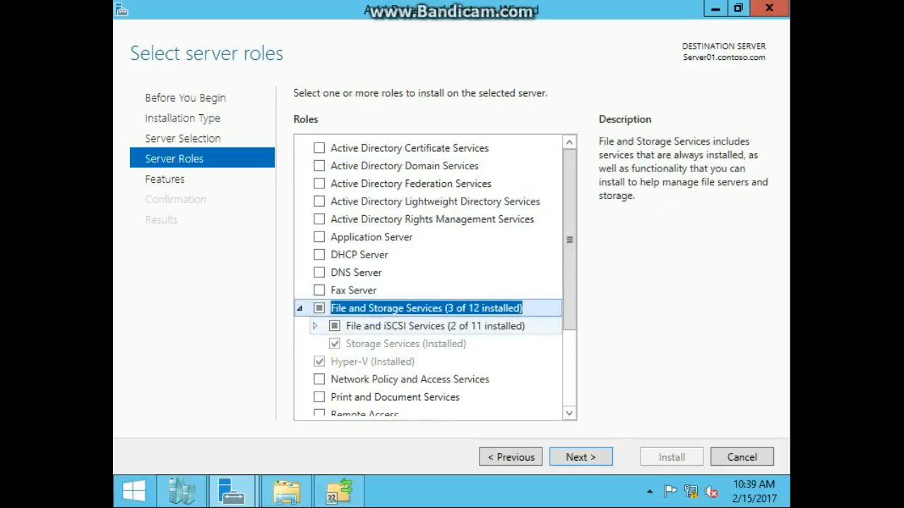
click(314, 326)
scroll(349, 319, down, 3)
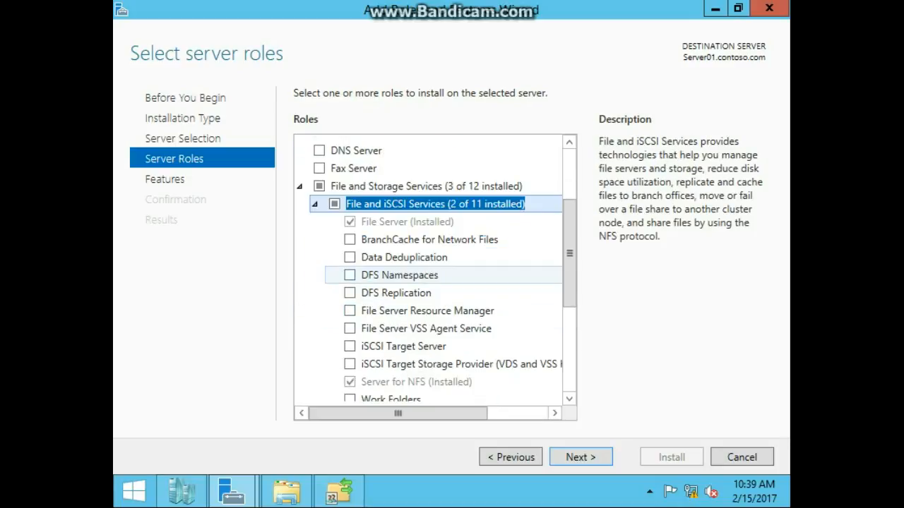
scroll(424, 324, down, 2)
click(349, 199)
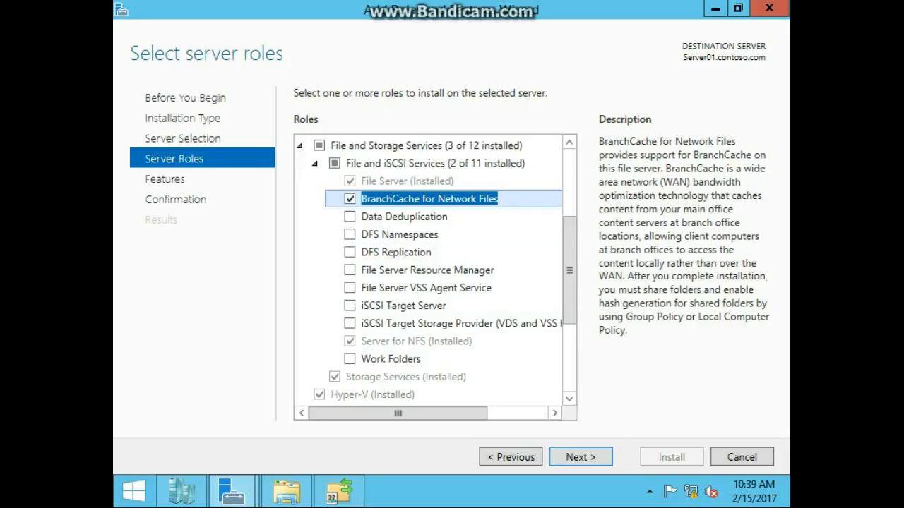
key(Return)
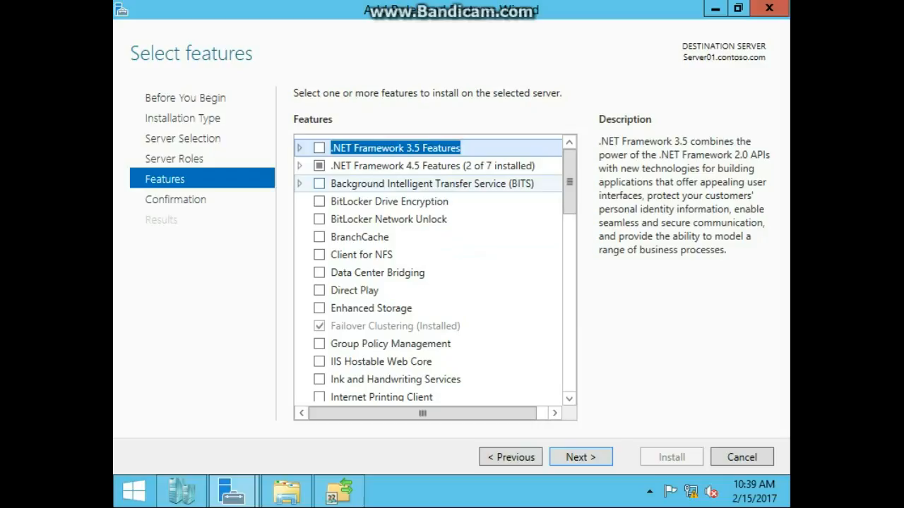
- Add the BranchCache feature, install the selected role service and feature, and minimize the wizard
click(319, 236)
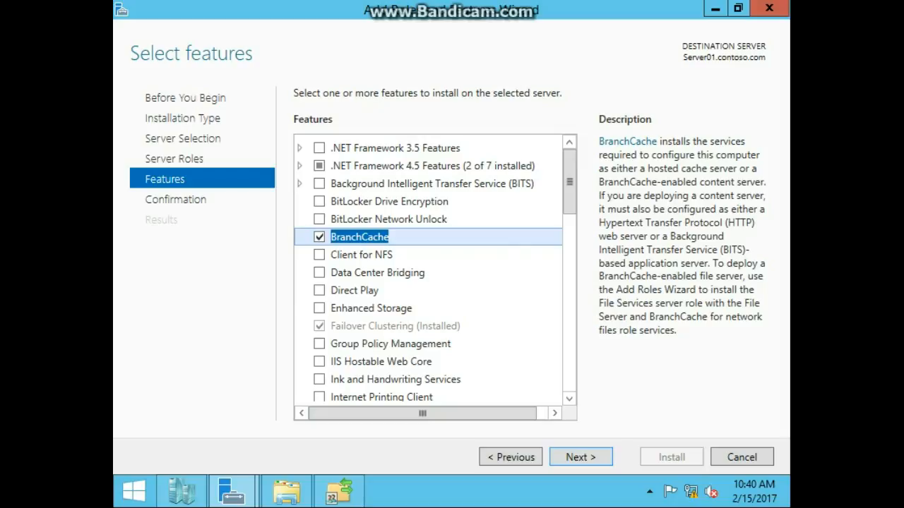
key(Return)
key(Return)
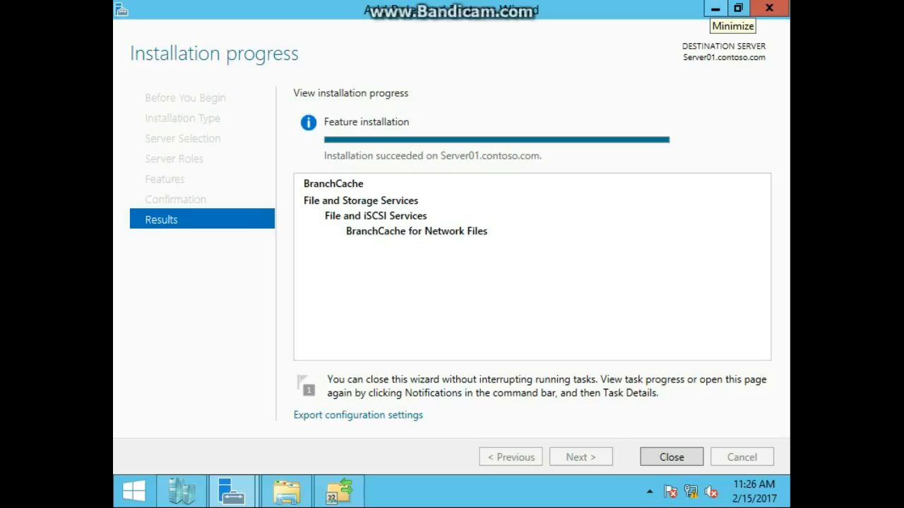
click(715, 9)
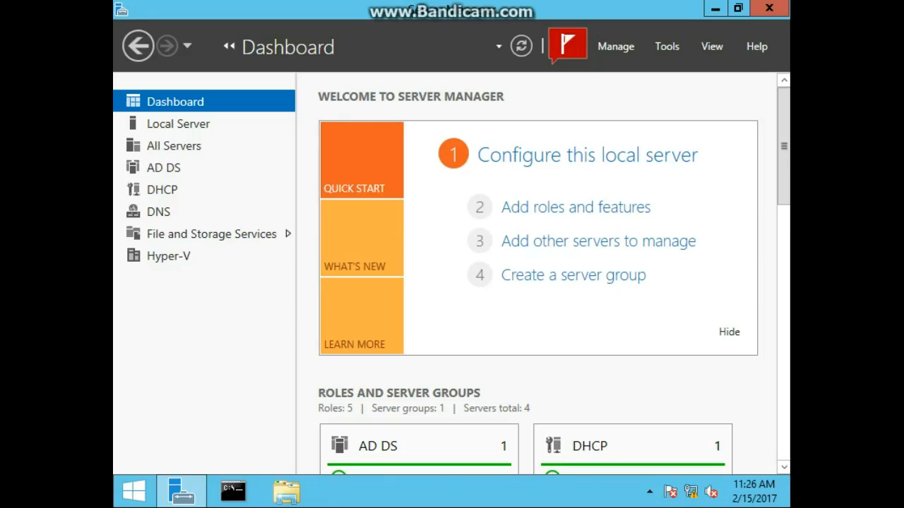
- In Active Directory Users and Computers, create an organizational unit named Servers in contoso.com with deletion protection kept on, and close the console
click(666, 47)
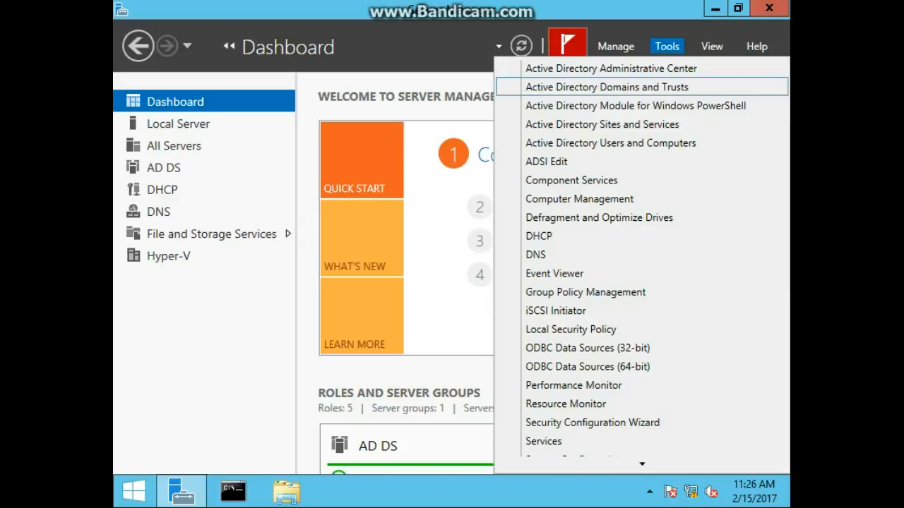
click(610, 143)
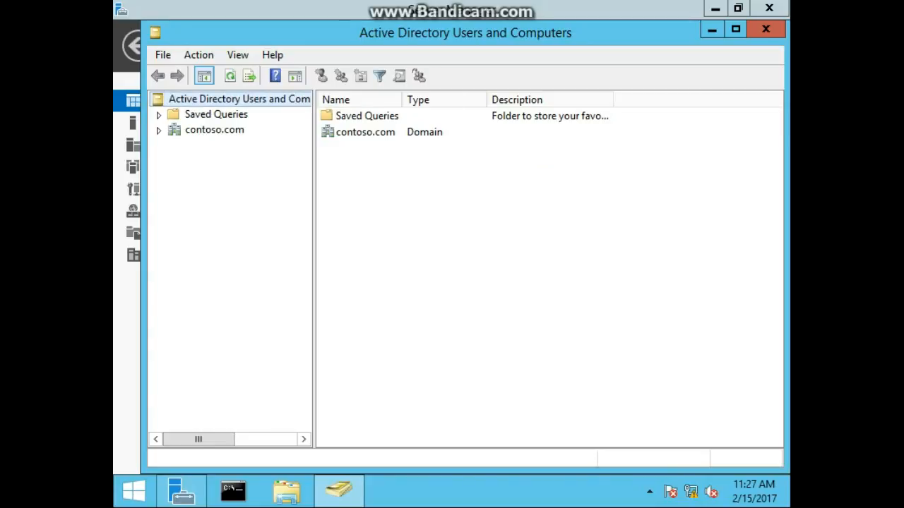
click(214, 130)
right_click(182, 130)
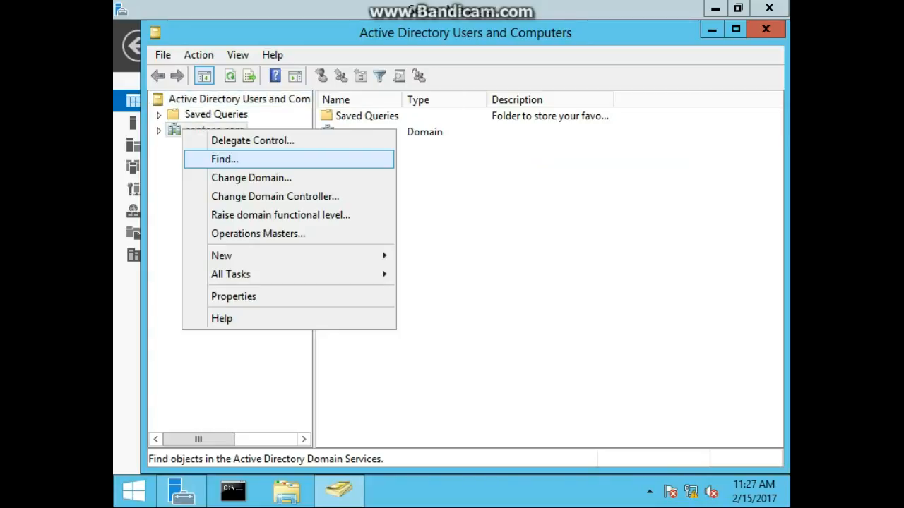
key(Up)
key(Up)
key(Up)
key(Up)
key(Up)
key(Right)
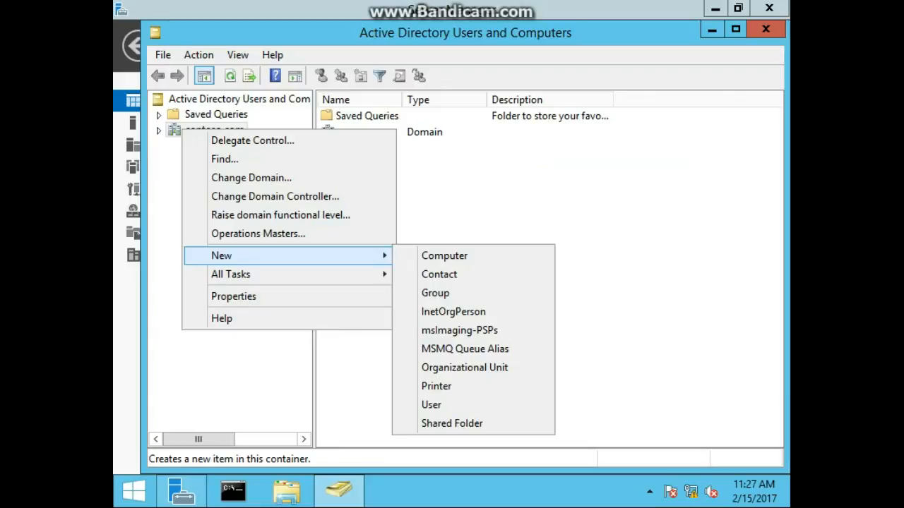
key(Down)
key(Down)
key(Down)
key(Down)
key(Down)
key(Down)
key(Return)
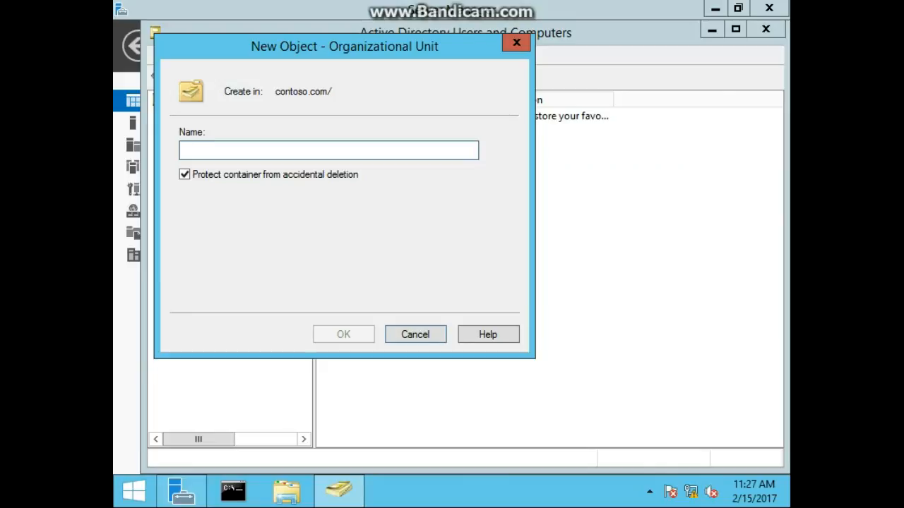
text(Servers)
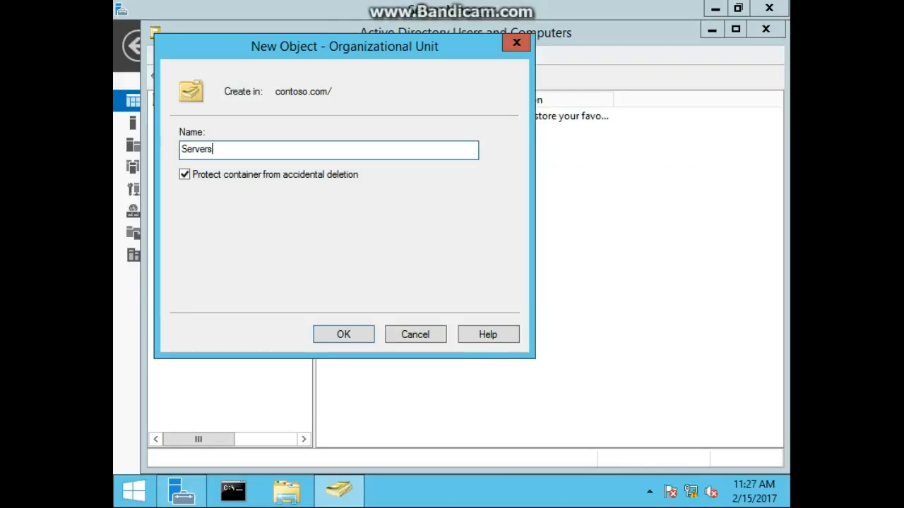
key(Return)
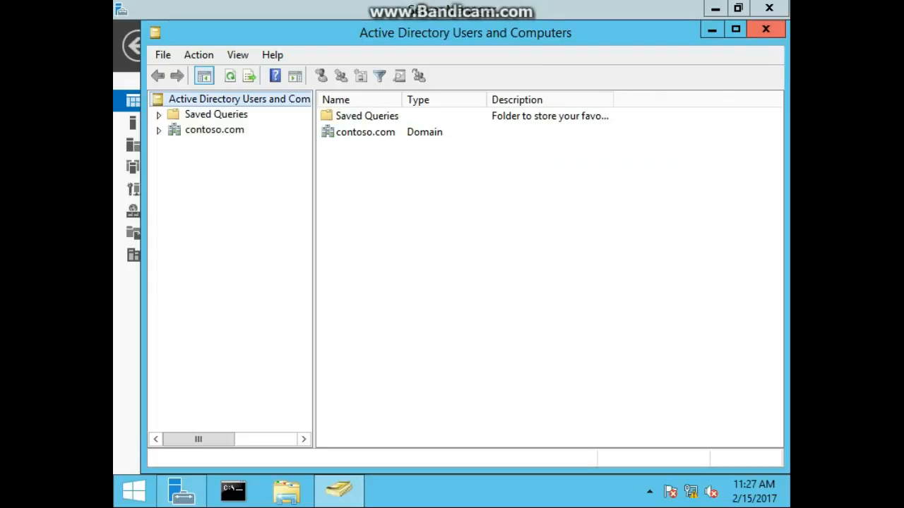
click(765, 29)
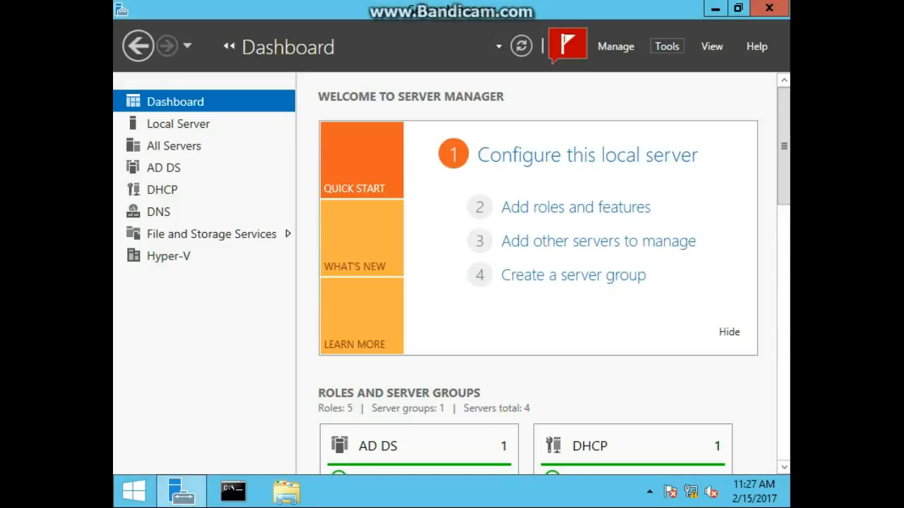
- Open Group Policy Management and expand the contoso.com forest down to the domain's organizational units and the Domain Controllers node
click(666, 46)
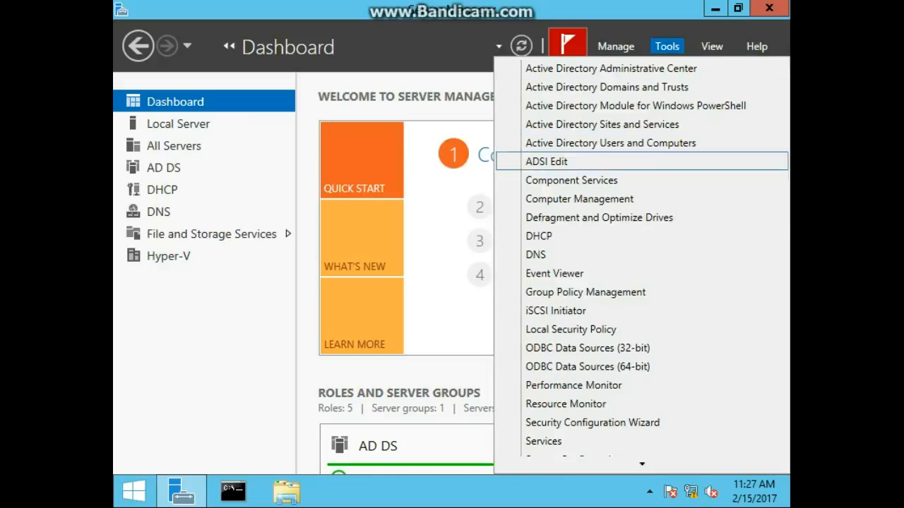
click(585, 291)
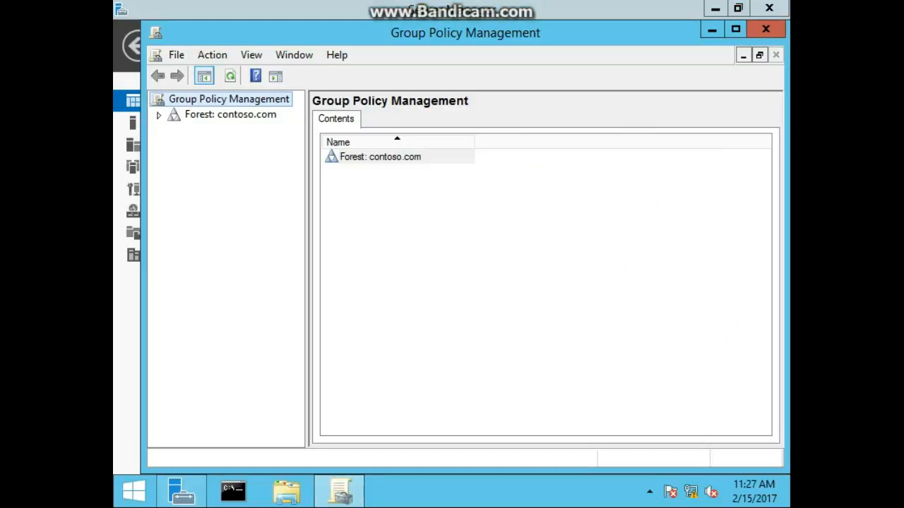
click(158, 115)
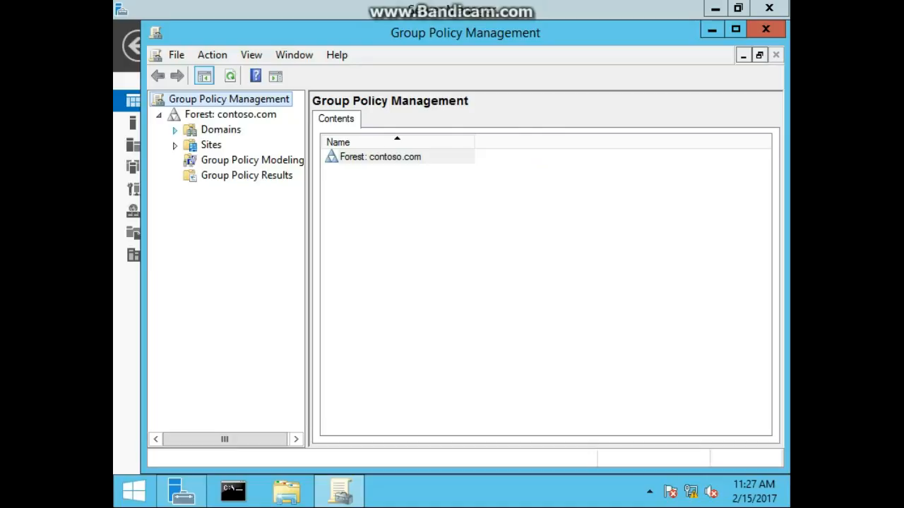
click(175, 130)
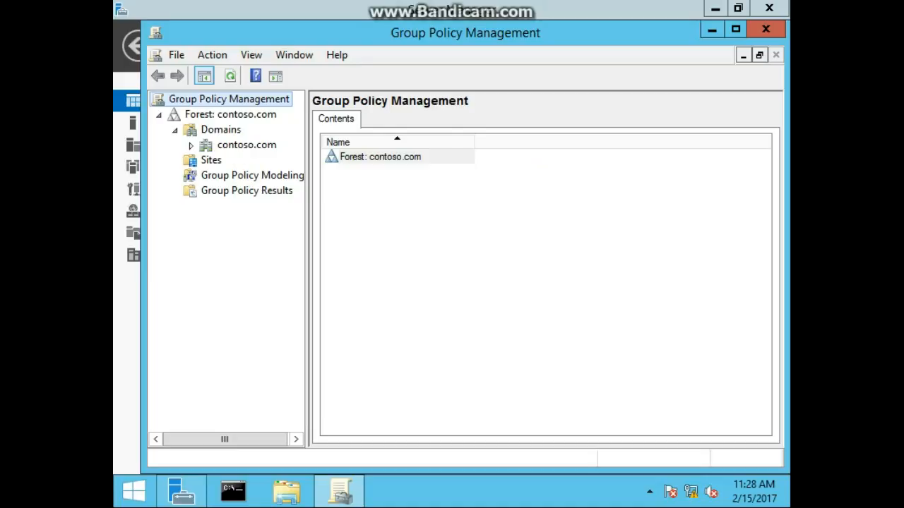
double_click(247, 145)
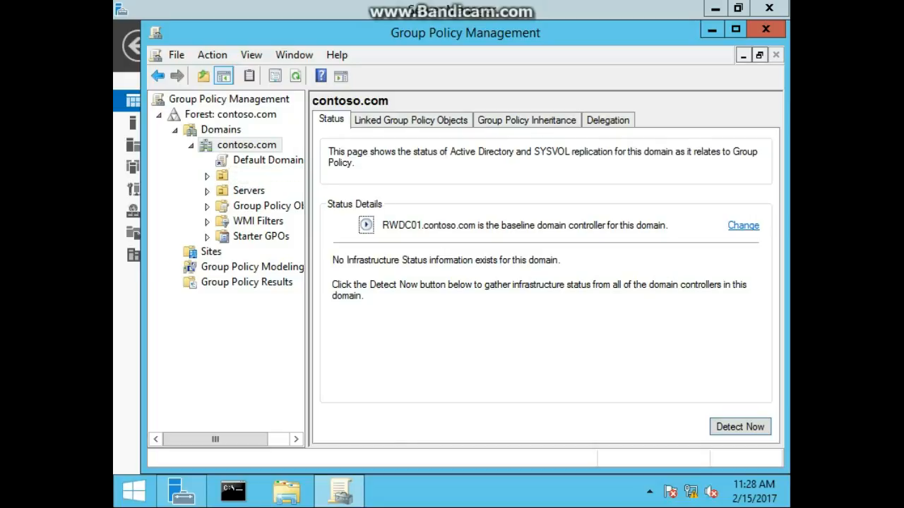
drag(215, 439, 225, 439)
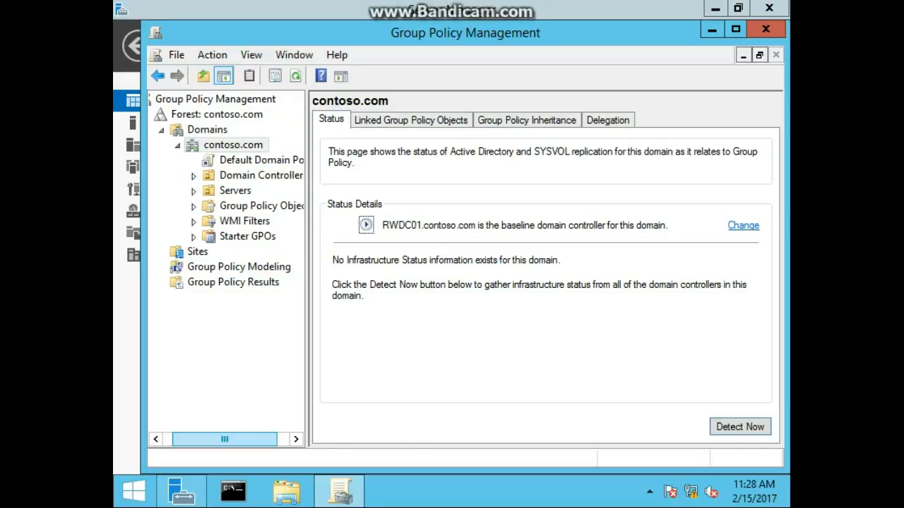
click(194, 176)
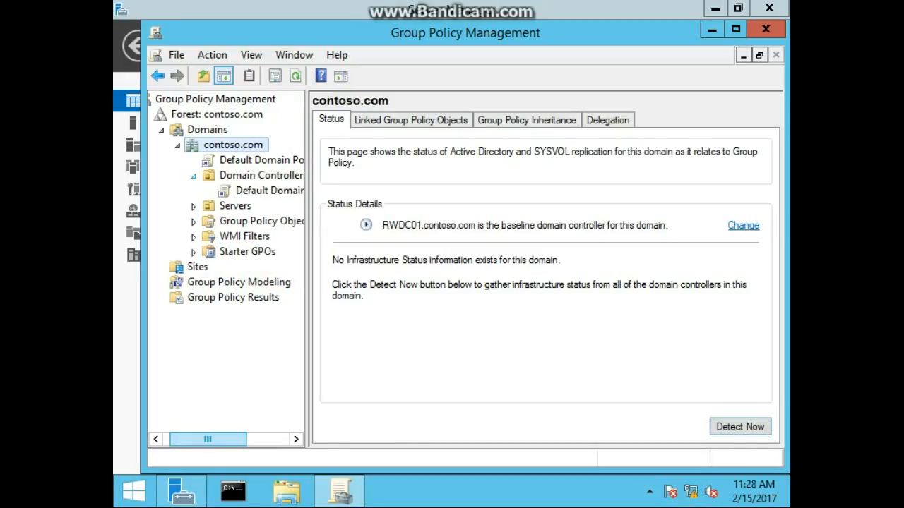
- Create a GPO named BranchCache for Servers, without a starter GPO, and link it to the Servers organizational unit
click(193, 207)
click(236, 206)
right_click(224, 207)
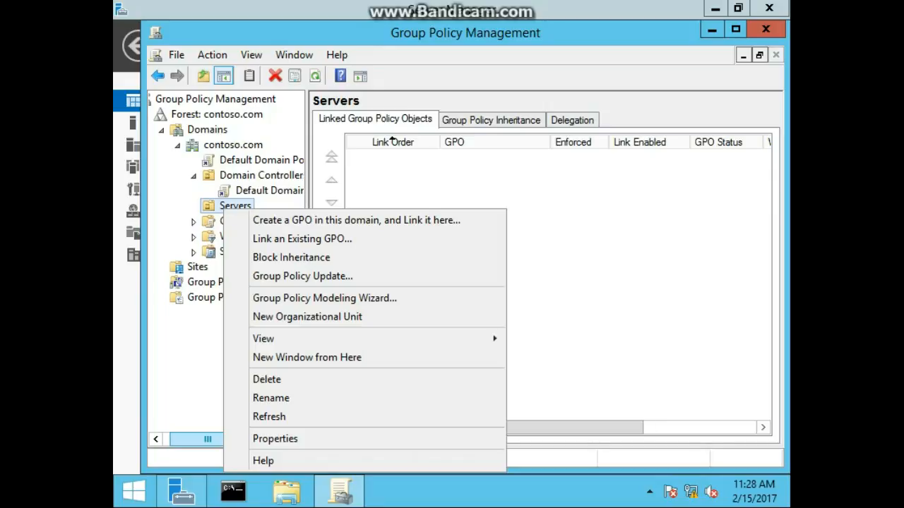
key(Down)
key(Return)
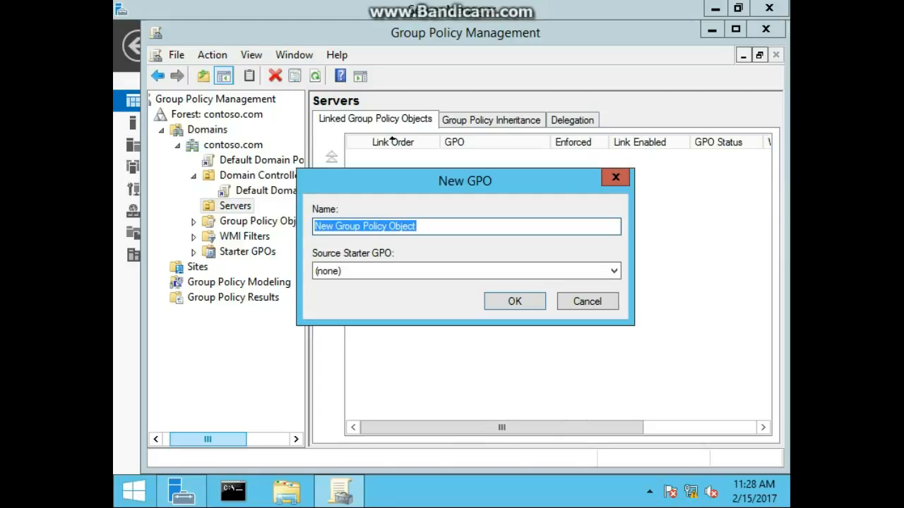
text(Branc)
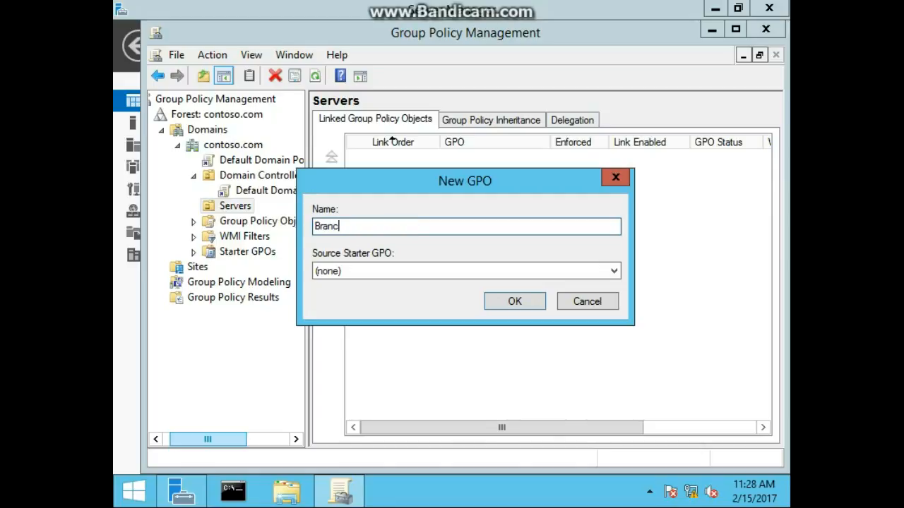
text(hCache for Servers)
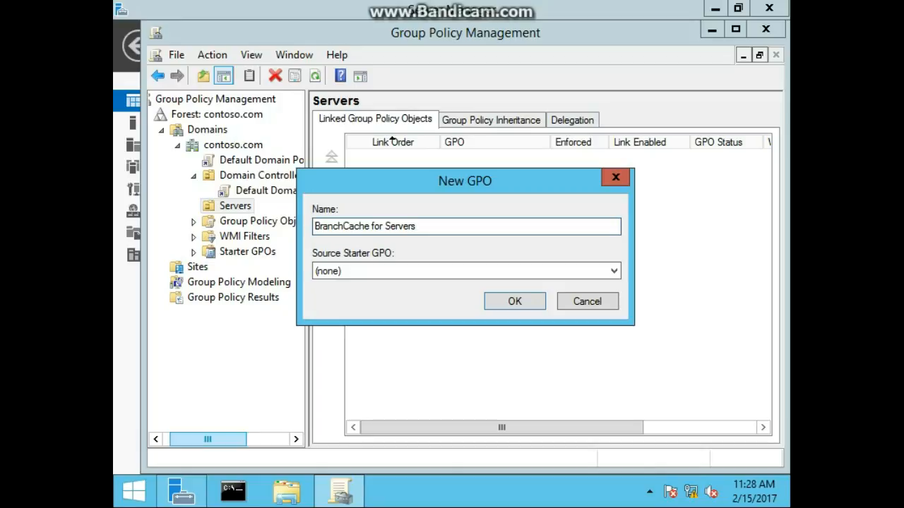
key(Return)
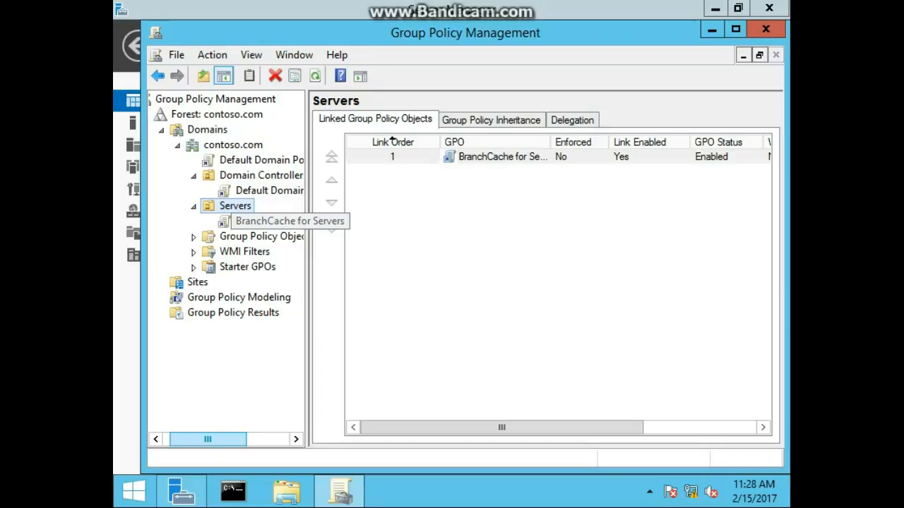
- Open the BranchCache for Servers GPO for editing, acknowledging the notice about global GPO changes
click(264, 221)
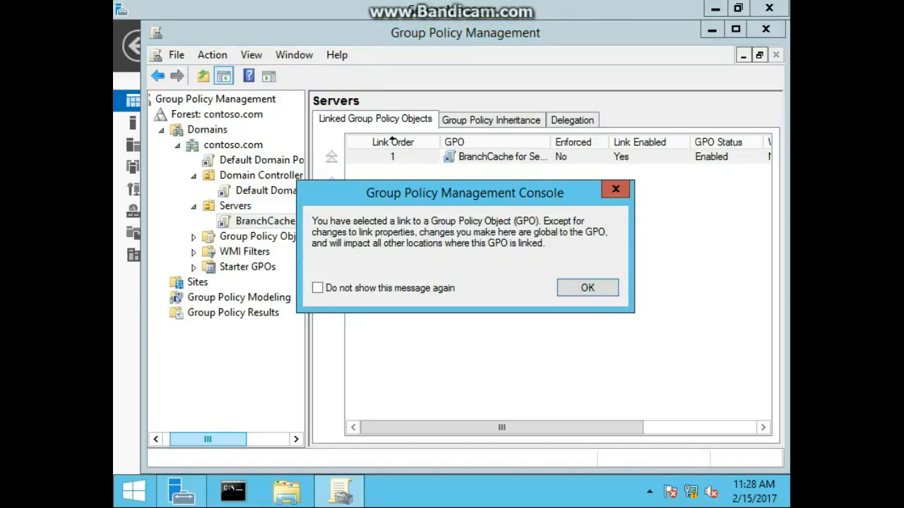
key(Return)
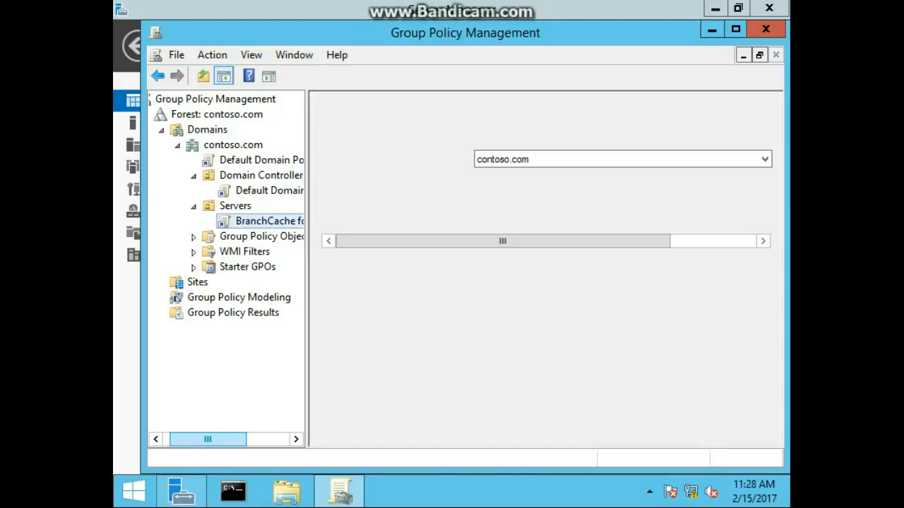
right_click(243, 221)
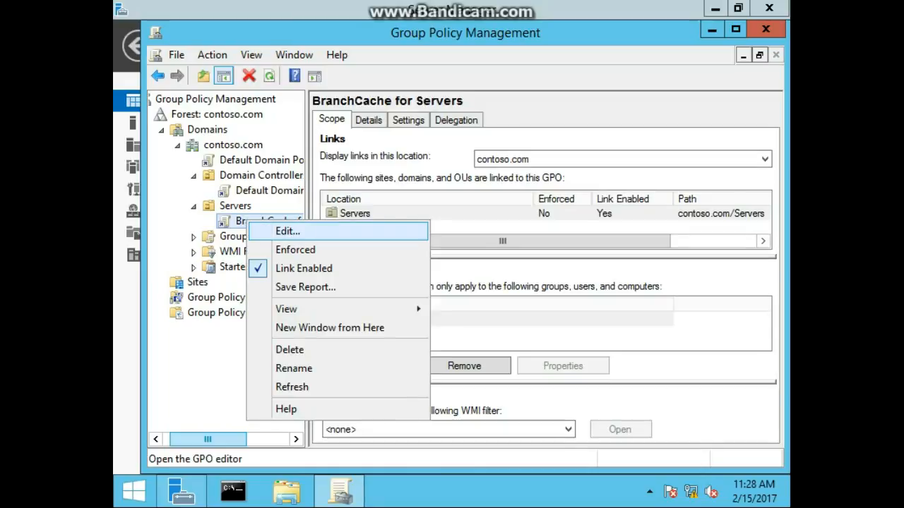
click(259, 229)
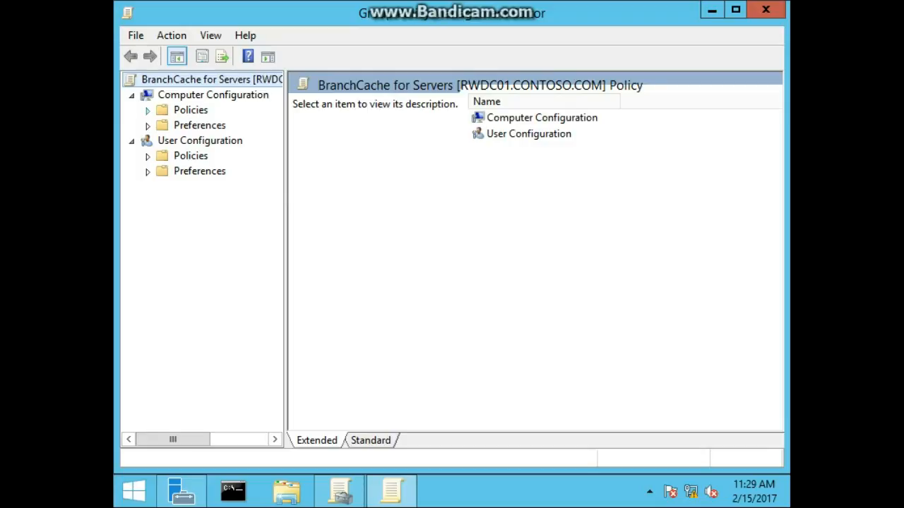
- In the GPO's Computer Configuration policies, expand Administrative Templates and Network, and show the Lanman Server settings
click(148, 110)
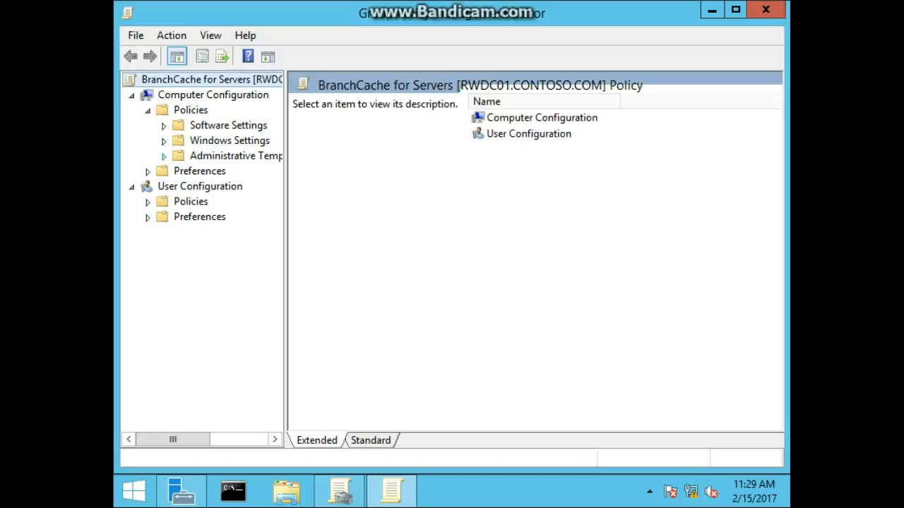
click(164, 156)
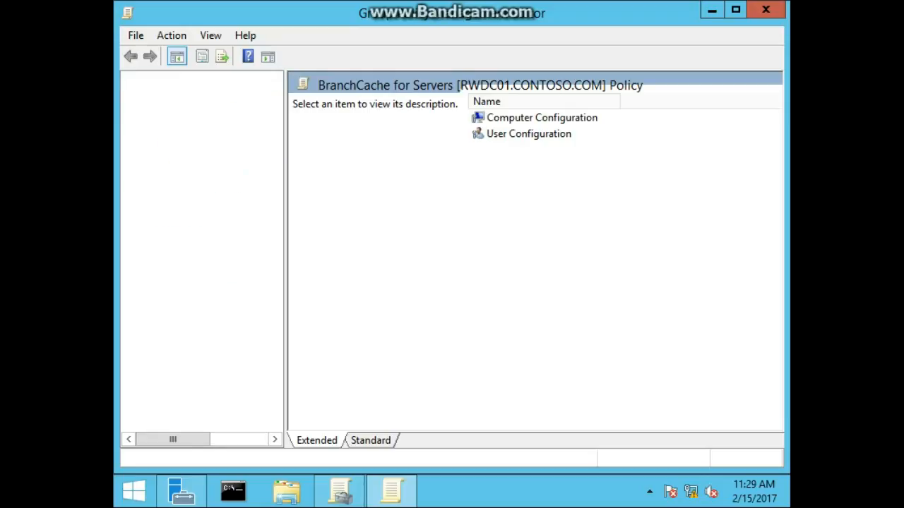
click(180, 186)
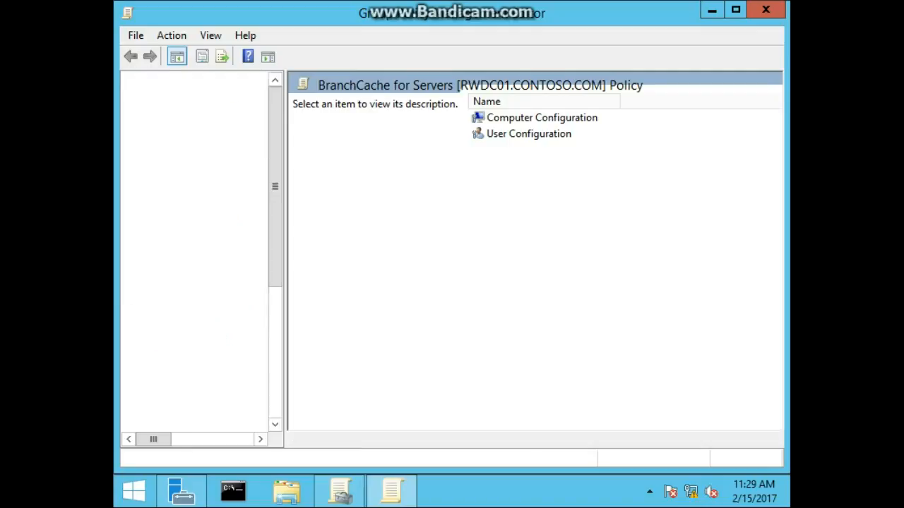
drag(285, 254, 335, 254)
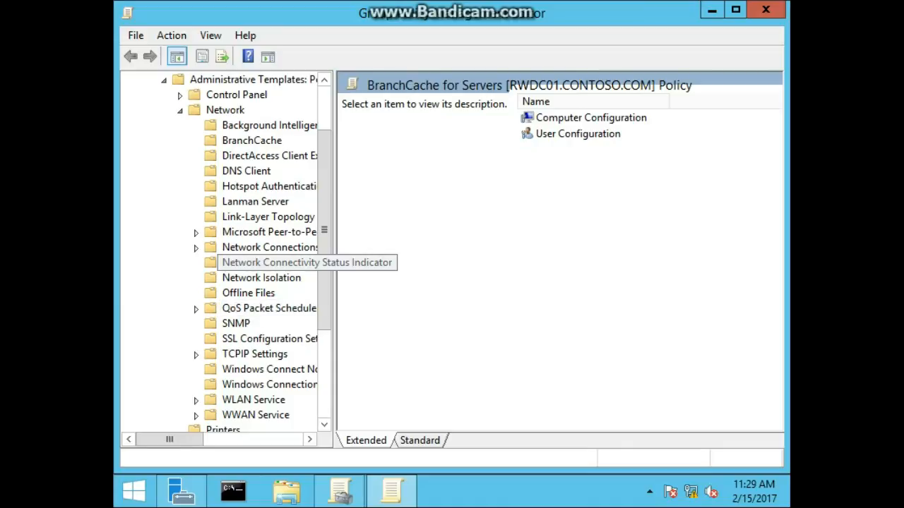
click(255, 202)
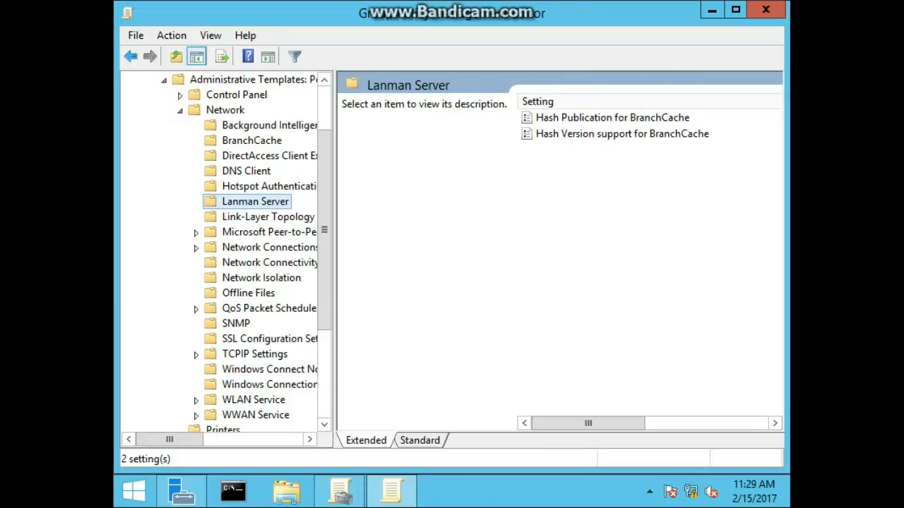
- Enable Hash Publication for BranchCache with "Allow hash publication for all shared folders", and close the policy editor and Group Policy Management
click(612, 118)
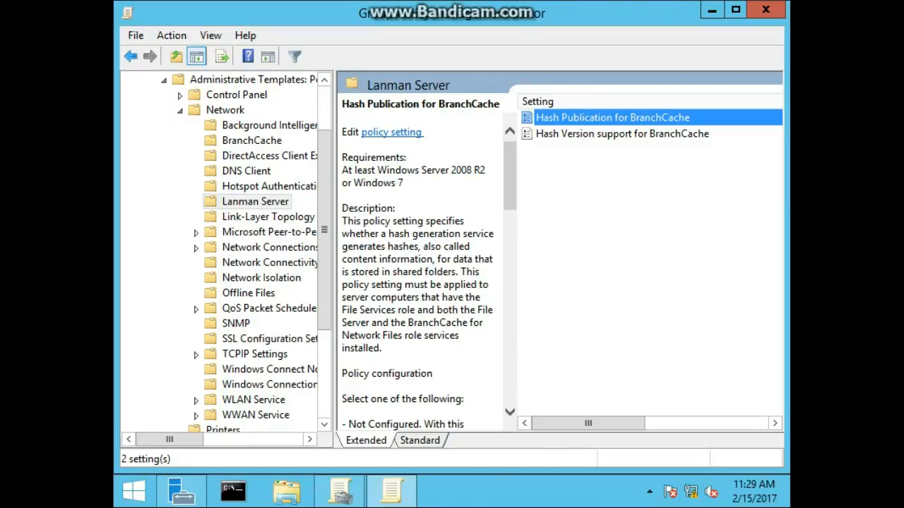
double_click(612, 118)
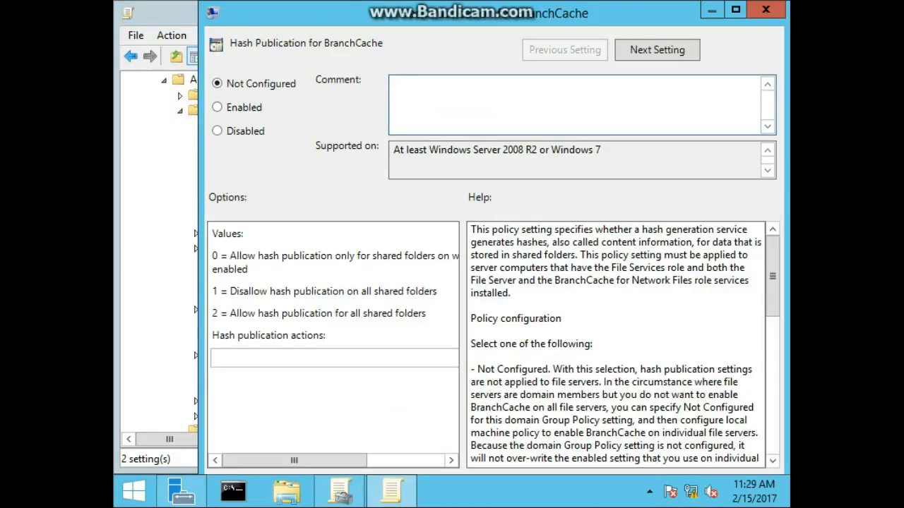
key(alt+e)
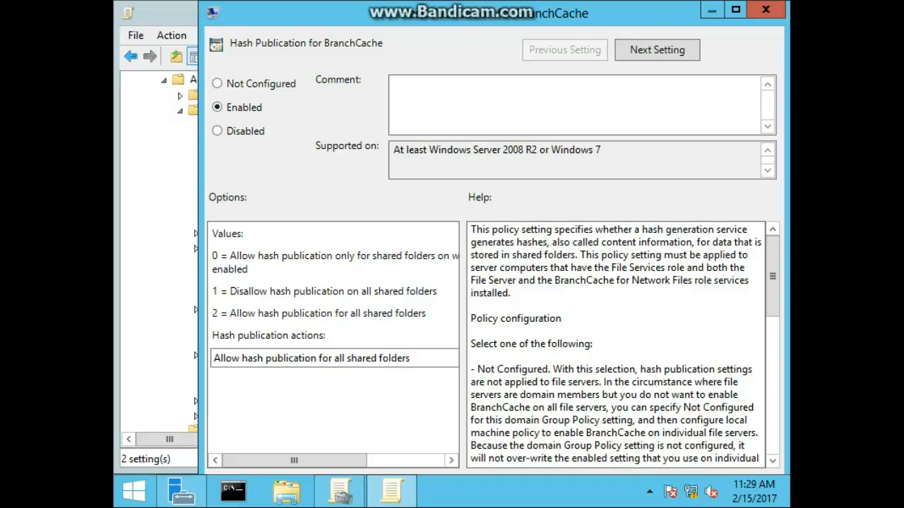
click(311, 358)
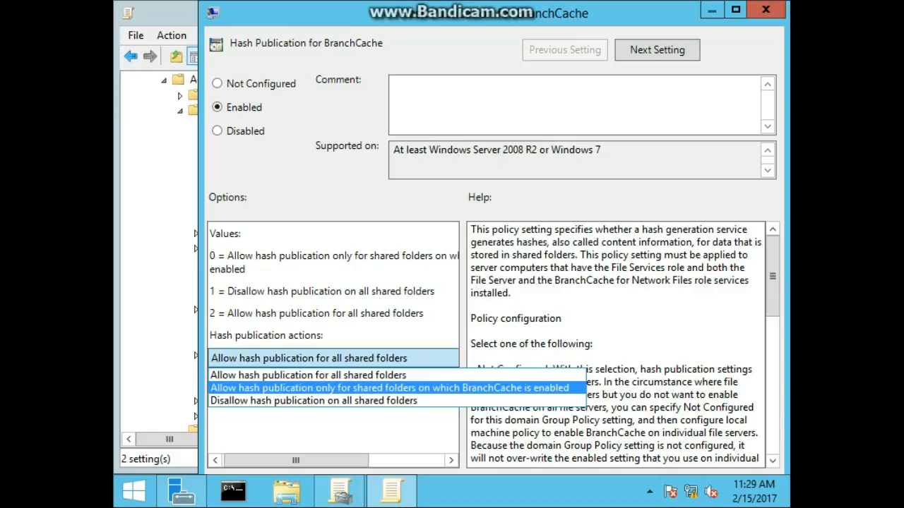
click(309, 376)
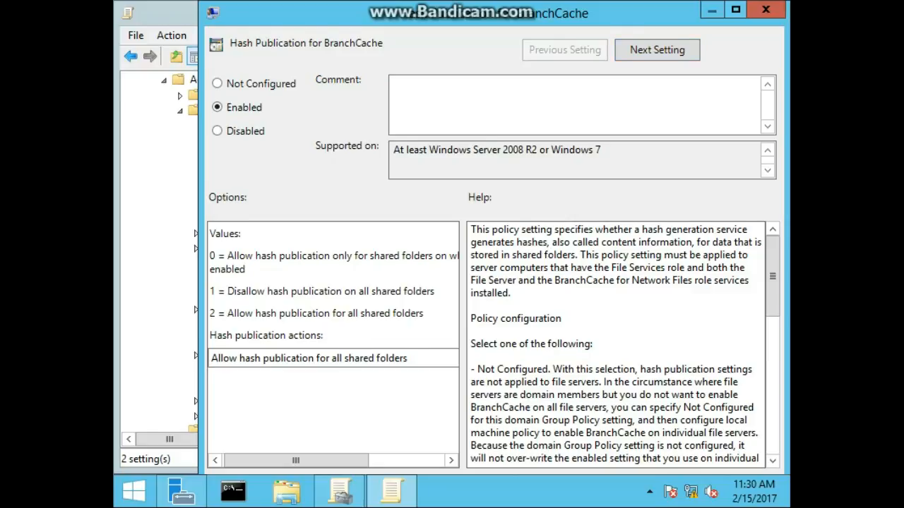
click(735, 9)
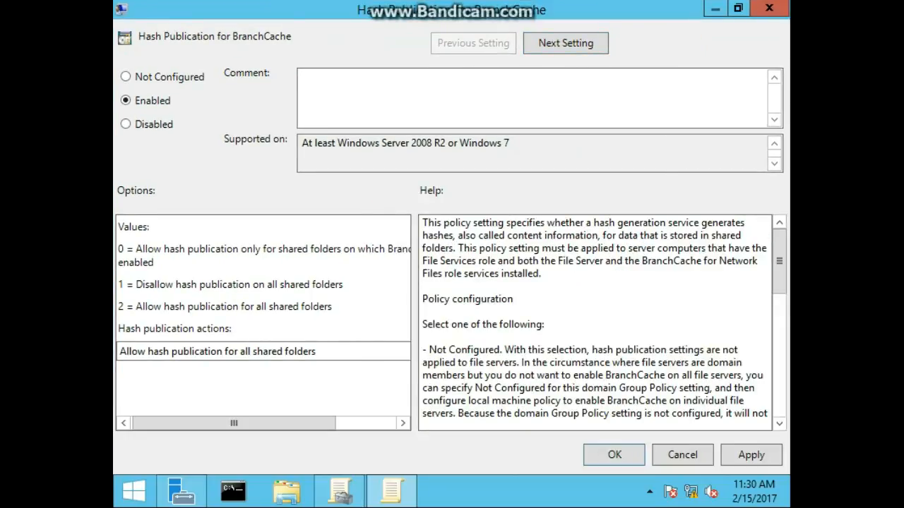
click(615, 454)
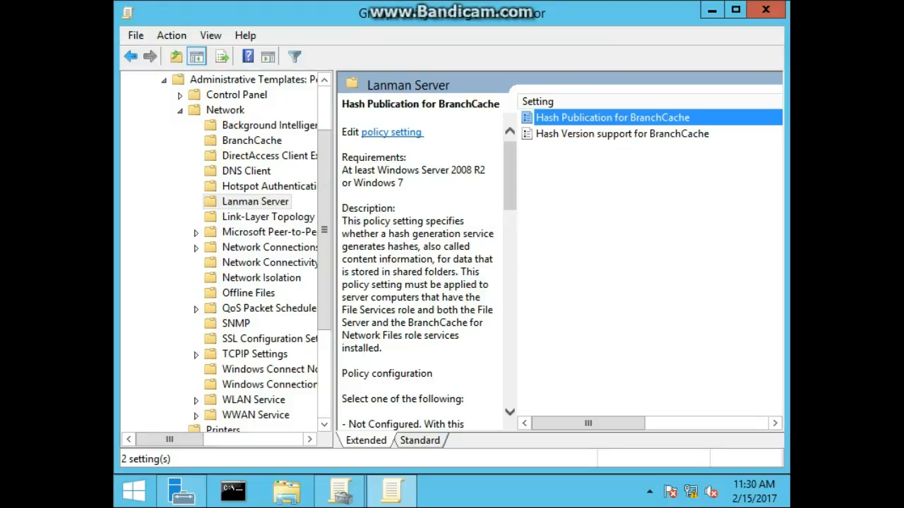
click(765, 10)
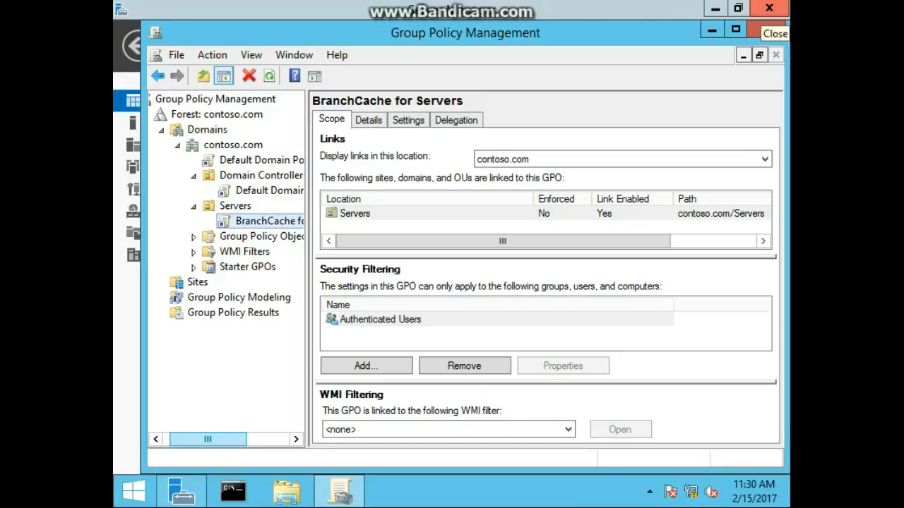
click(766, 29)
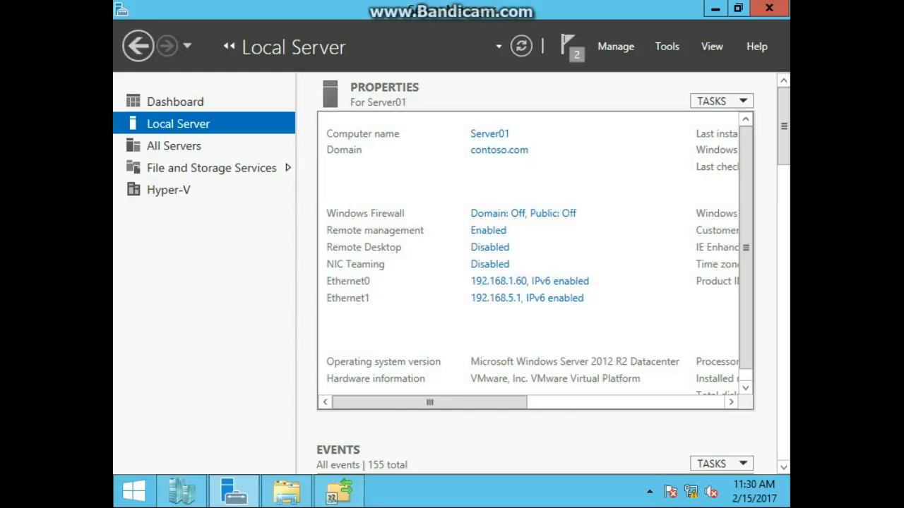
- On Server01, create a folder named SharedFolder in the root of Local Disk (C:)
click(286, 492)
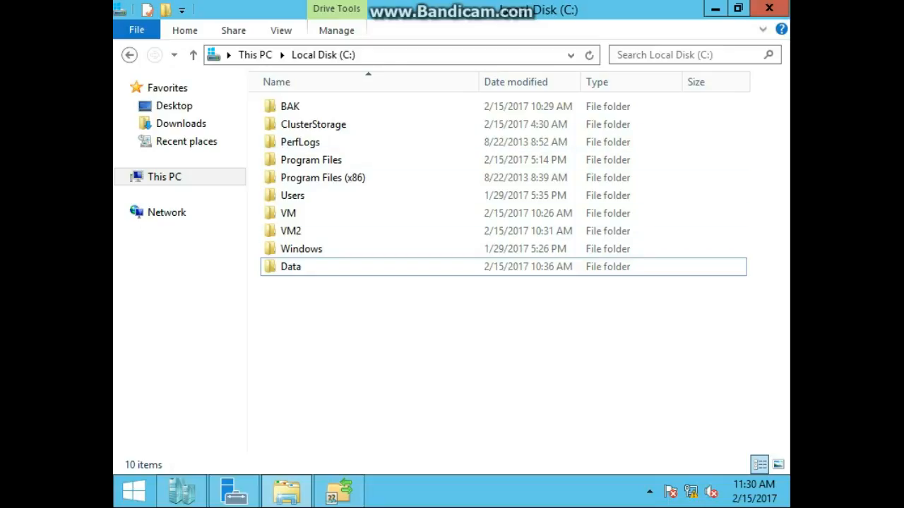
right_click(389, 126)
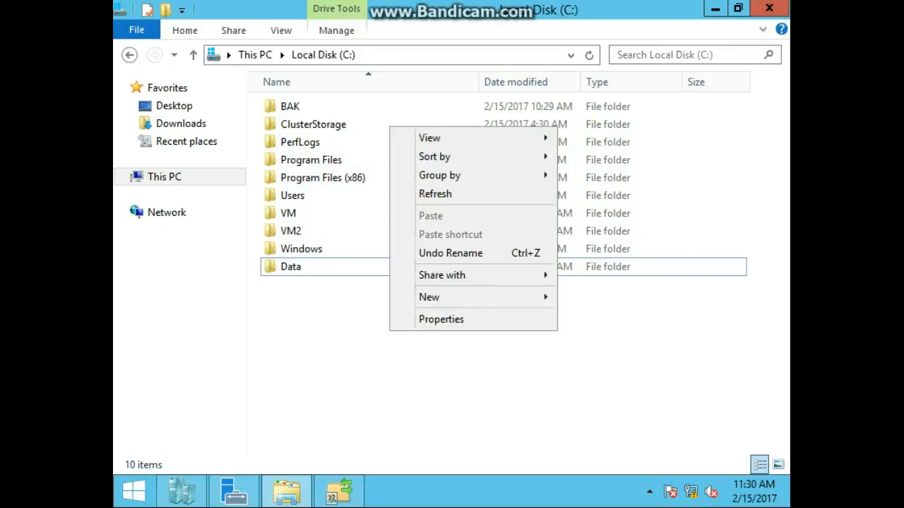
mouse_move(438, 296)
mouse_move(480, 297)
click(597, 297)
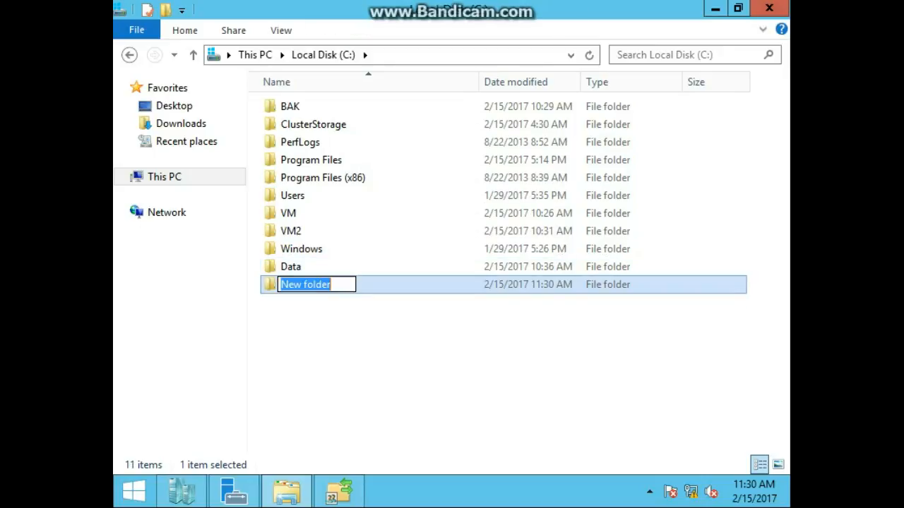
text(SharedF)
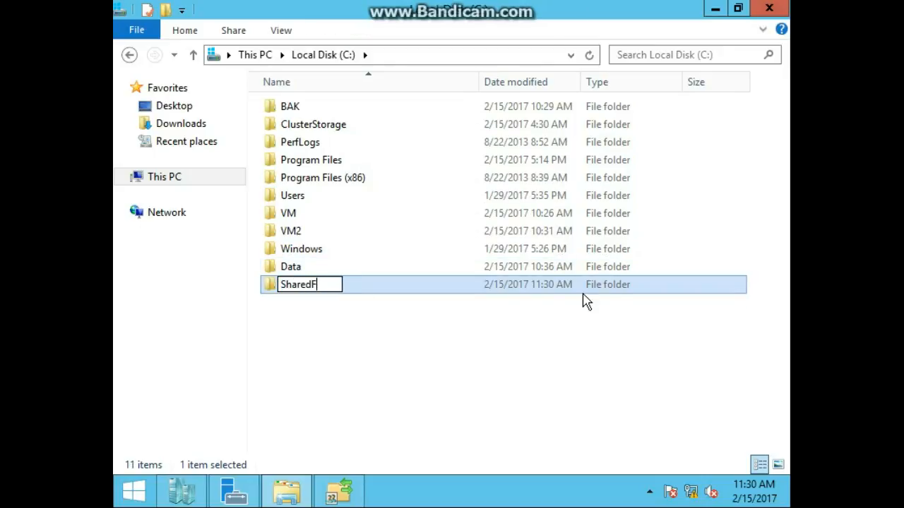
text(older)
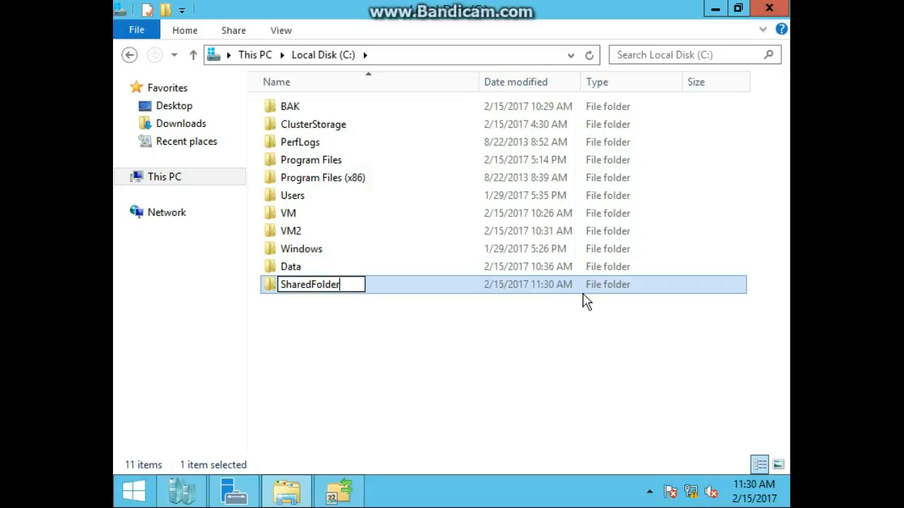
key(Return)
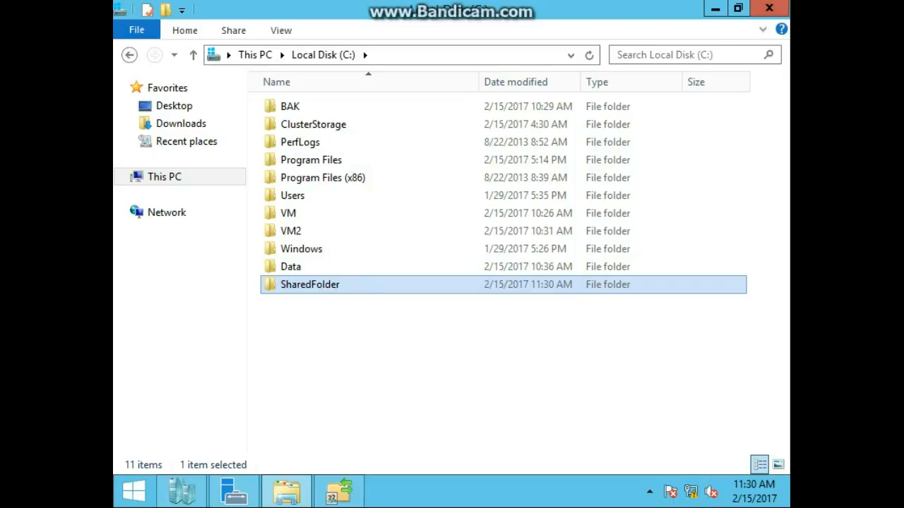
- Share SharedFolder through Advanced Sharing under the share name SharedFolder, and close its properties and File Explorer
right_click(464, 288)
click(508, 275)
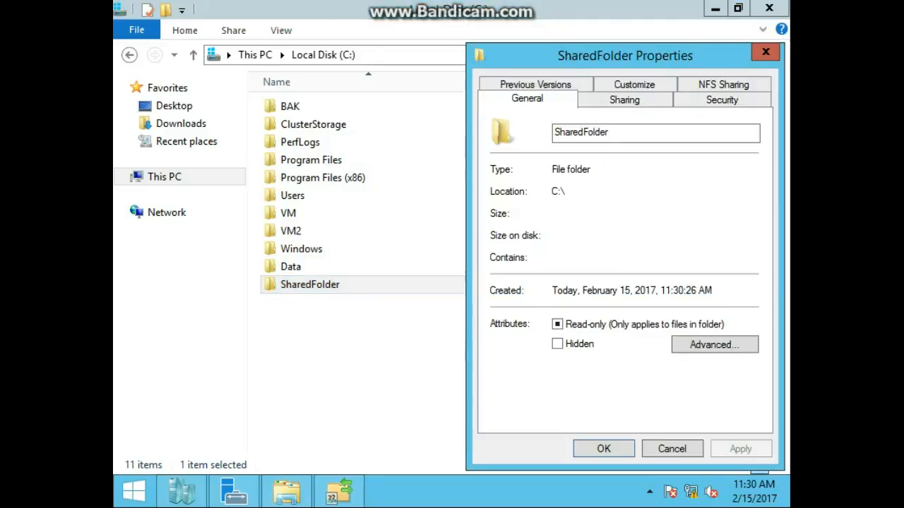
click(624, 98)
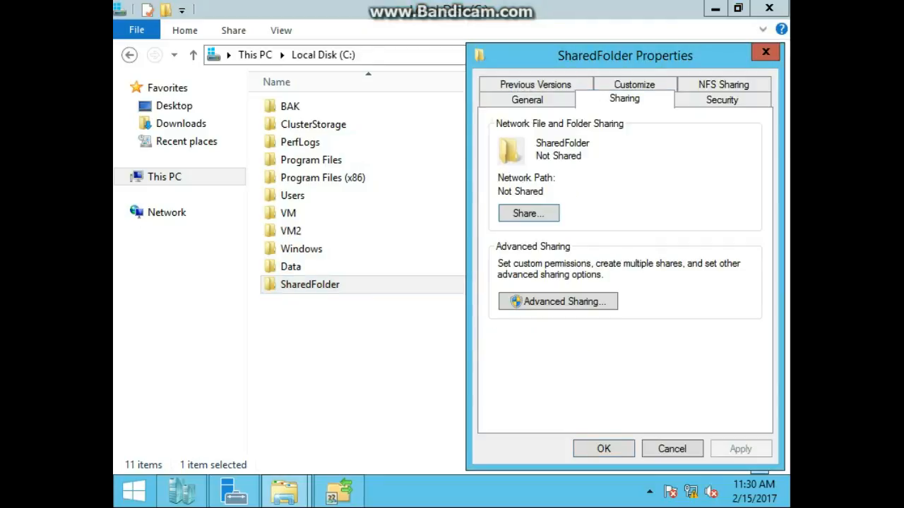
click(557, 302)
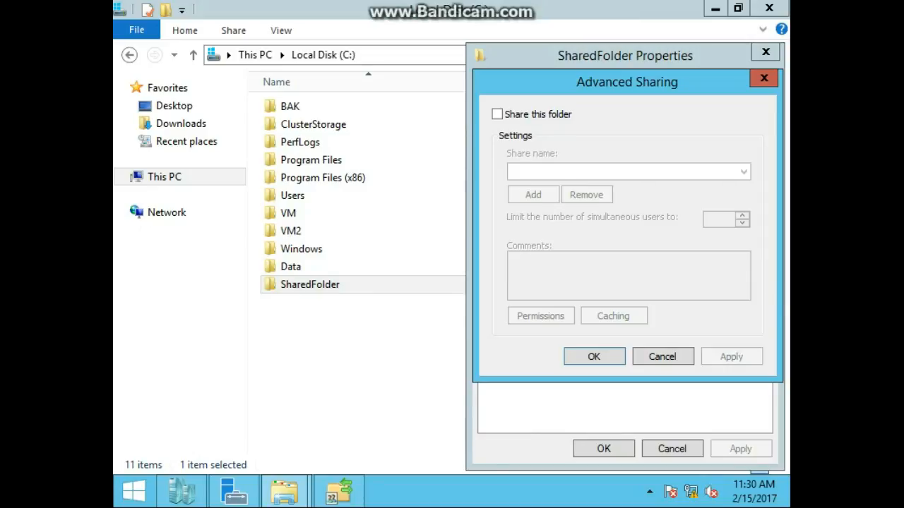
click(497, 114)
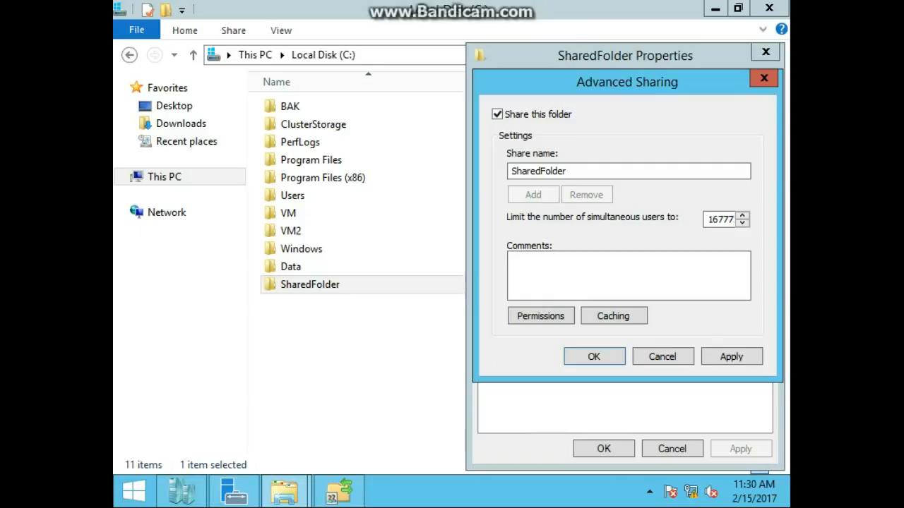
click(594, 357)
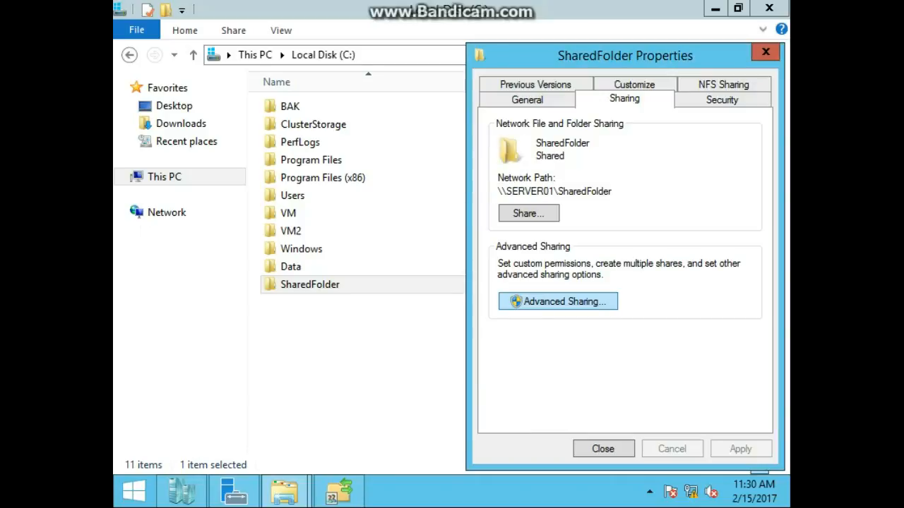
click(603, 449)
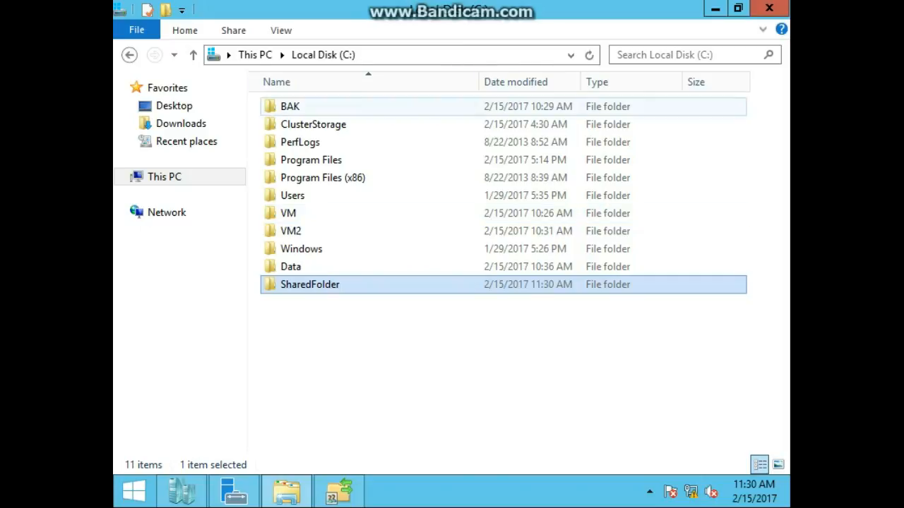
click(768, 8)
- Open Computer Management from Server Manager and list the server's shares under Shared Folders
click(666, 46)
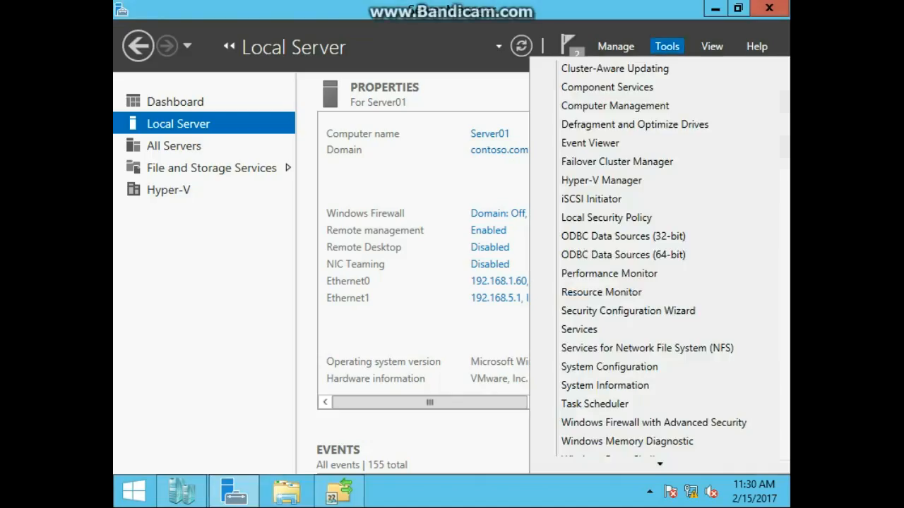
click(615, 105)
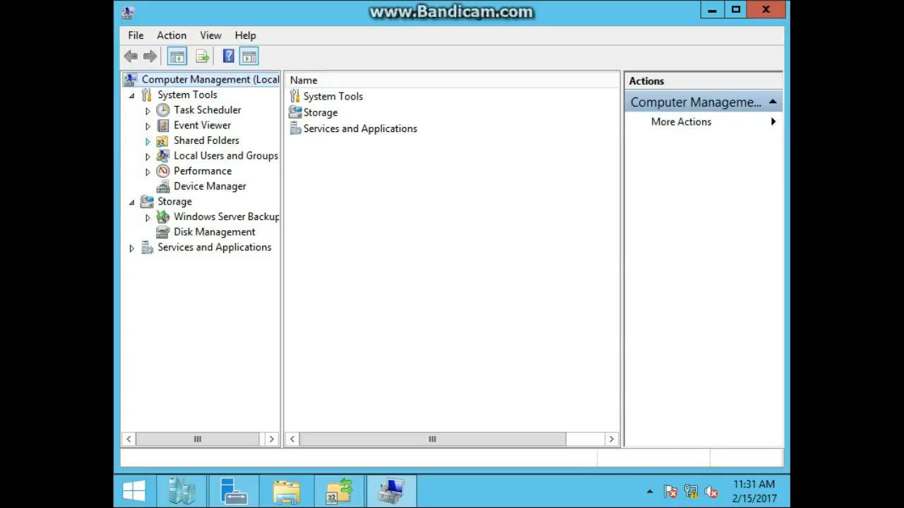
click(148, 141)
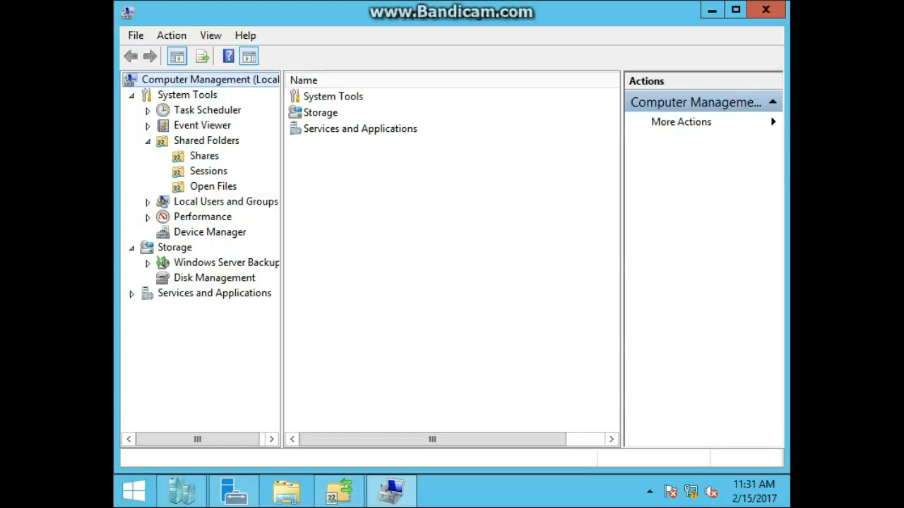
click(204, 155)
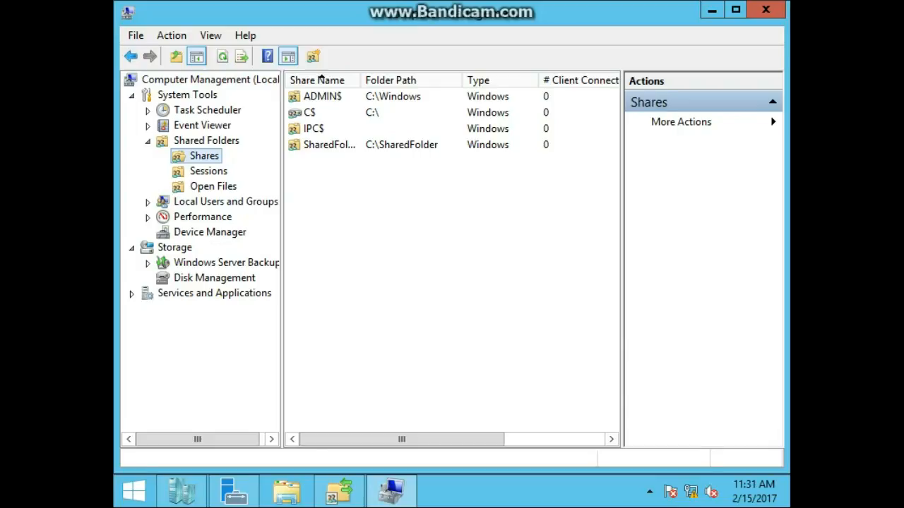
- Accept the SharedFolder share's offline settings with only user-specified files and programs available offline, and save the share properties
right_click(339, 144)
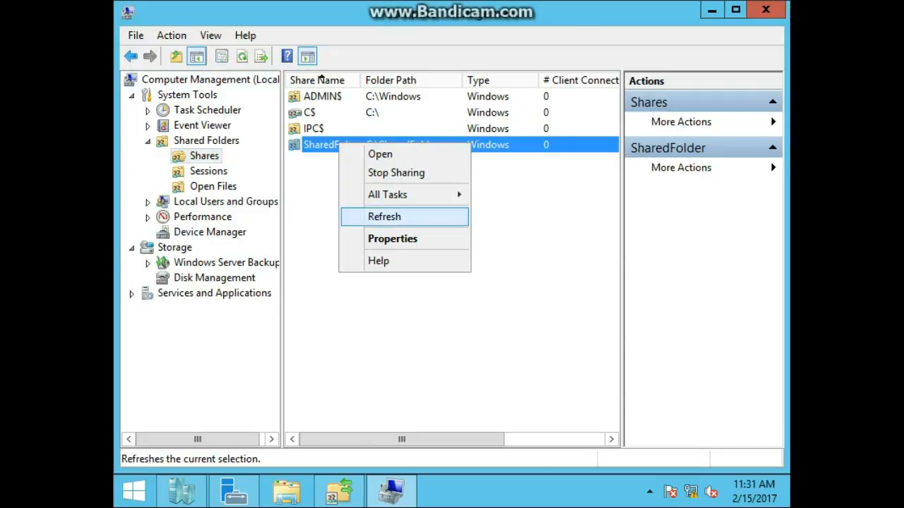
click(393, 239)
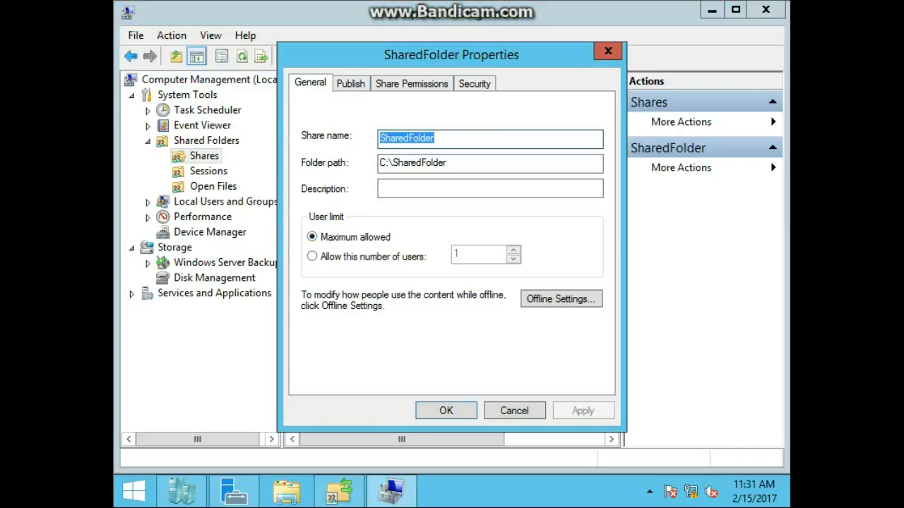
click(561, 299)
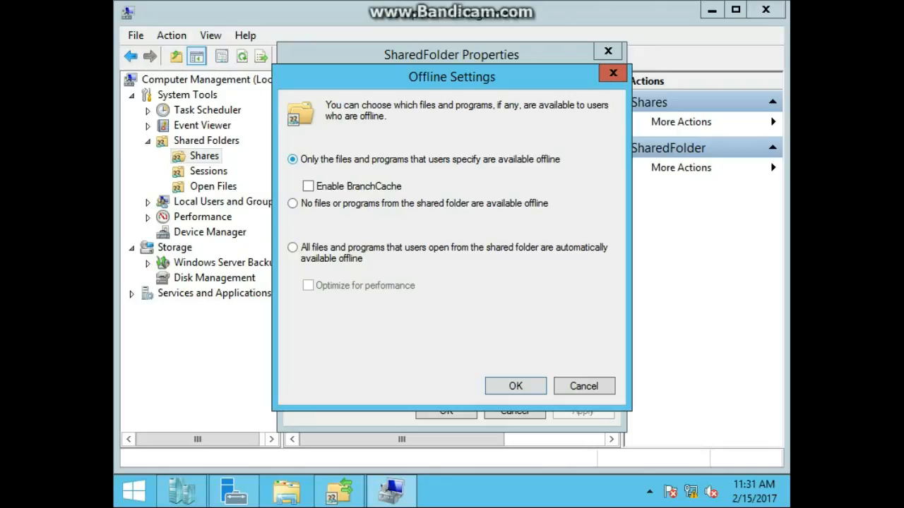
click(515, 387)
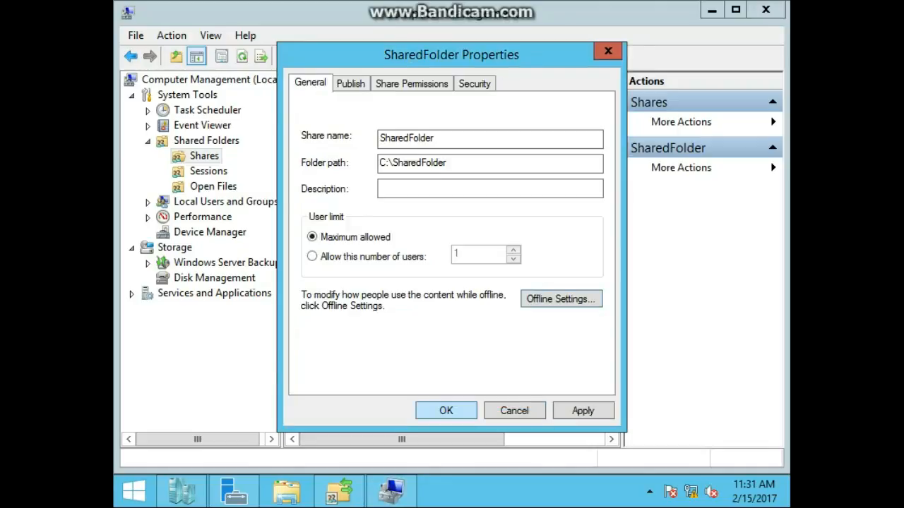
click(445, 411)
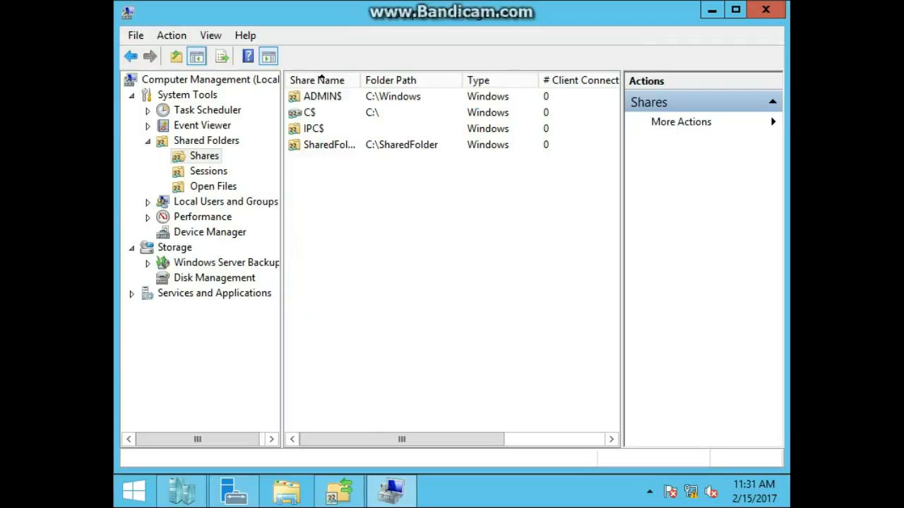
- Close Computer Management and open the contoso.com Default Domain Policy for editing from the Group Policy Objects in Group Policy Management
click(765, 9)
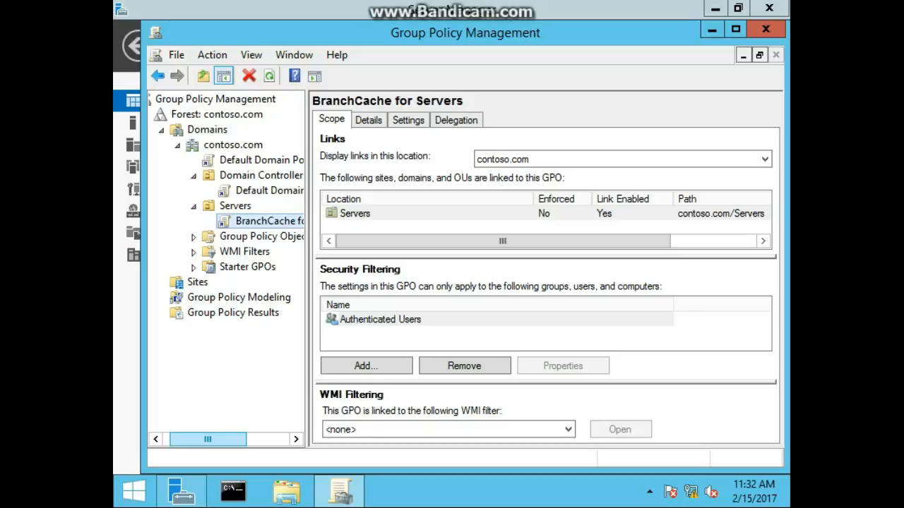
click(261, 236)
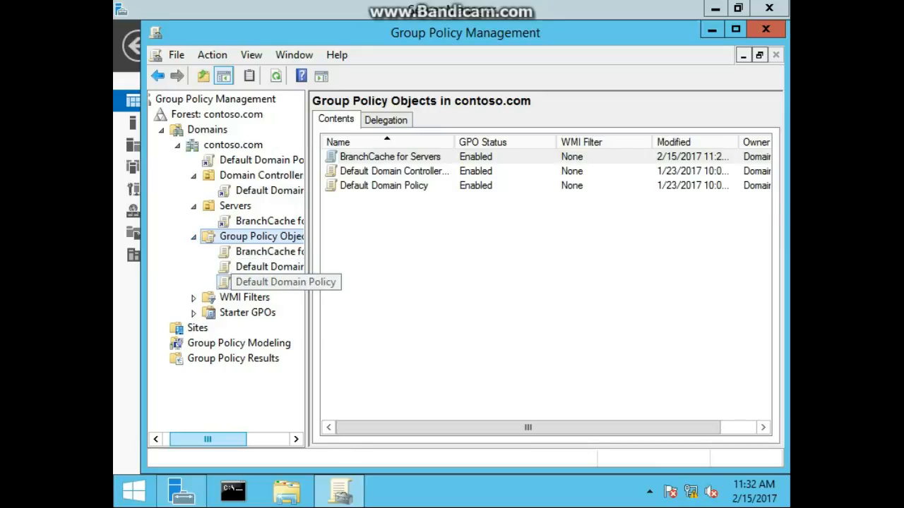
click(254, 280)
right_click(255, 278)
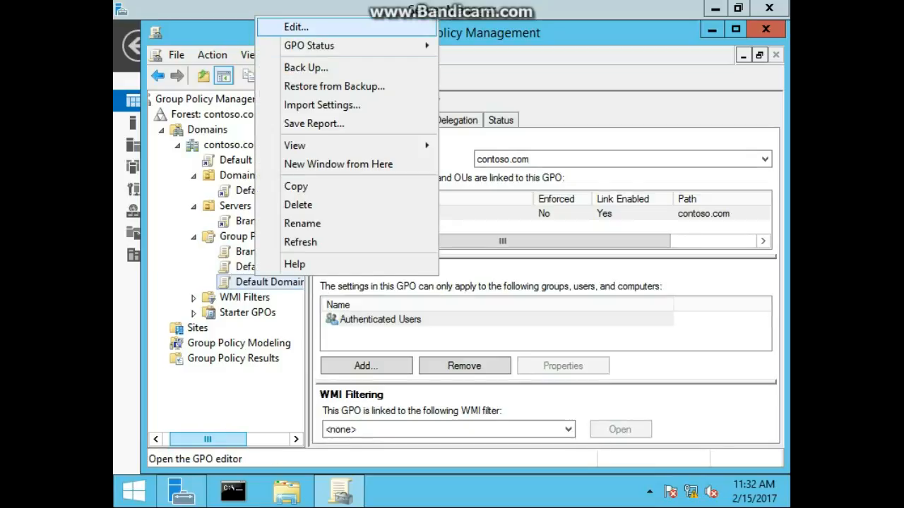
click(296, 27)
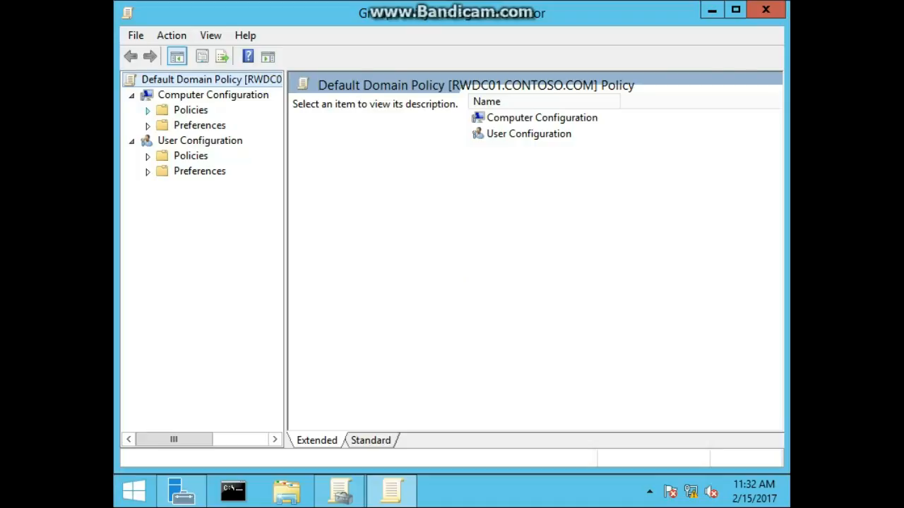
- Show the BranchCache settings under Computer Configuration, Policies, Administrative Templates, Network, widening the policy tree to read its names
click(147, 110)
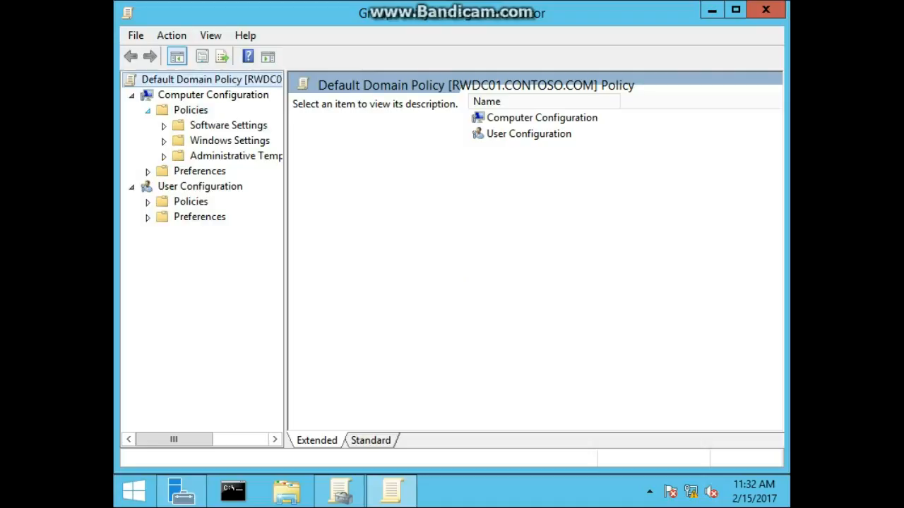
click(163, 156)
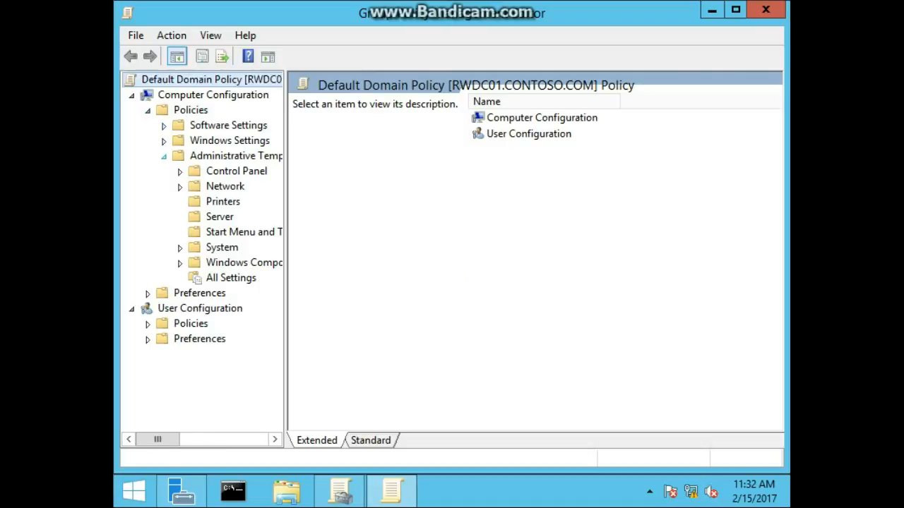
click(179, 187)
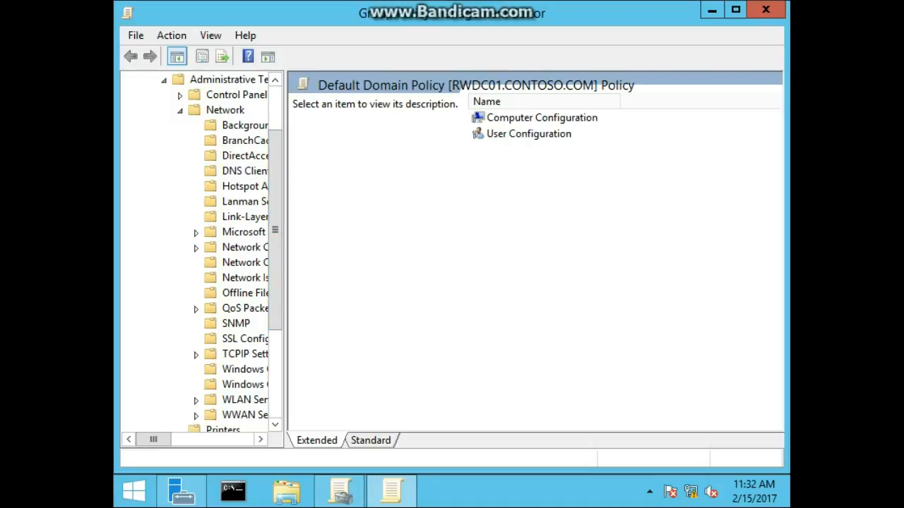
drag(285, 254, 408, 254)
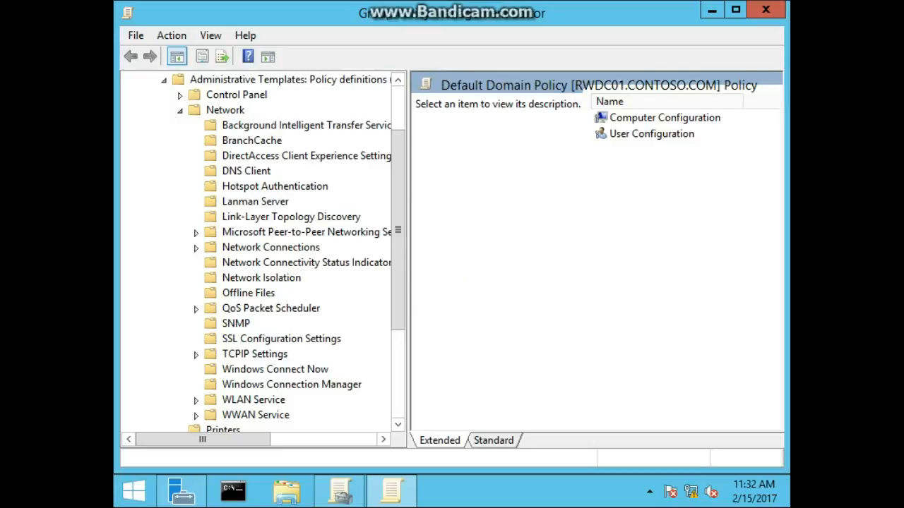
click(251, 140)
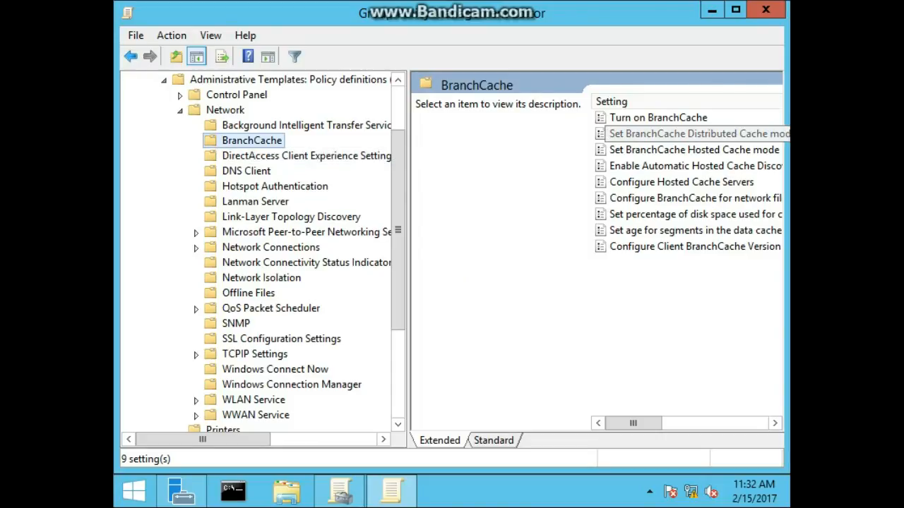
- Enable the Set BranchCache Distributed Cache mode policy setting, save it, and close the policy editor and Group Policy Management
click(695, 134)
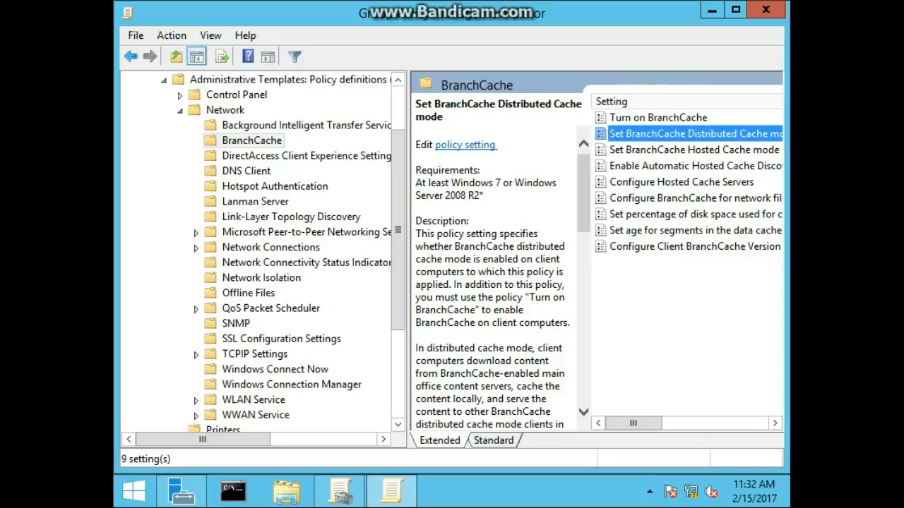
double_click(694, 134)
click(218, 108)
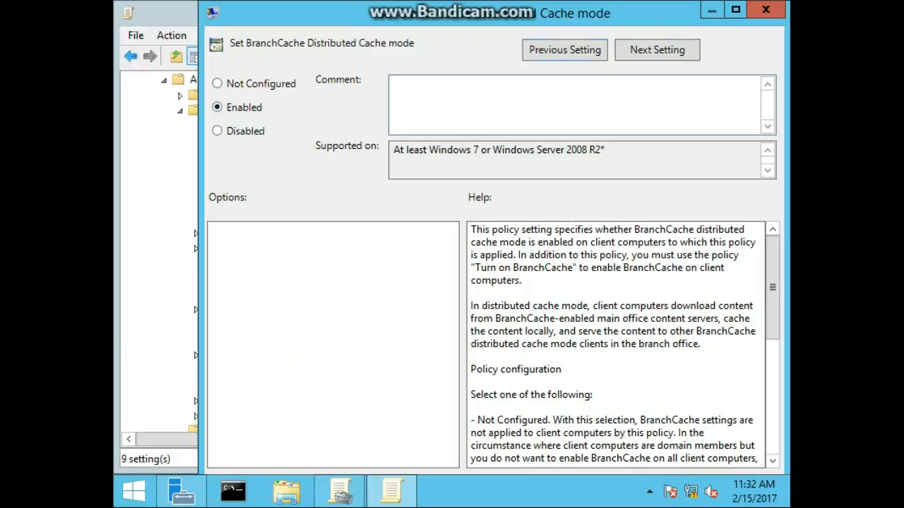
key(super+Up)
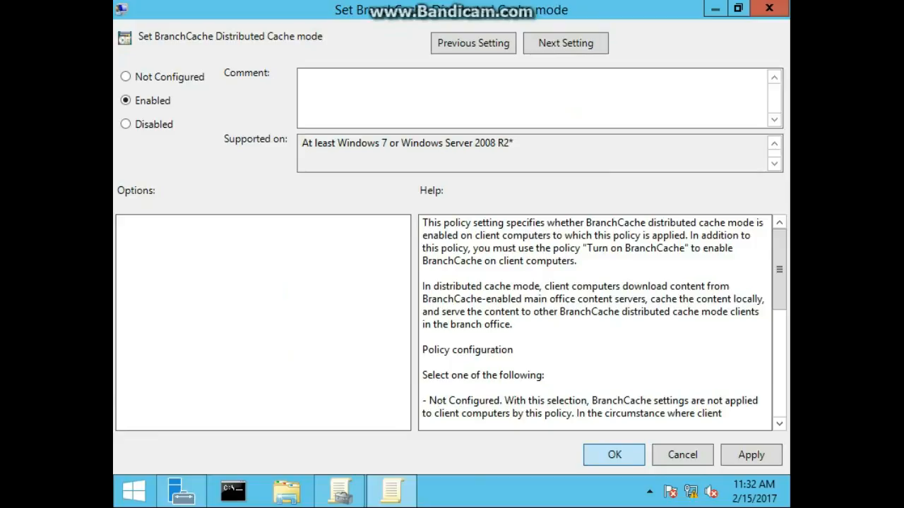
key(Return)
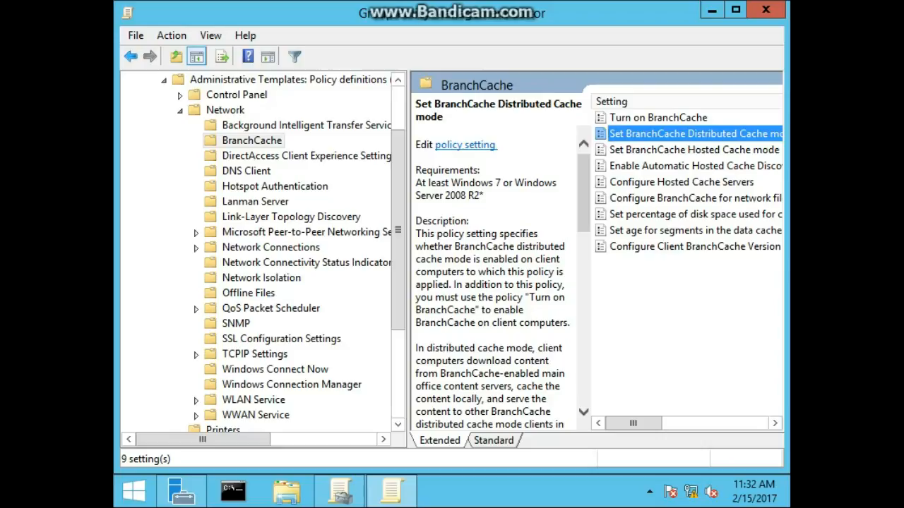
click(765, 10)
click(768, 8)
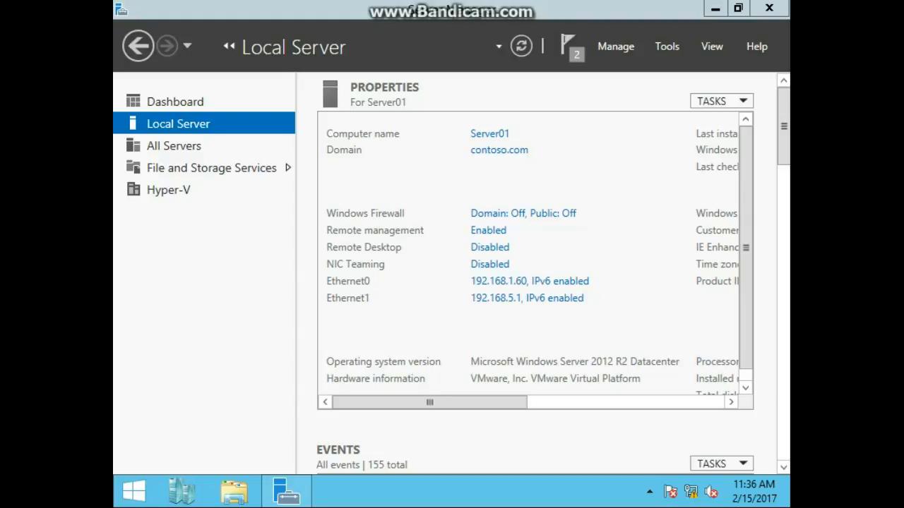
- On Server01, create a rich text document named Doc1 in C:\SharedFolder and close File Explorer
click(234, 492)
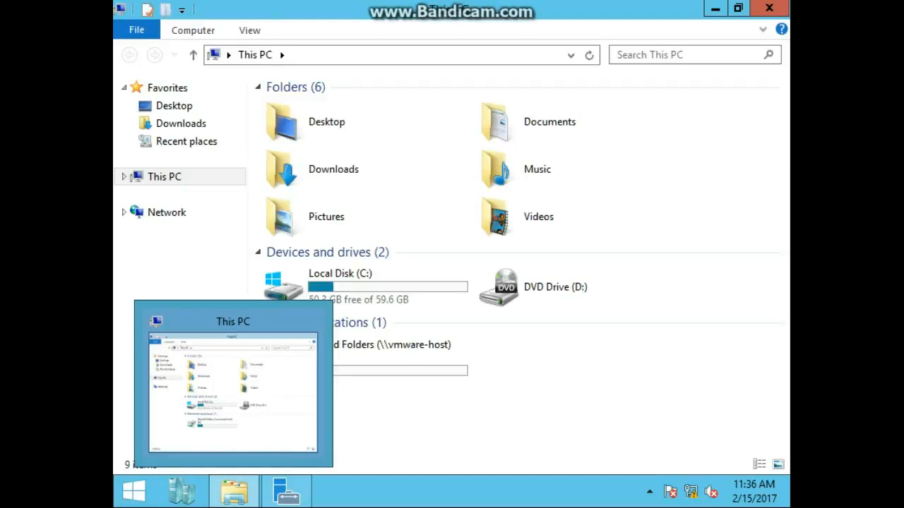
double_click(332, 286)
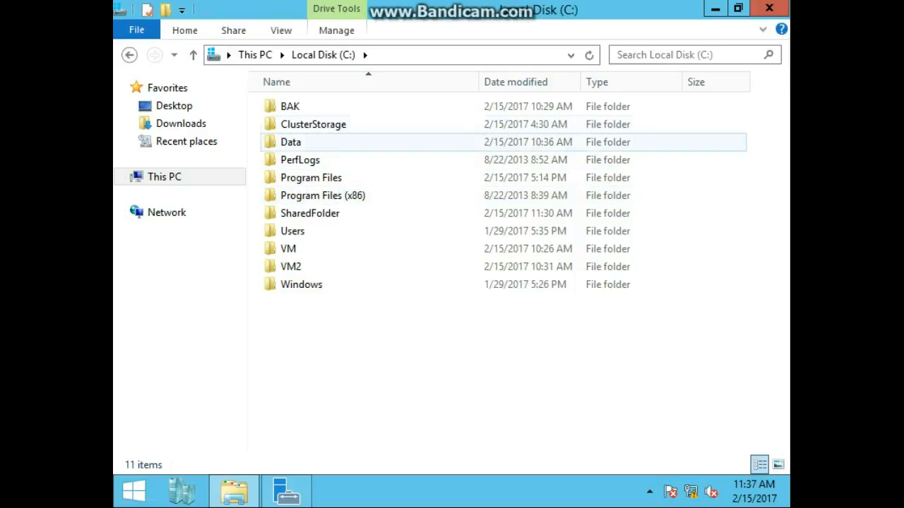
click(309, 213)
double_click(310, 213)
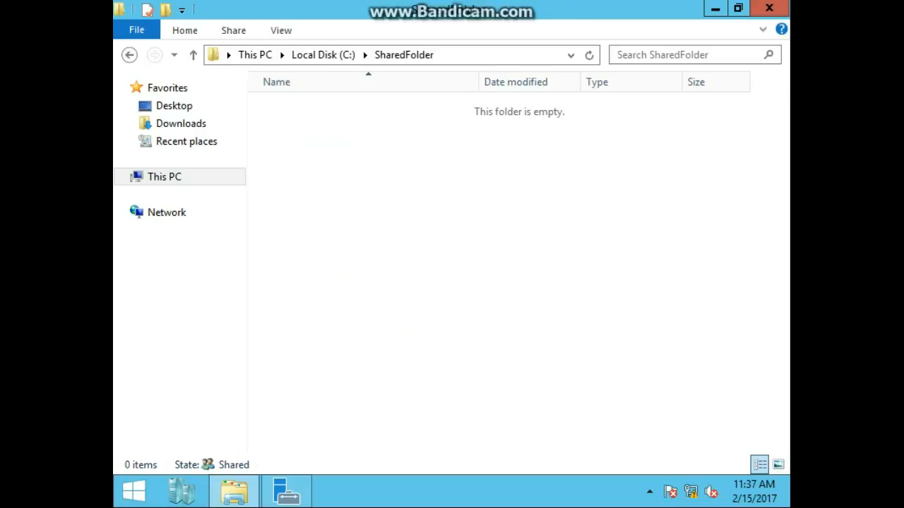
right_click(402, 256)
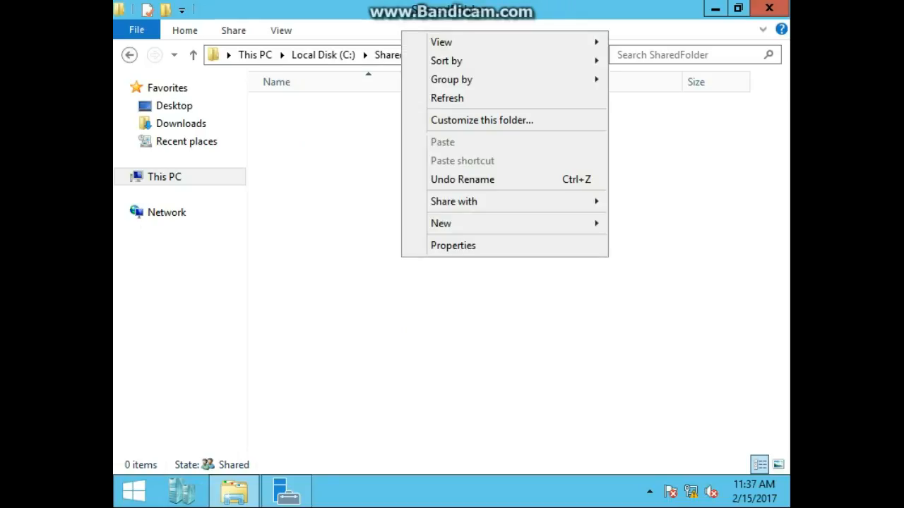
mouse_move(440, 224)
click(289, 302)
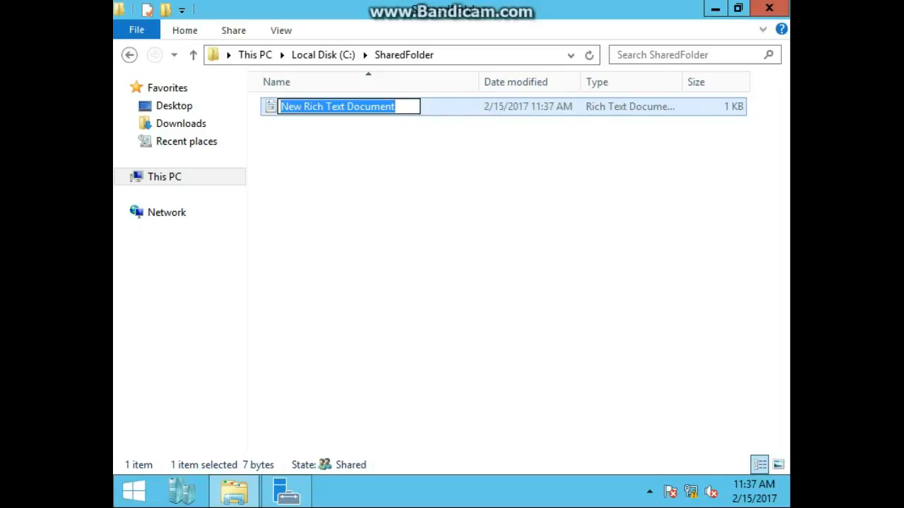
text(Doc1)
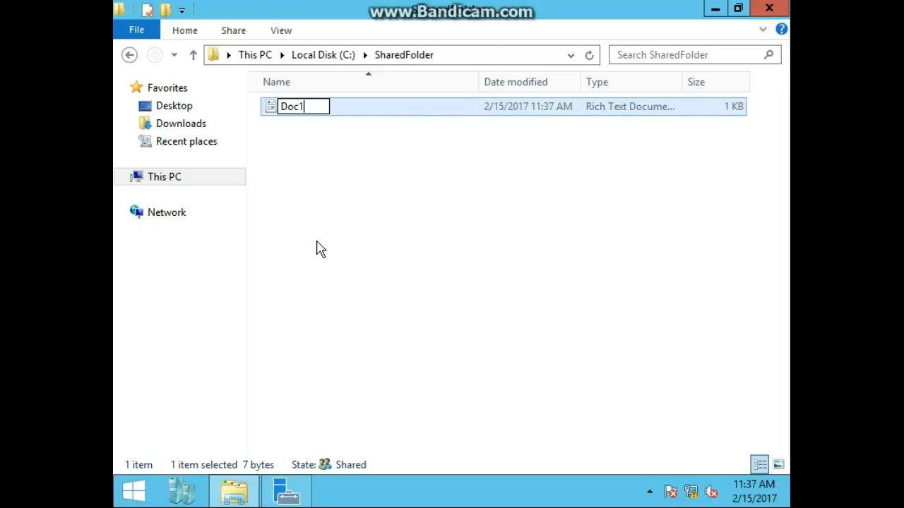
key(Return)
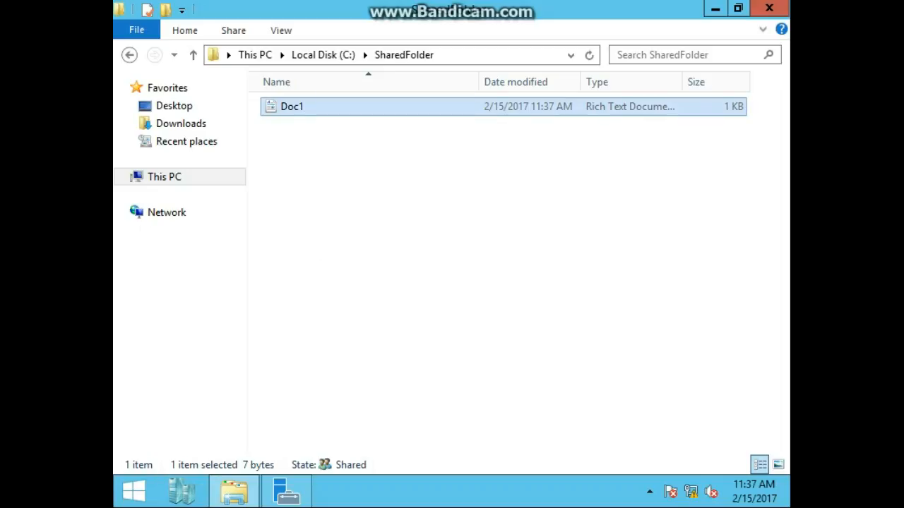
click(769, 8)
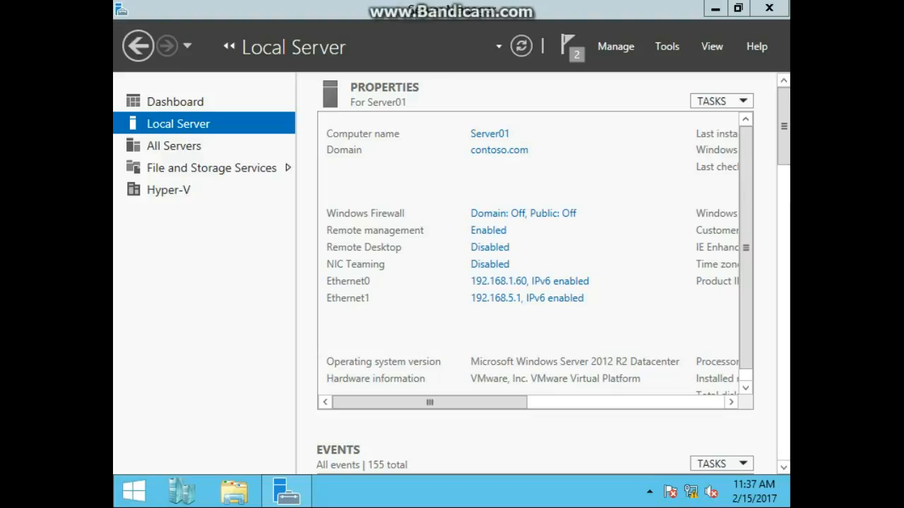
- Start the Add Roles and Features Wizard in Server Manager and proceed to the server roles with Server01.contoso.com as destination
click(616, 46)
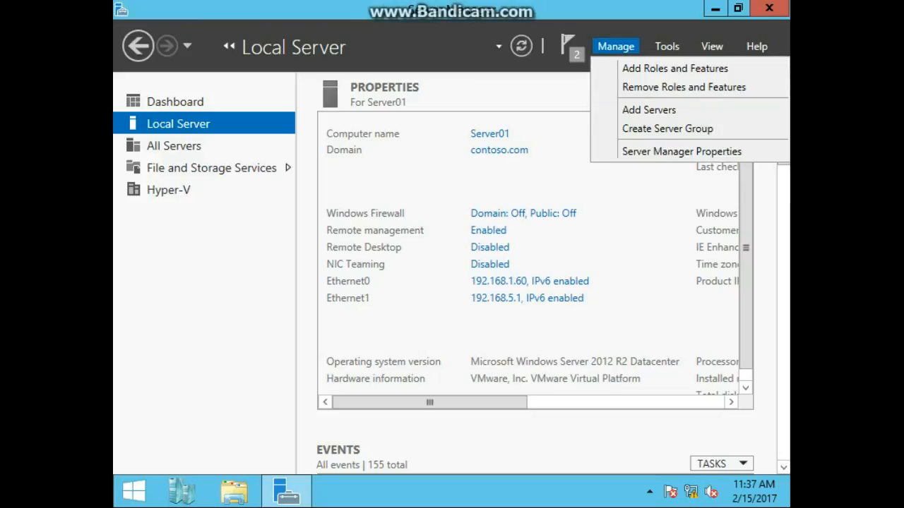
click(675, 68)
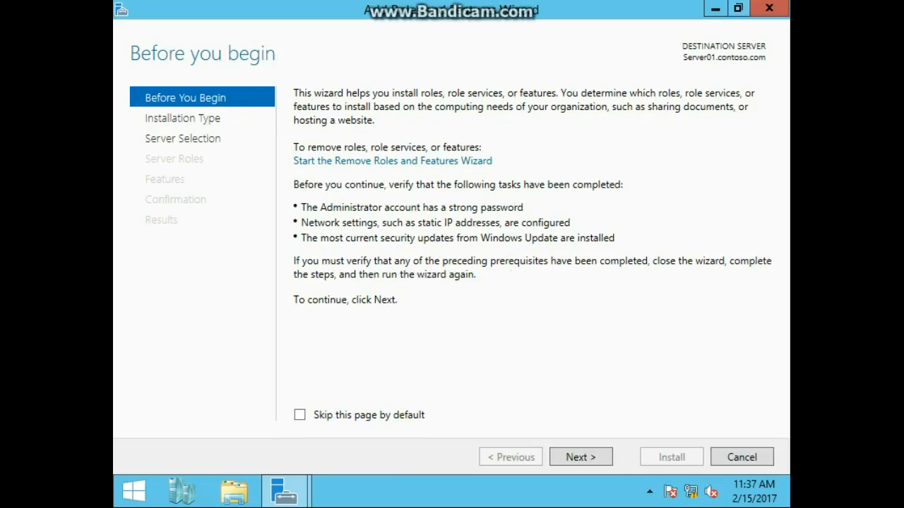
click(581, 457)
click(581, 457)
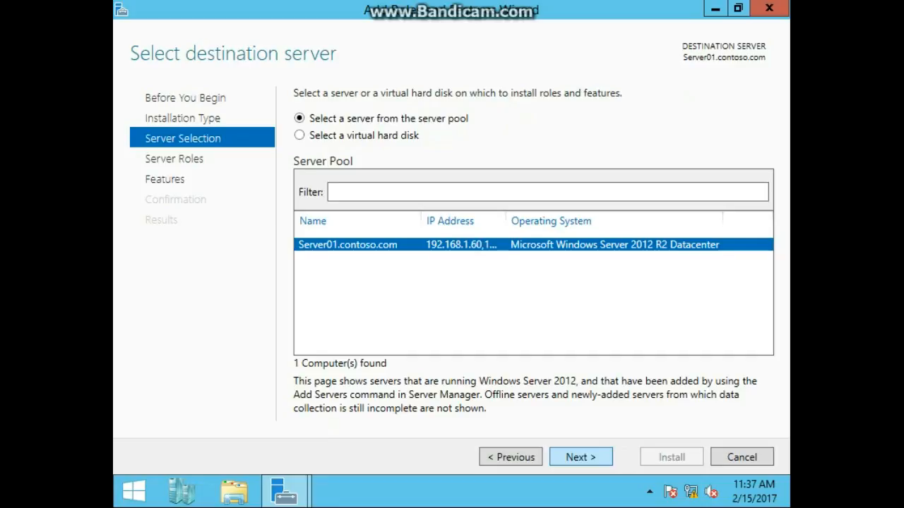
click(581, 458)
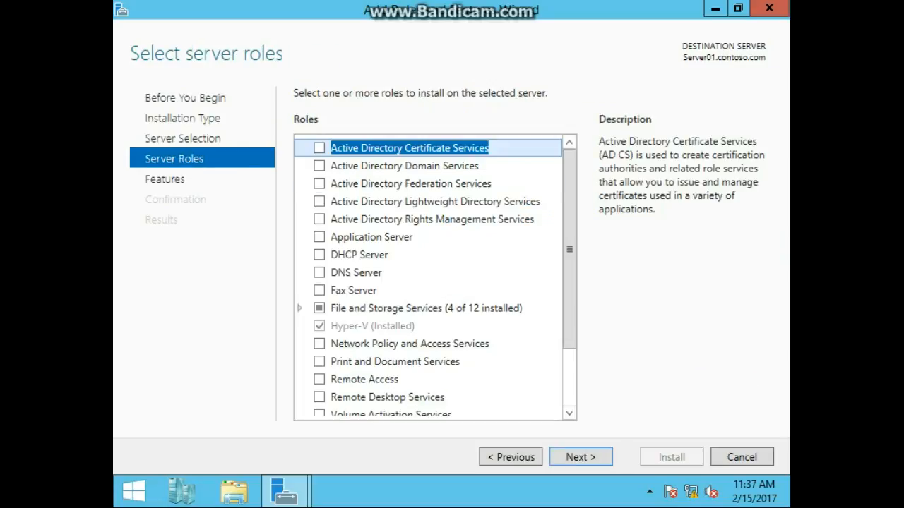
- Select File Server Resource Manager under File and iSCSI Services, adding its required management tools
click(299, 309)
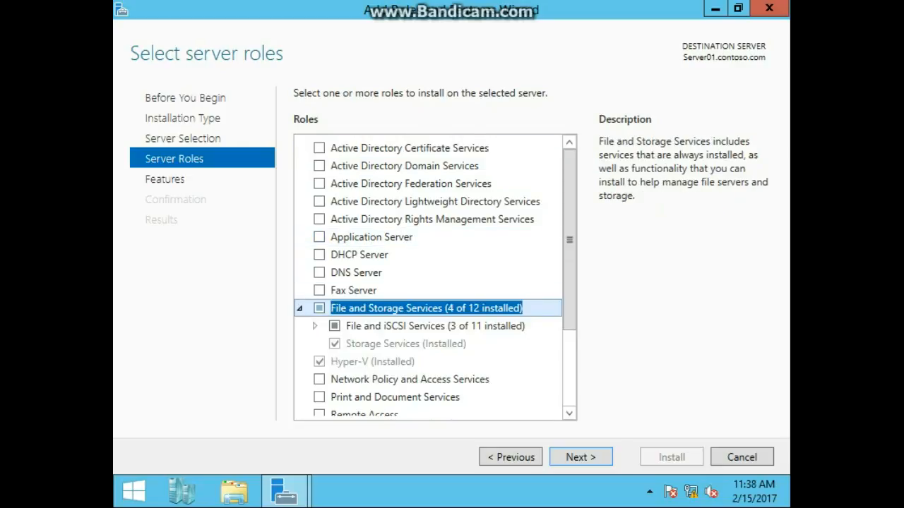
click(315, 326)
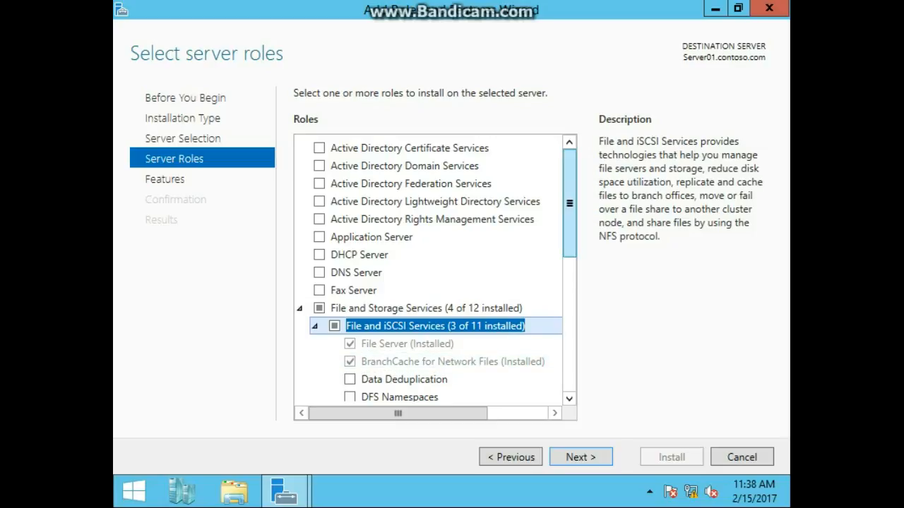
scroll(569, 204, down, 3)
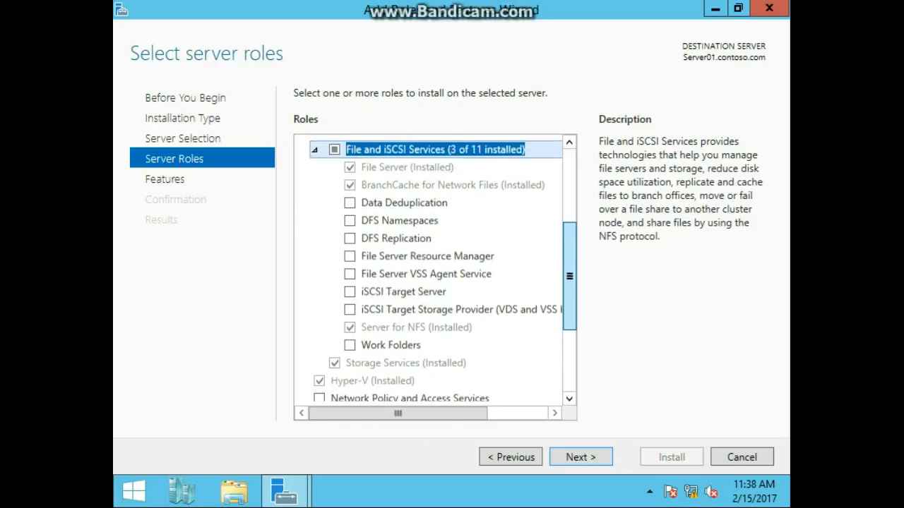
drag(569, 276, 569, 274)
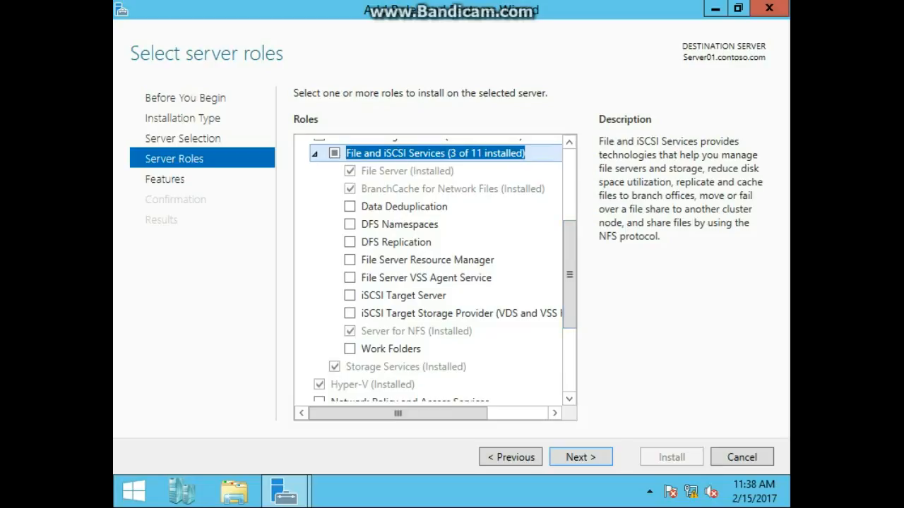
click(350, 260)
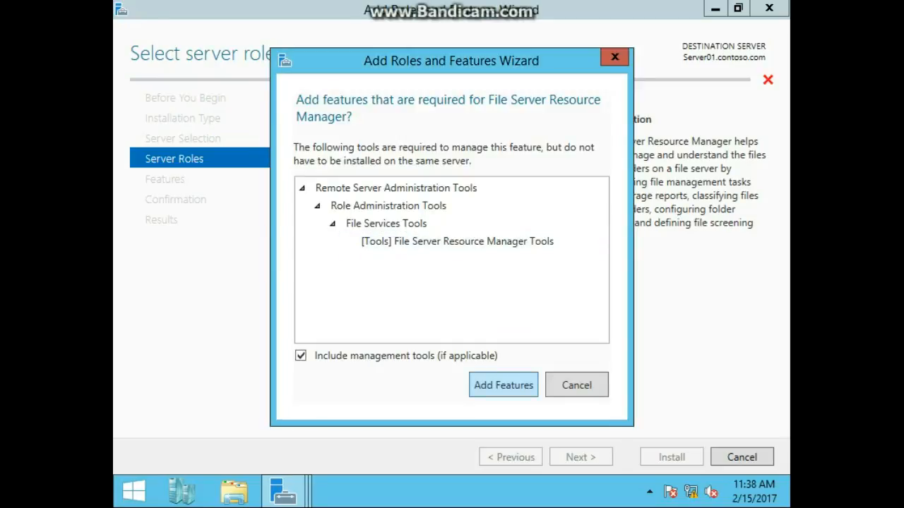
key(Return)
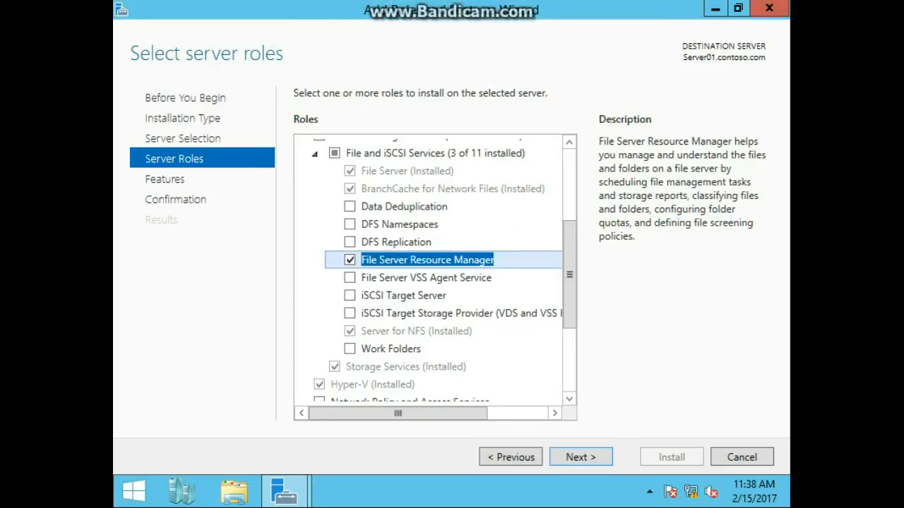
- Keep the features selection as it is and install File Server Resource Manager with its tools on Server01
click(581, 457)
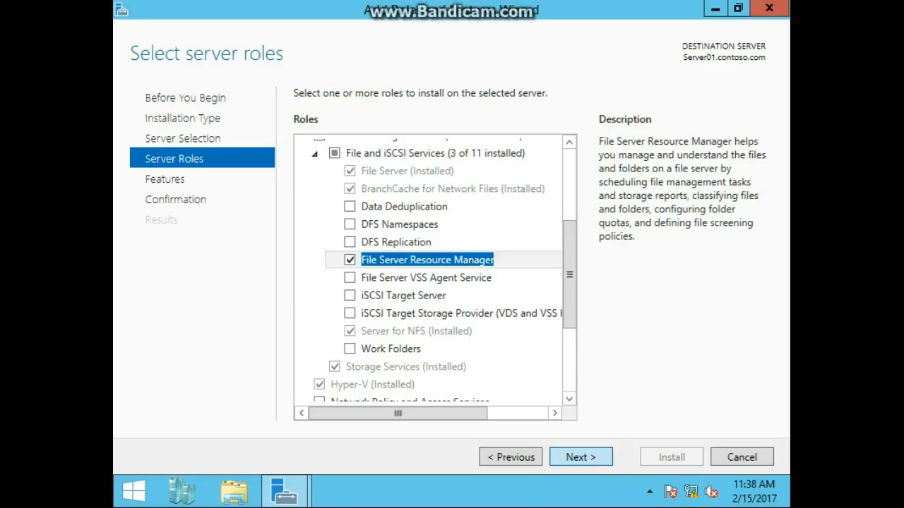
click(581, 456)
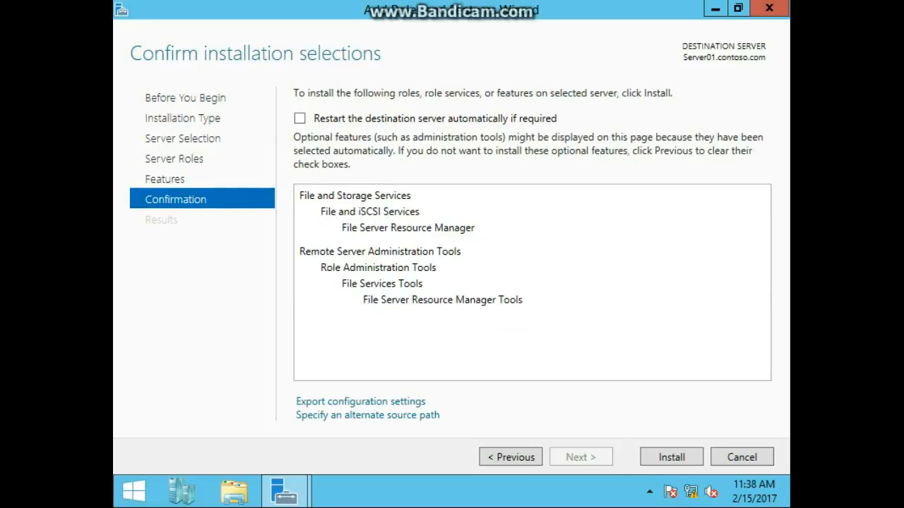
click(672, 457)
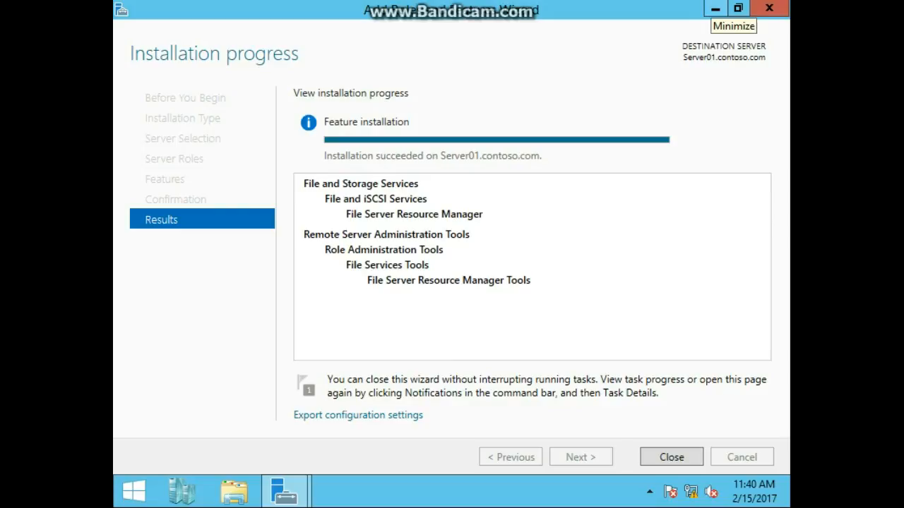
- Minimize the finished installation wizard and open File Server Resource Manager from Server Manager
click(715, 8)
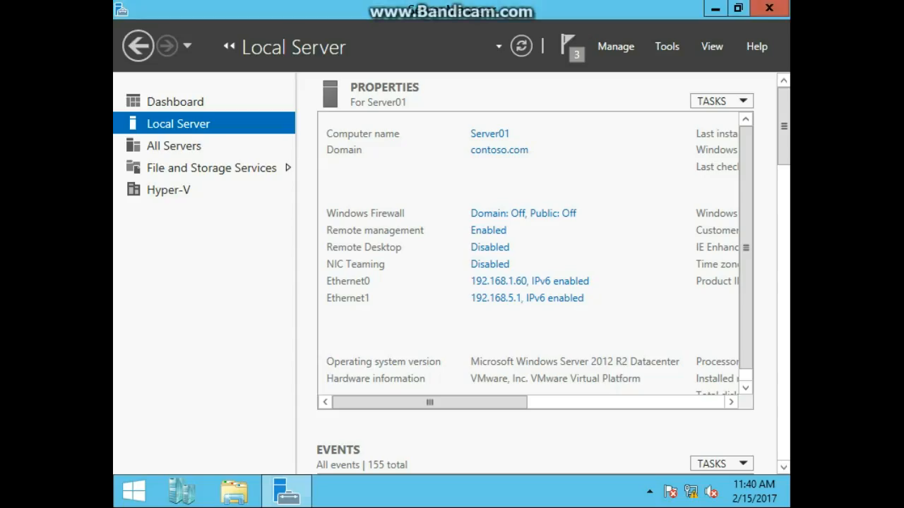
click(667, 46)
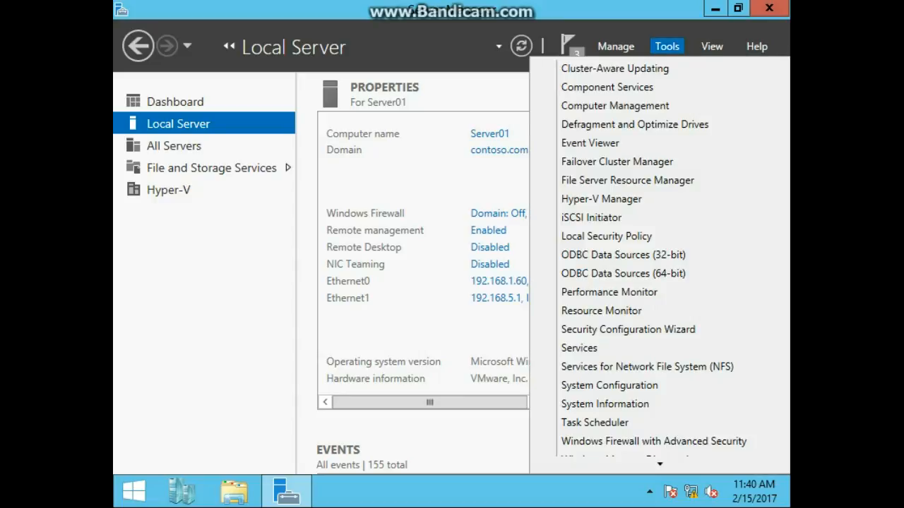
click(627, 180)
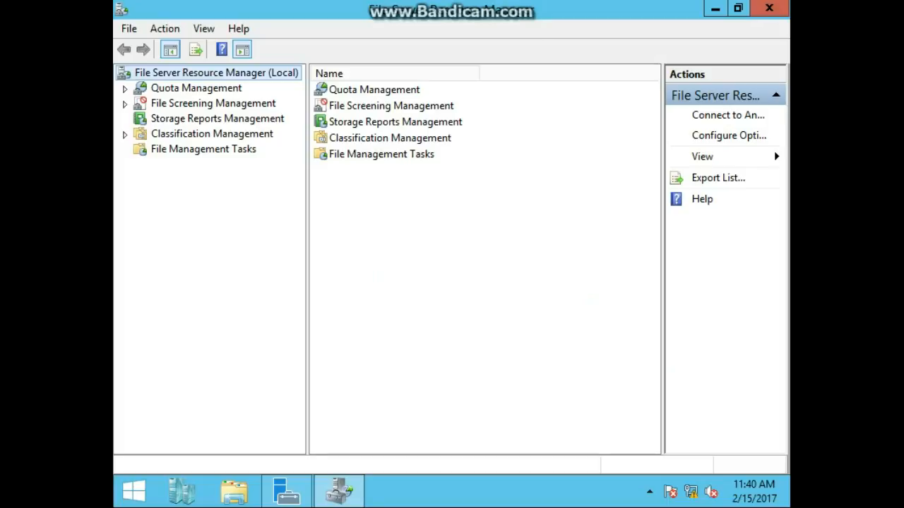
- Create a local classification property named FileClass with the Yes/No property type
click(124, 134)
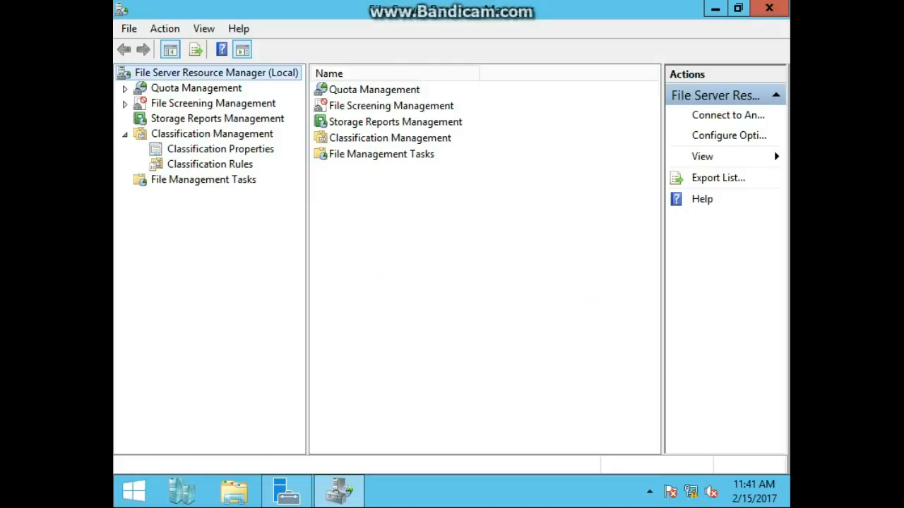
click(220, 149)
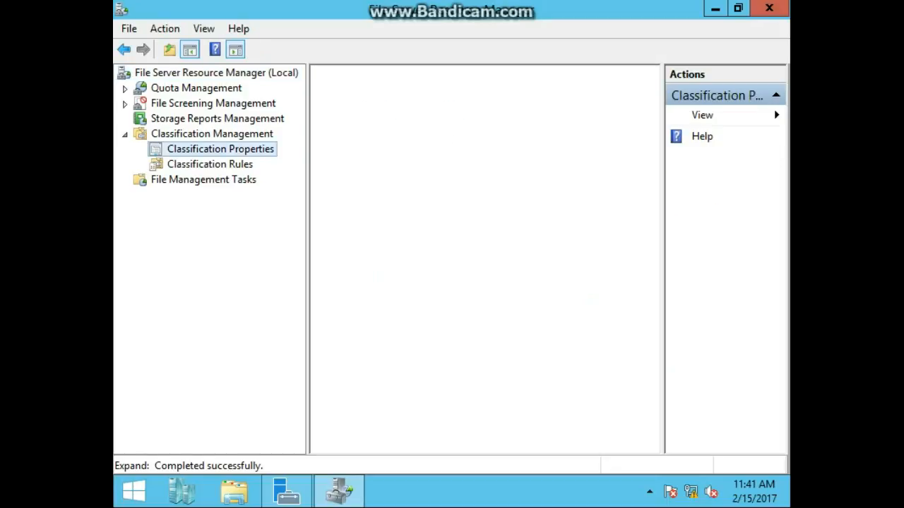
right_click(200, 154)
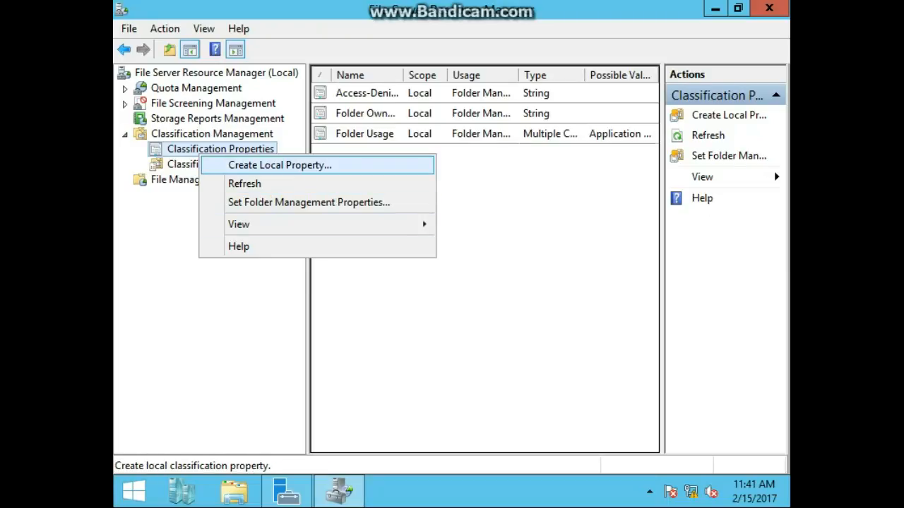
click(279, 165)
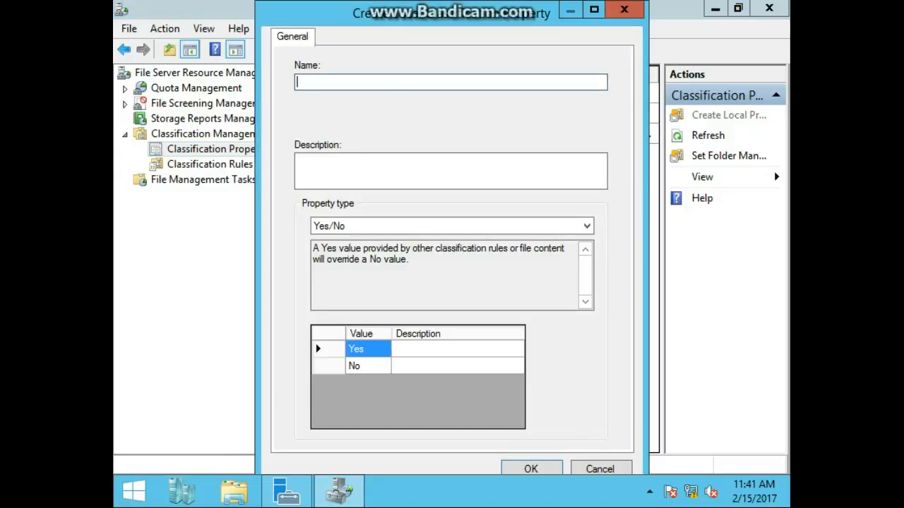
text(FILE)
key(BackSpace)
key(Tab)
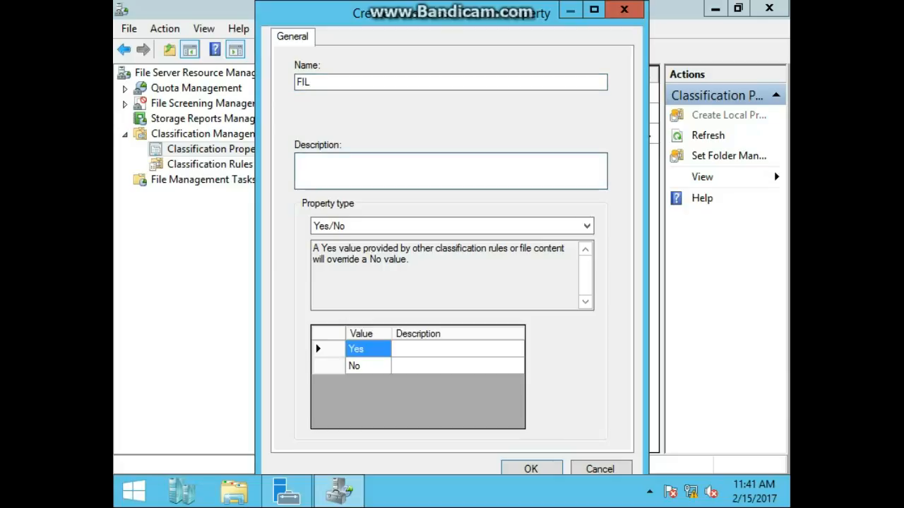
key(shift+Tab)
text(FileClass)
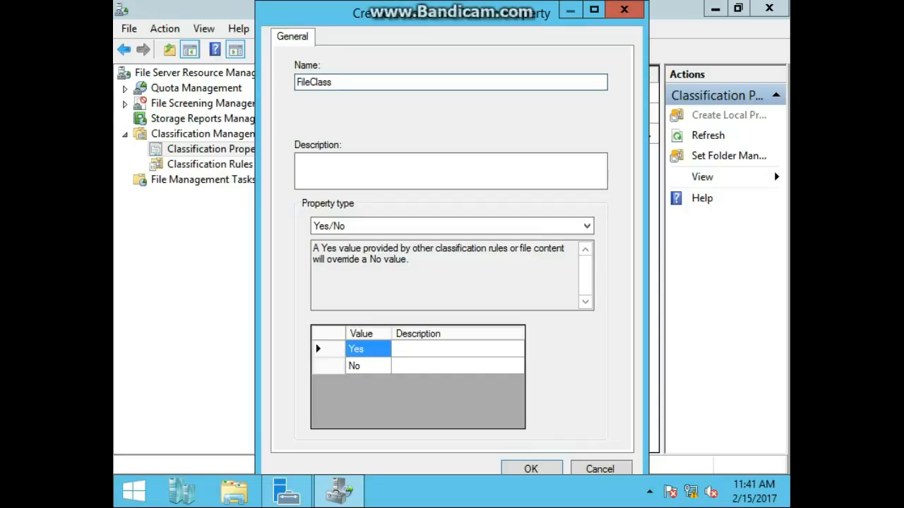
click(586, 226)
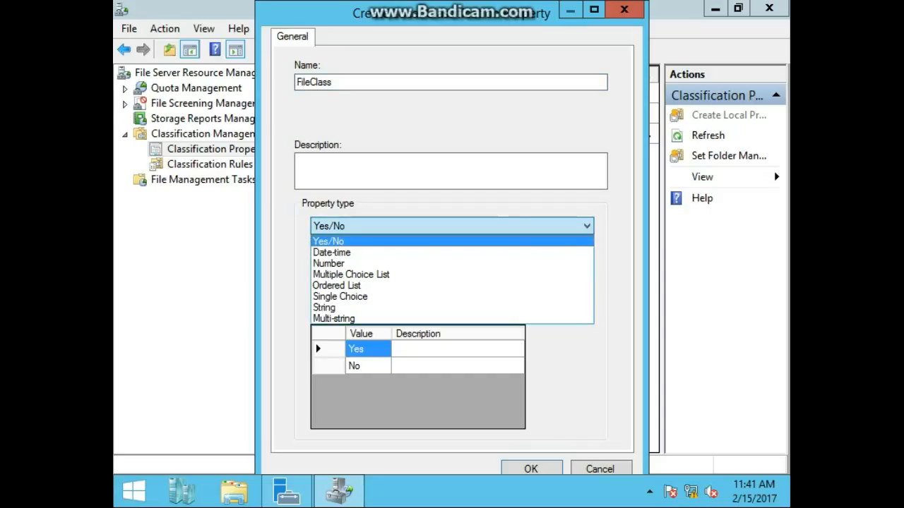
click(586, 225)
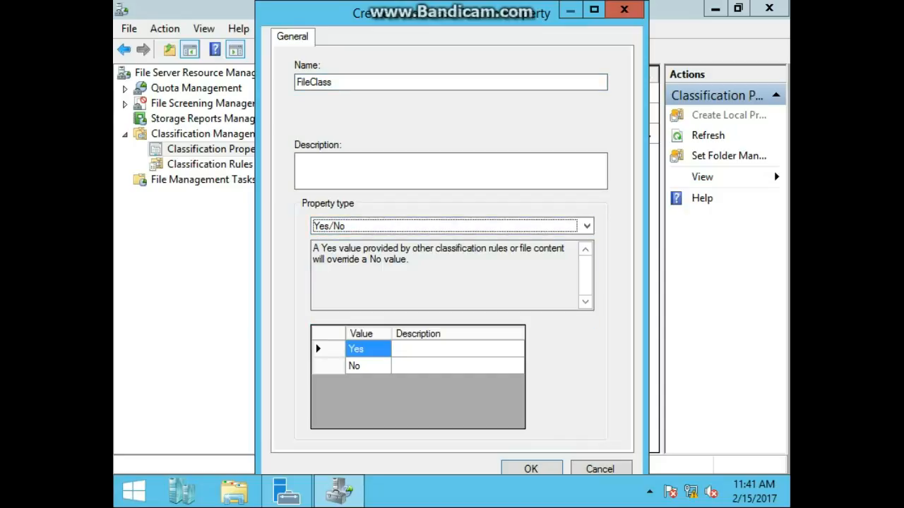
click(531, 469)
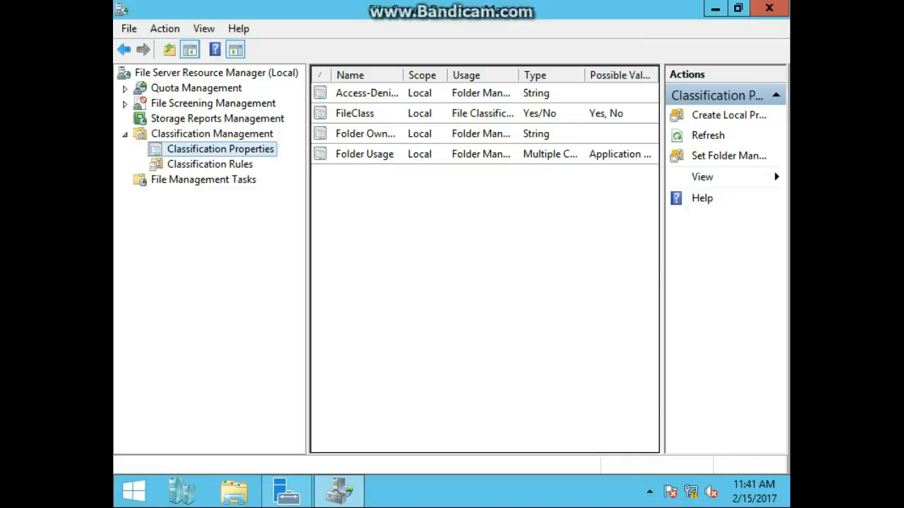
- Start a new classification rule, name it ClassRule, and try to save it without a scope
click(209, 164)
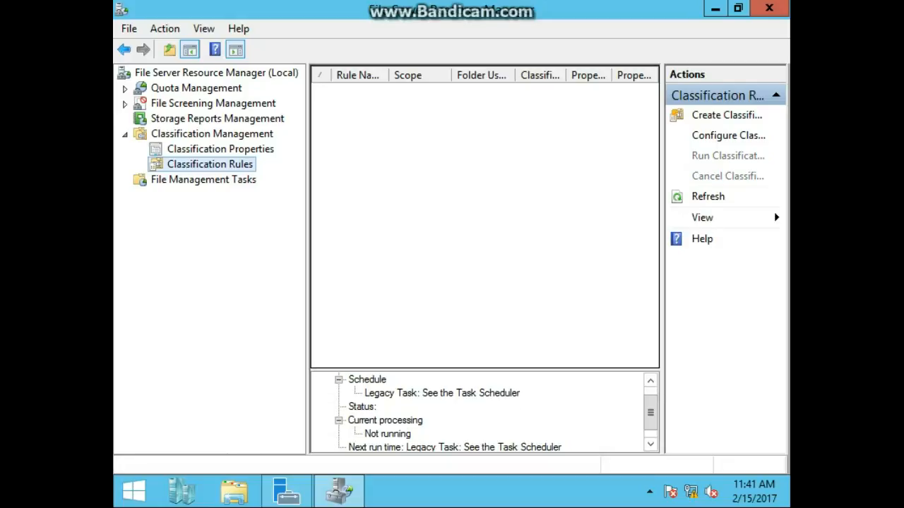
right_click(241, 163)
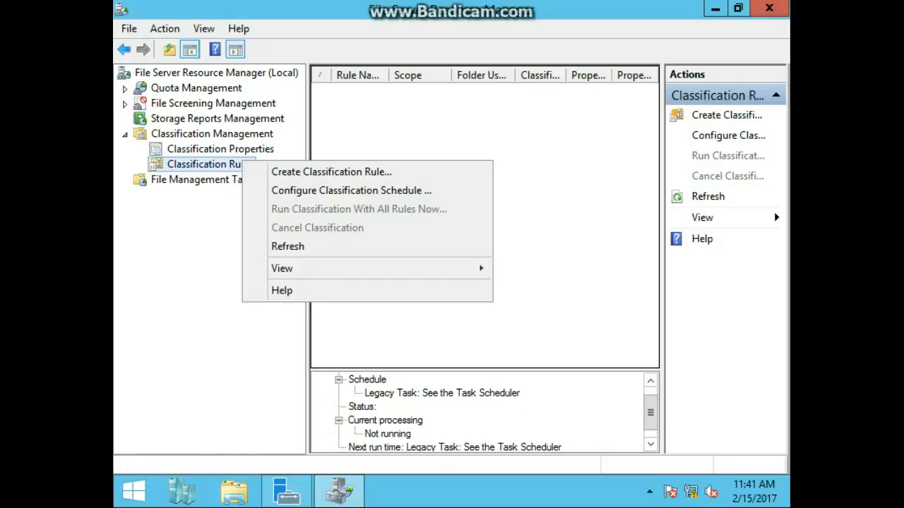
click(331, 172)
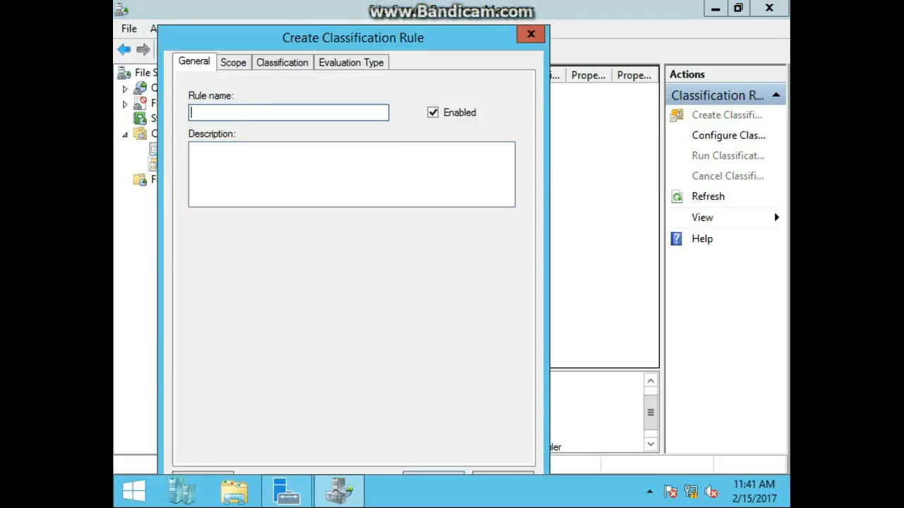
text(ClassRule)
drag(415, 47, 400, 15)
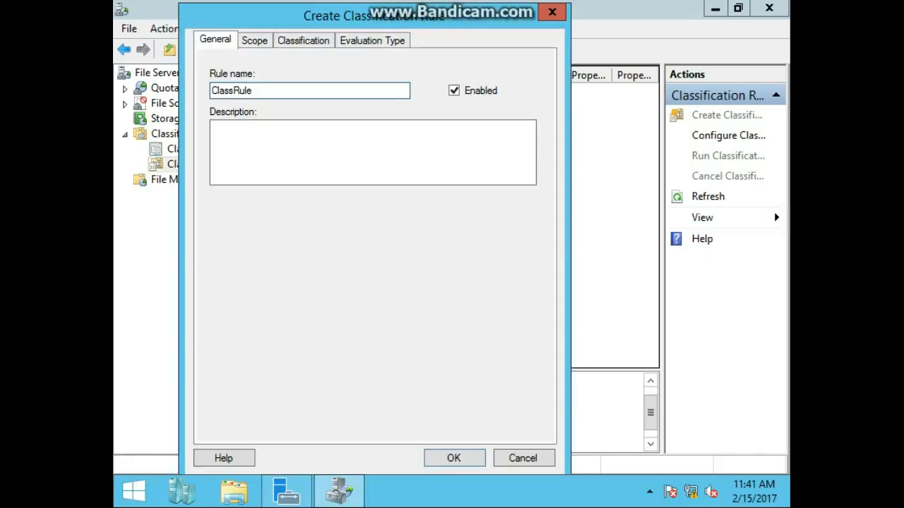
key(Return)
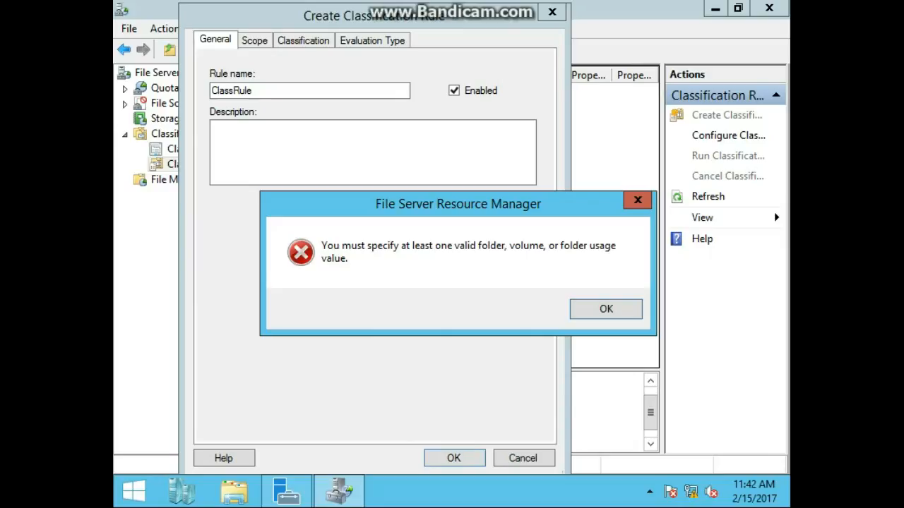
key(Return)
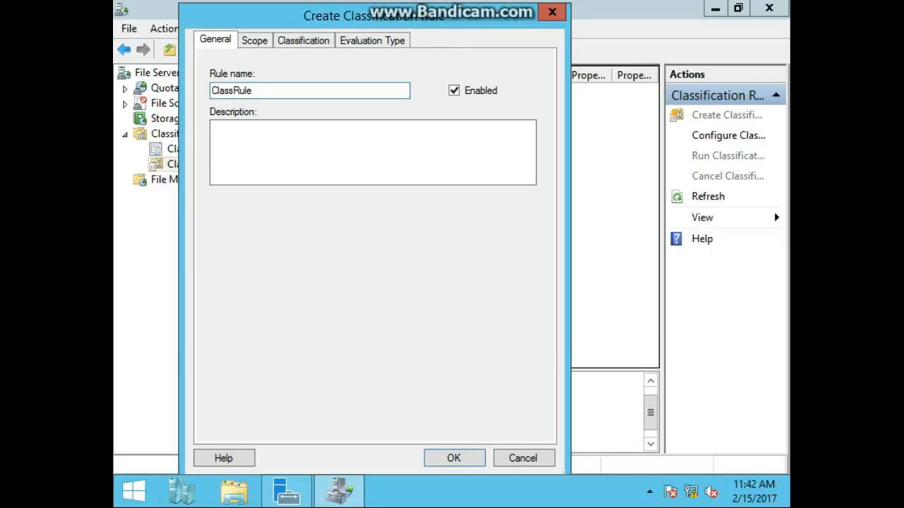
- Add the C:\SharedFolder folder to the scope of the new classification rule
key(ctrl+Tab)
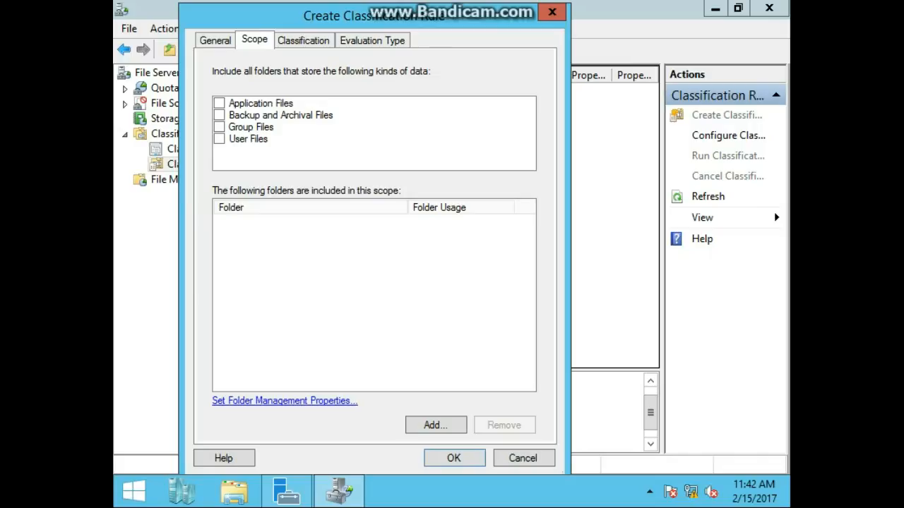
key(Return)
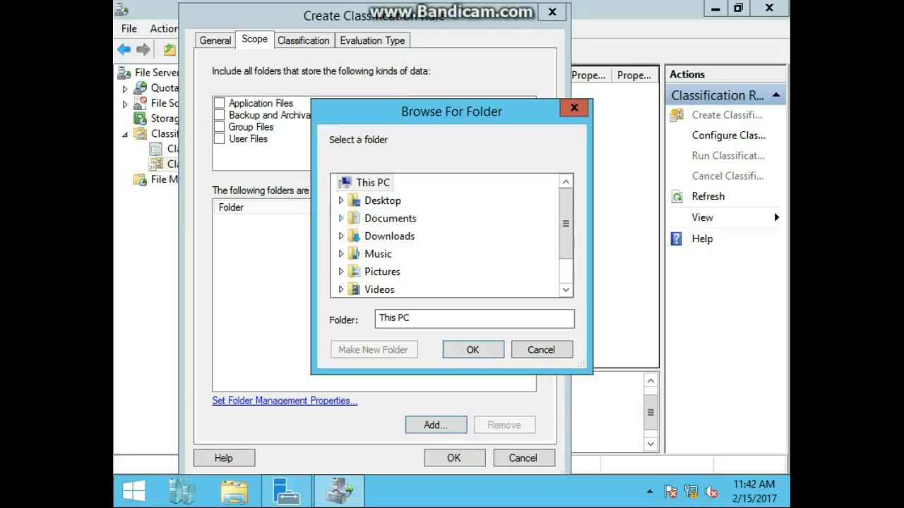
drag(565, 223, 565, 235)
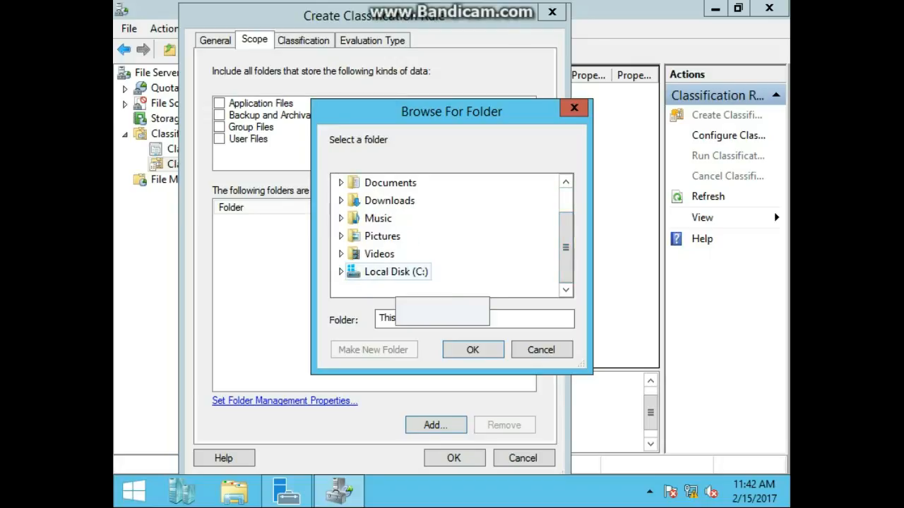
click(341, 271)
scroll(402, 254, down, 1)
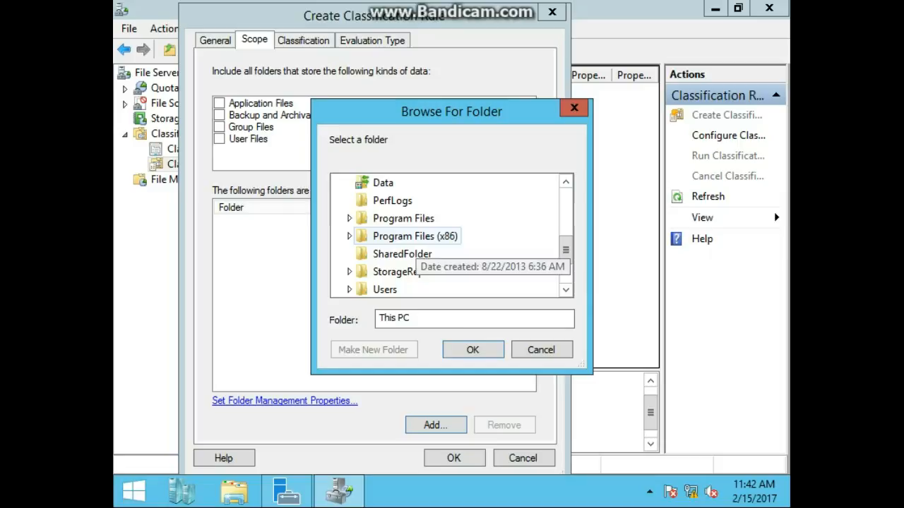
click(402, 254)
click(473, 350)
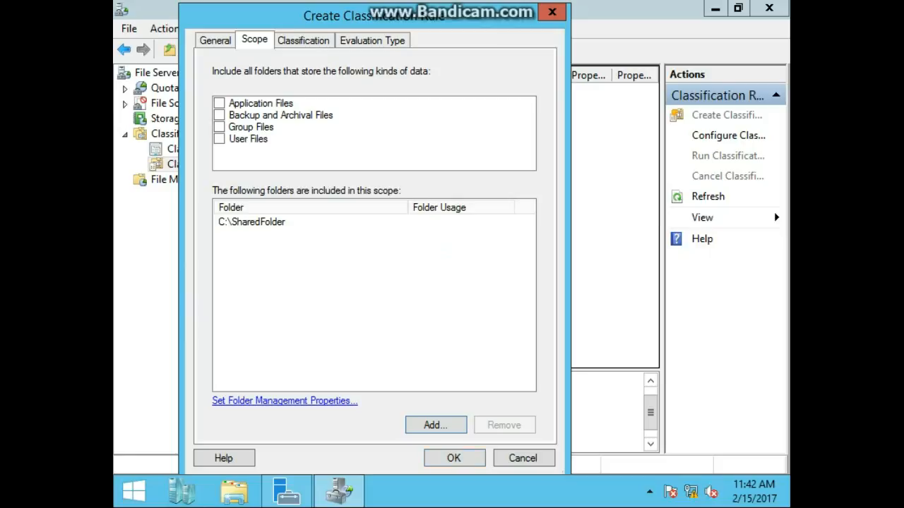
- Set the rule's classification method to Folder Classifier, keep FileClass with value Yes, and save the rule
click(303, 41)
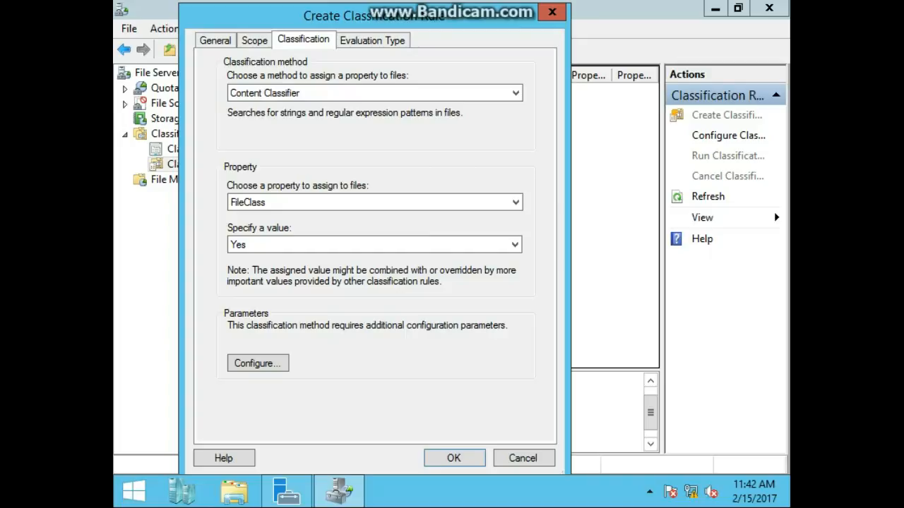
click(374, 93)
click(258, 119)
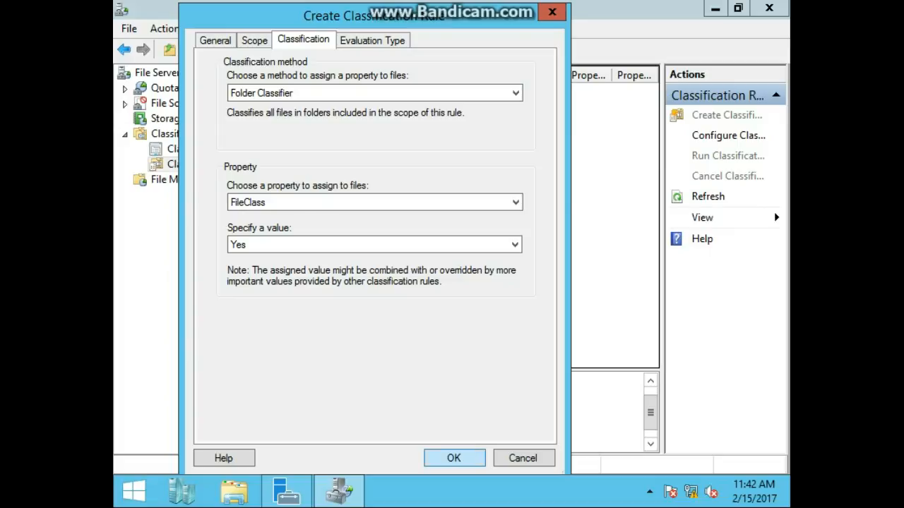
key(Return)
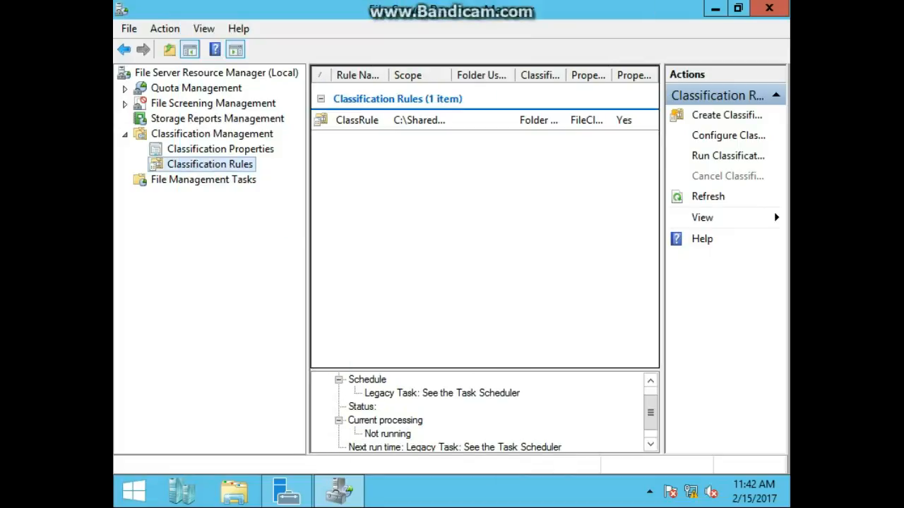
- Edit ClassRule so that it re-evaluates existing property values, and save the change
right_click(189, 161)
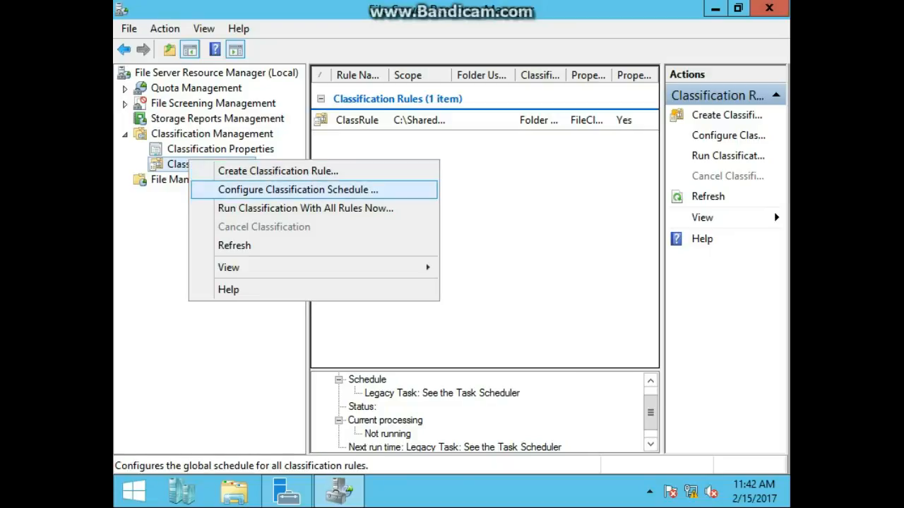
click(358, 120)
right_click(385, 116)
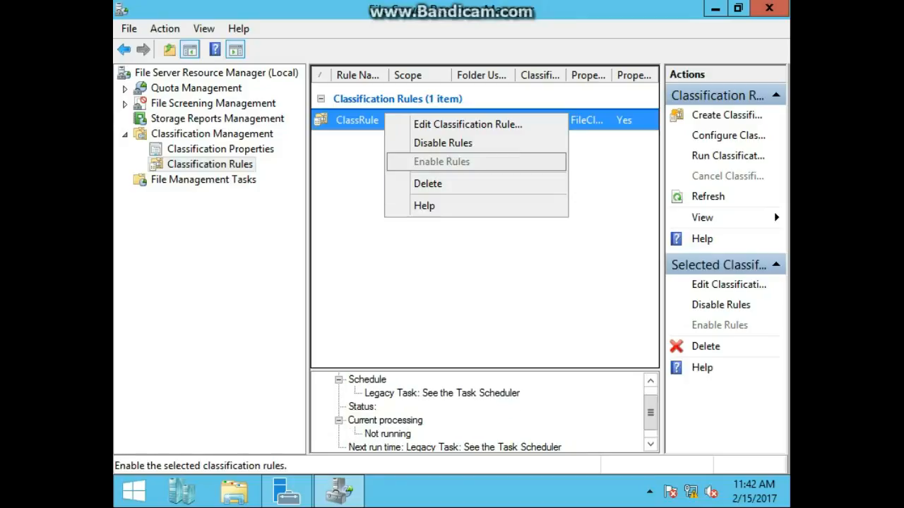
click(452, 123)
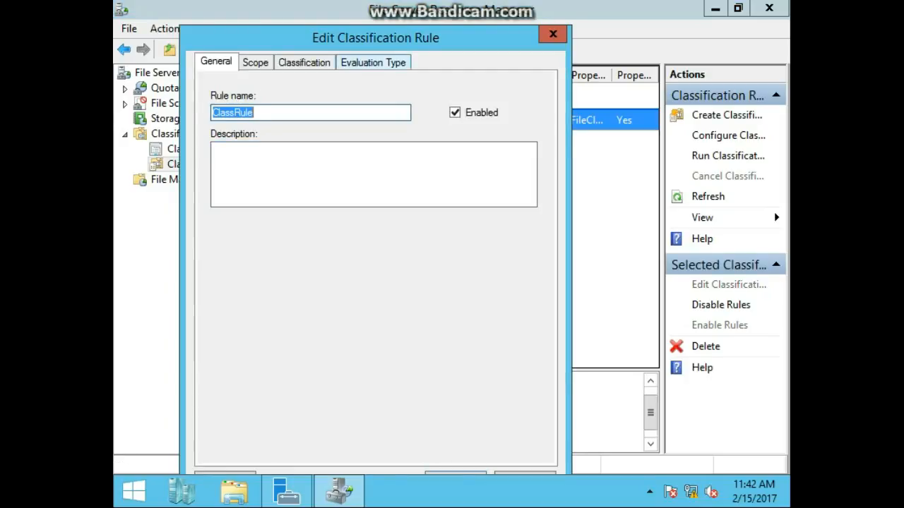
click(373, 61)
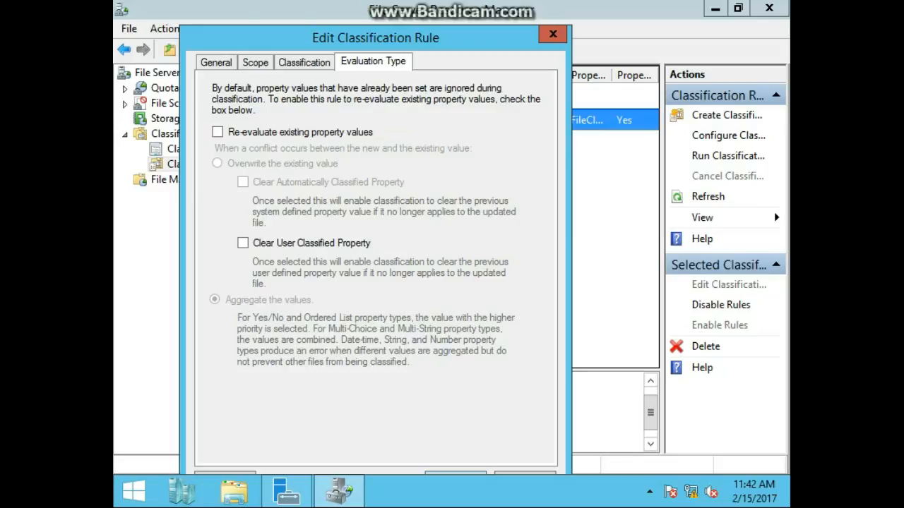
click(217, 132)
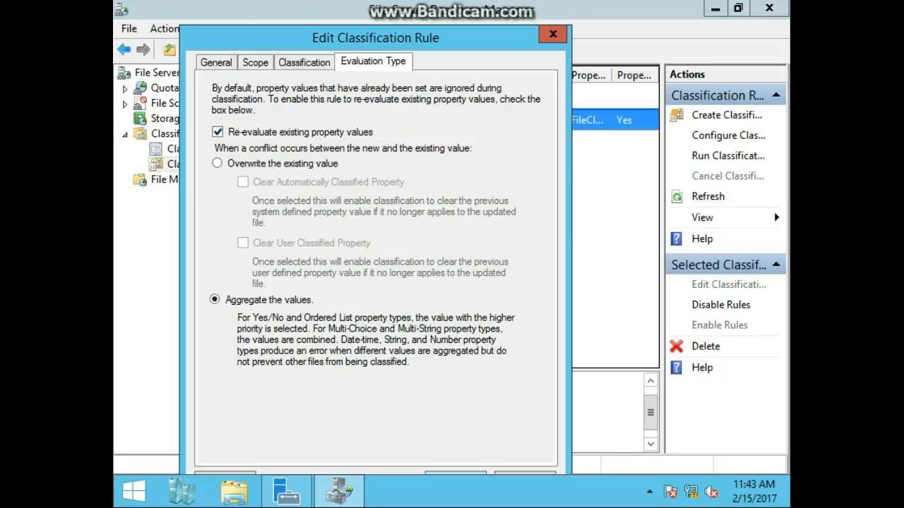
drag(376, 38, 365, 12)
click(447, 456)
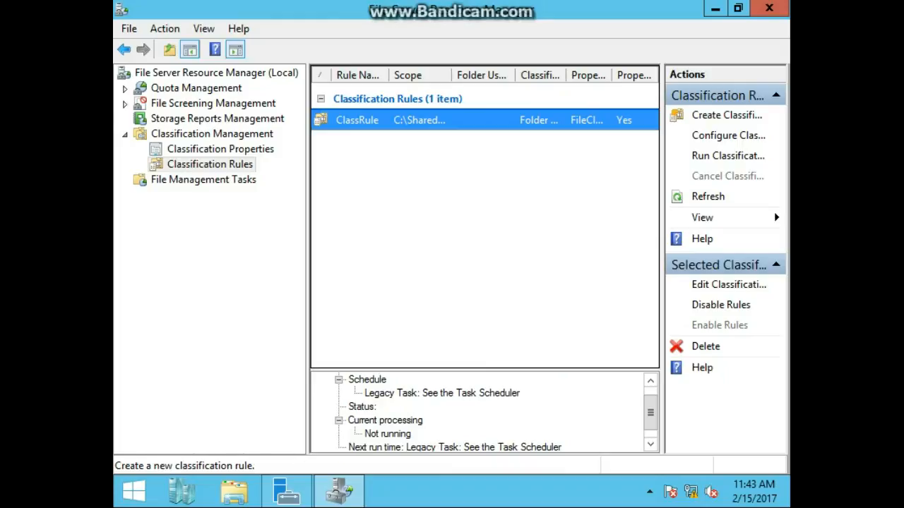
- Run classification with all rules now, choosing to wait for classification to complete
click(727, 155)
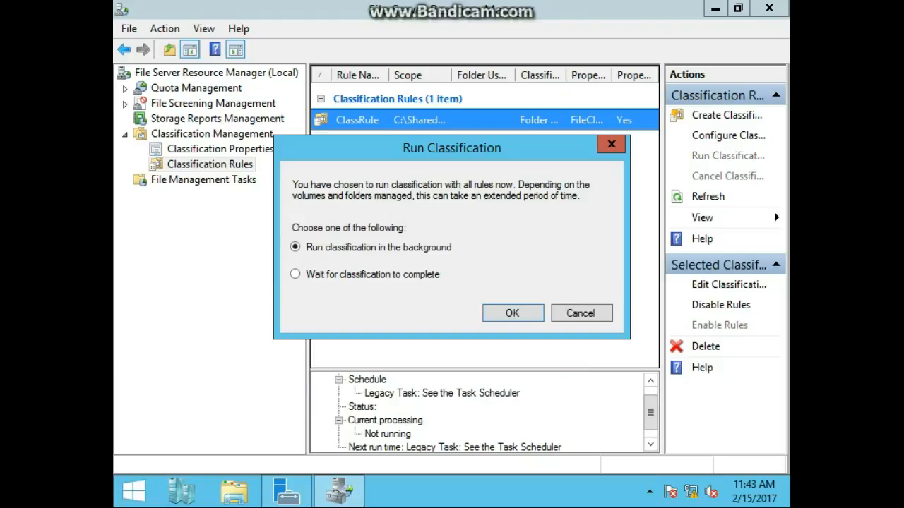
click(296, 274)
click(513, 314)
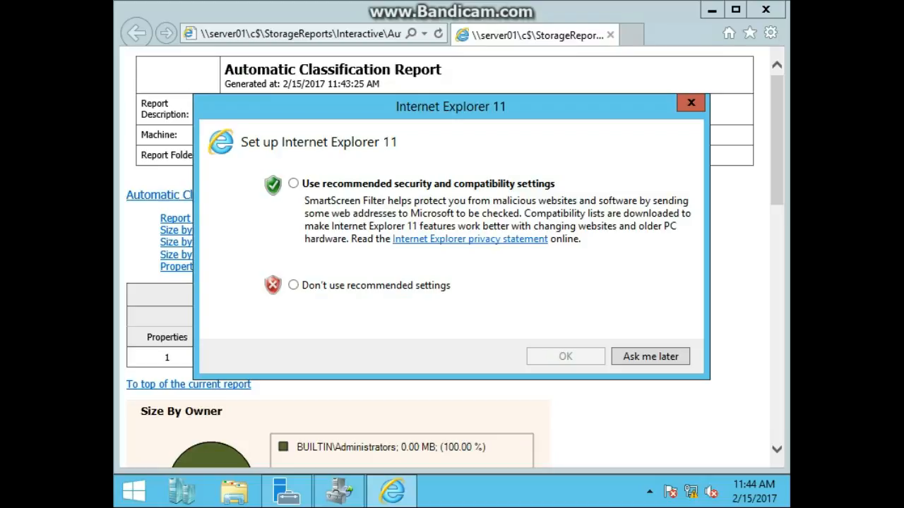
- Decline the recommended Internet Explorer 11 settings, then close the classification report and File Server Resource Manager
click(293, 285)
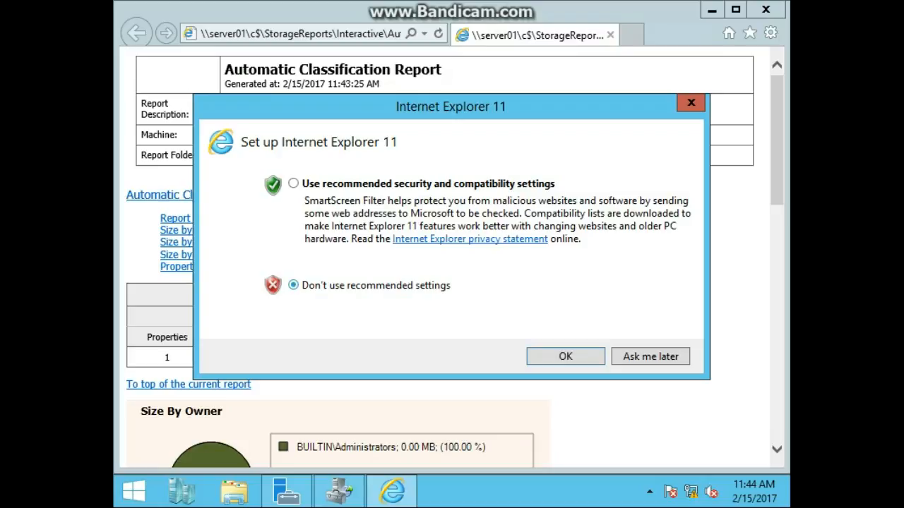
key(Return)
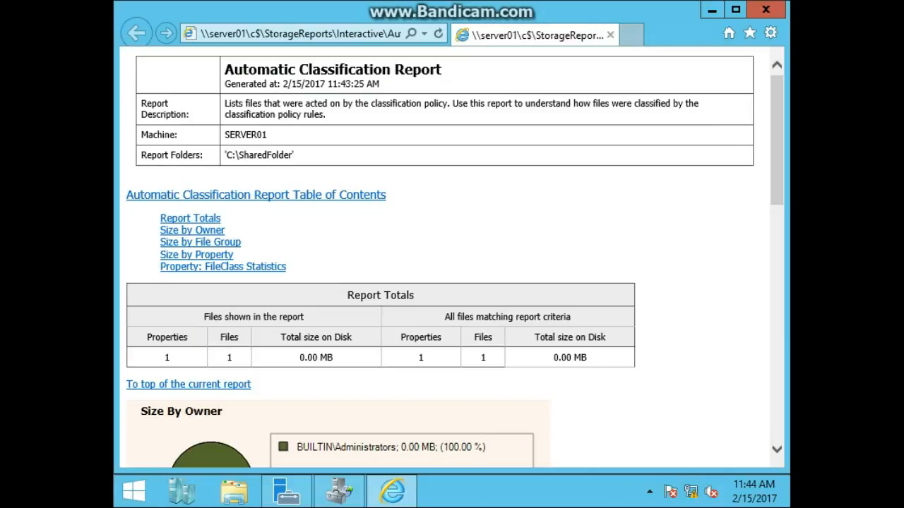
click(766, 9)
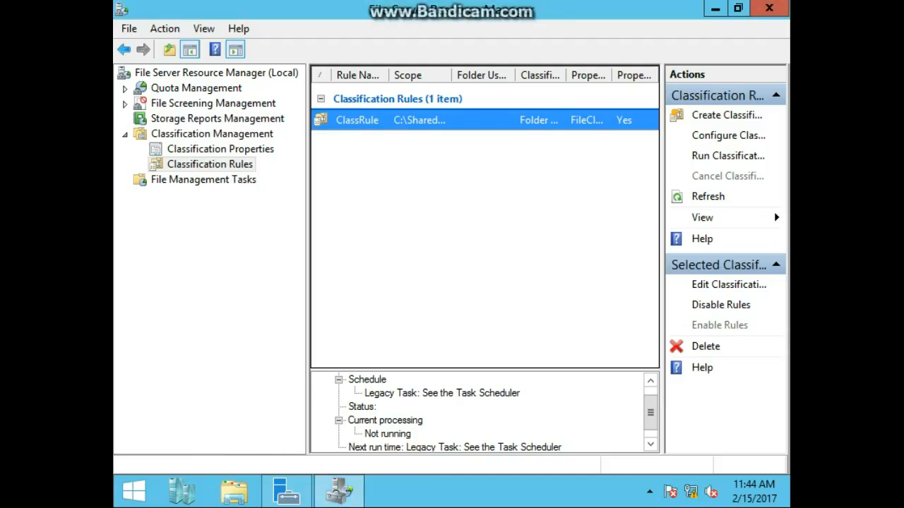
click(768, 8)
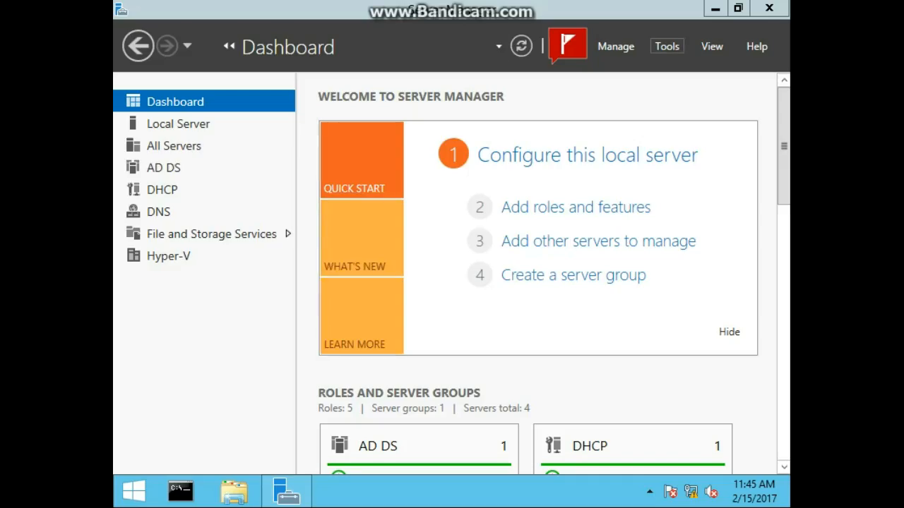
- On the domain controller, open Group Policy Management and open the Default Domain Policy linked to contoso.com for editing
click(666, 45)
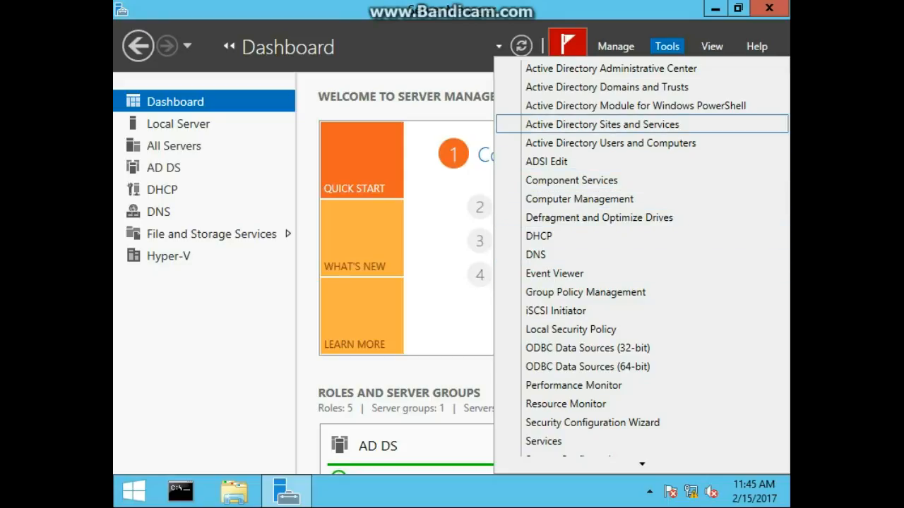
click(585, 292)
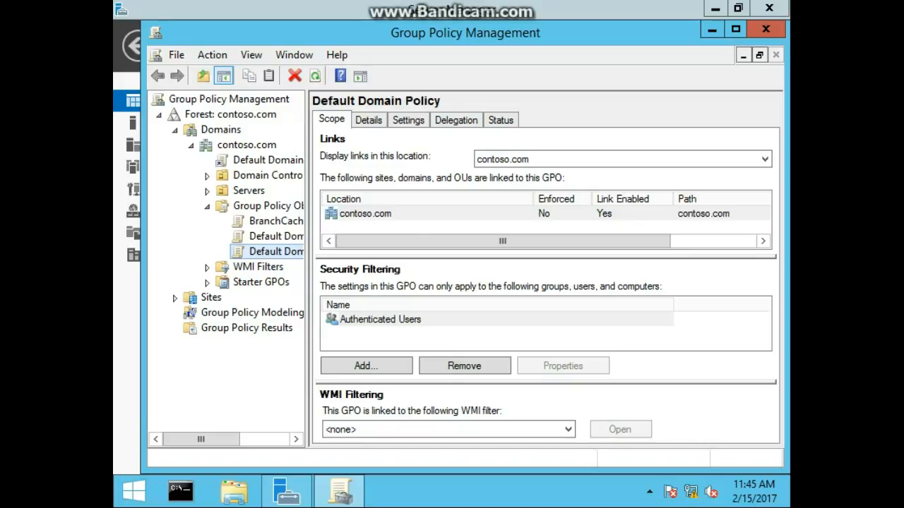
click(267, 160)
click(317, 287)
click(587, 287)
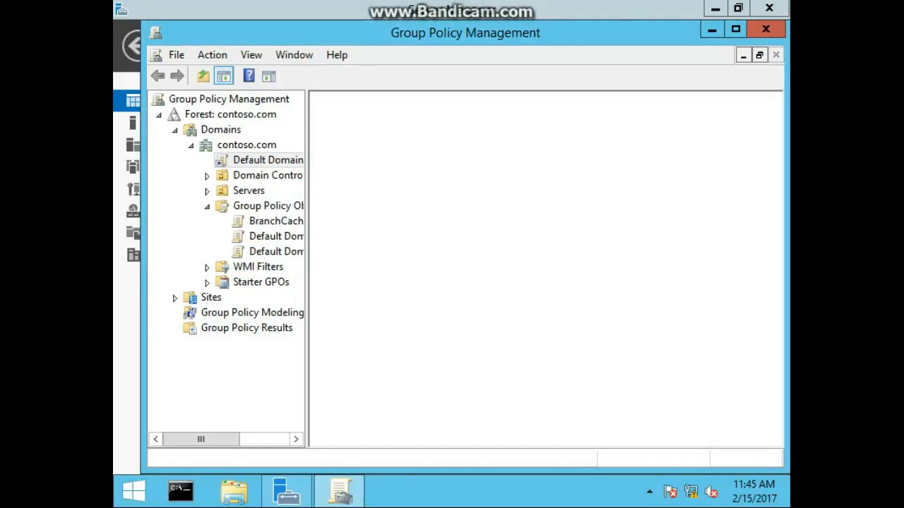
right_click(249, 161)
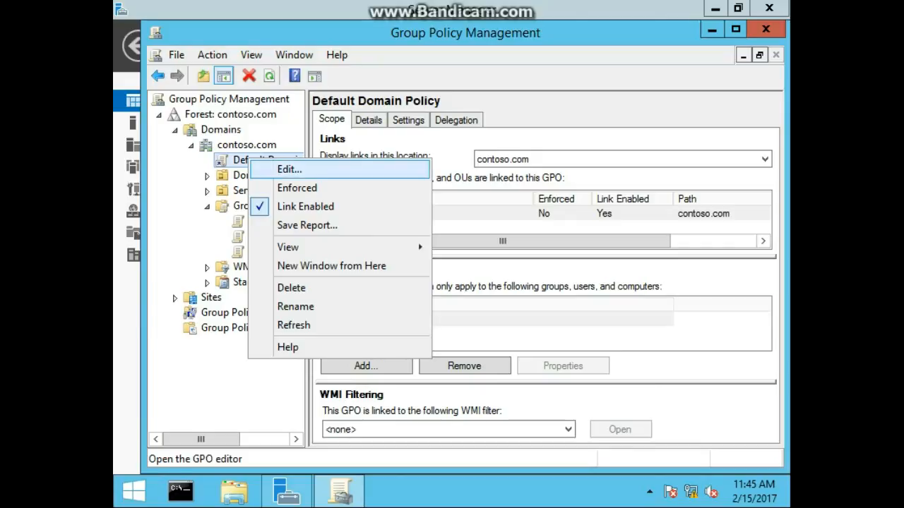
click(289, 169)
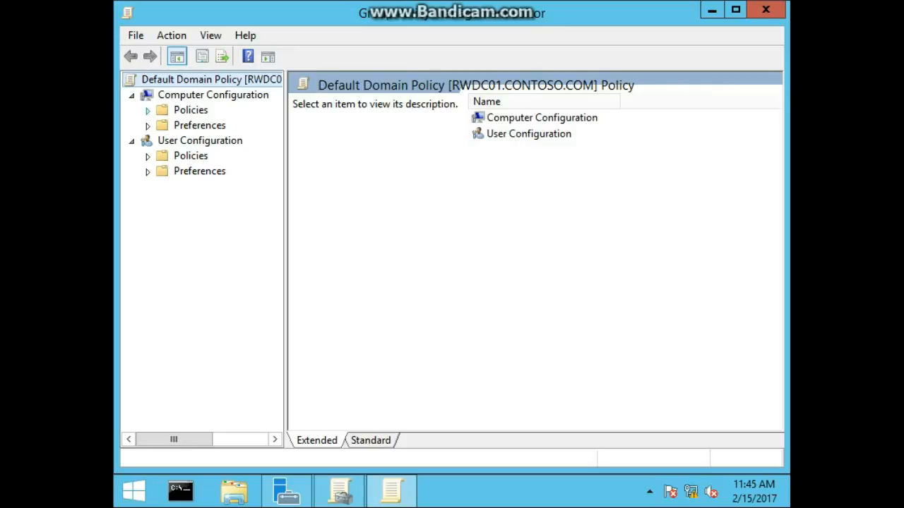
- Show the Object Access audit policies in the computer's Advanced Audit Policy Configuration, widening the tree to read the names
click(147, 111)
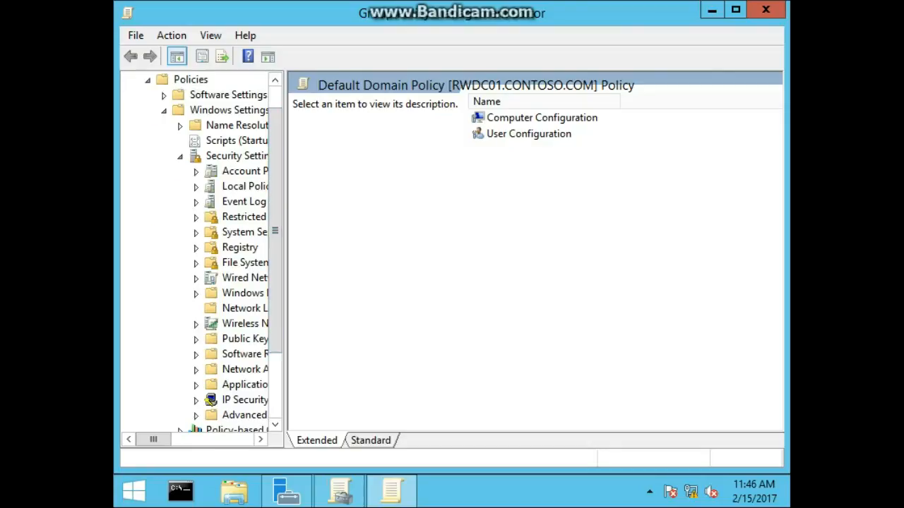
drag(286, 247, 365, 247)
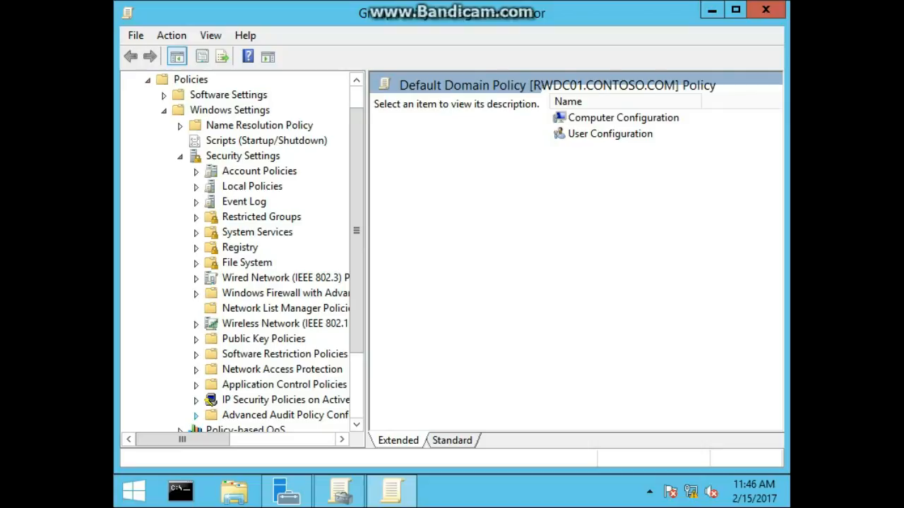
click(195, 415)
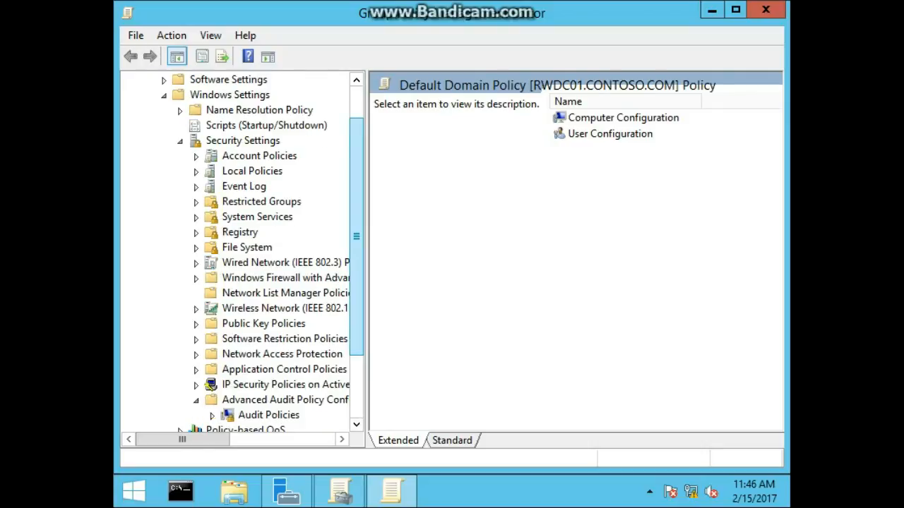
scroll(212, 324, down, 2)
click(212, 354)
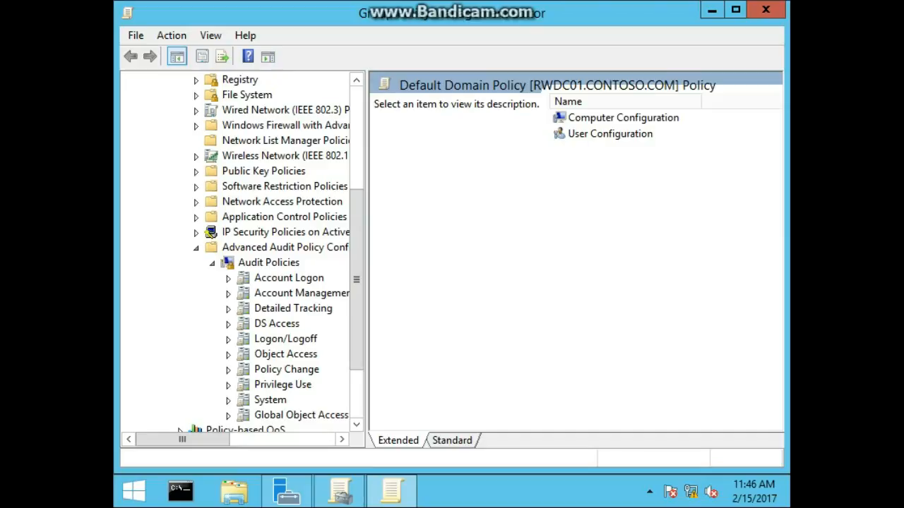
click(286, 369)
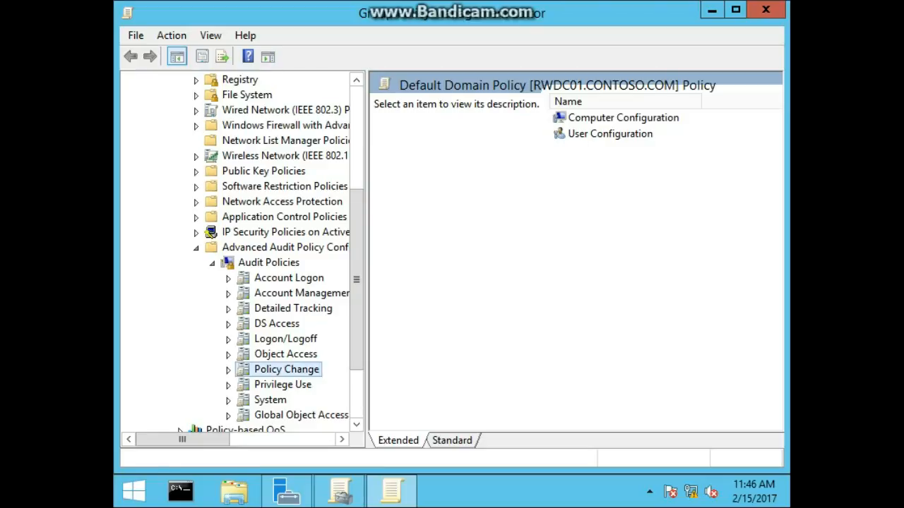
click(285, 354)
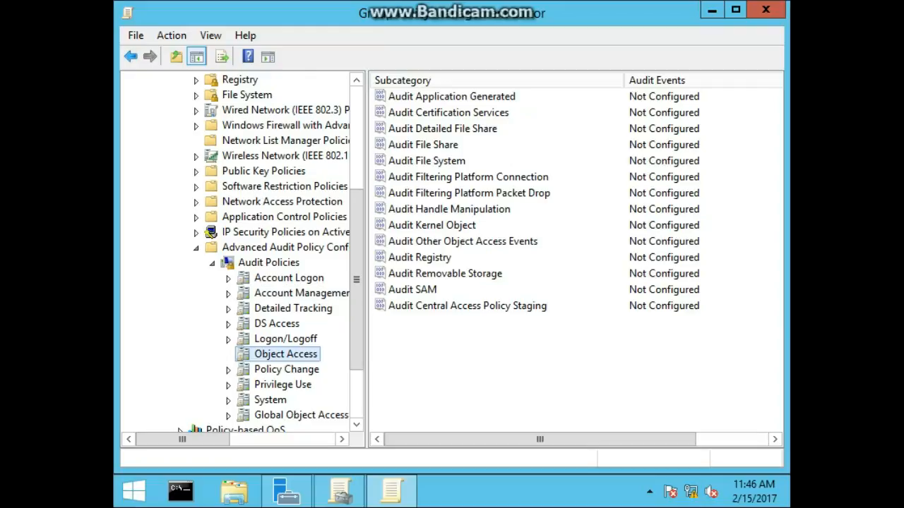
- Configure Audit File System to audit both Success and Failure events, then close the policy editor and Group Policy Management
click(427, 160)
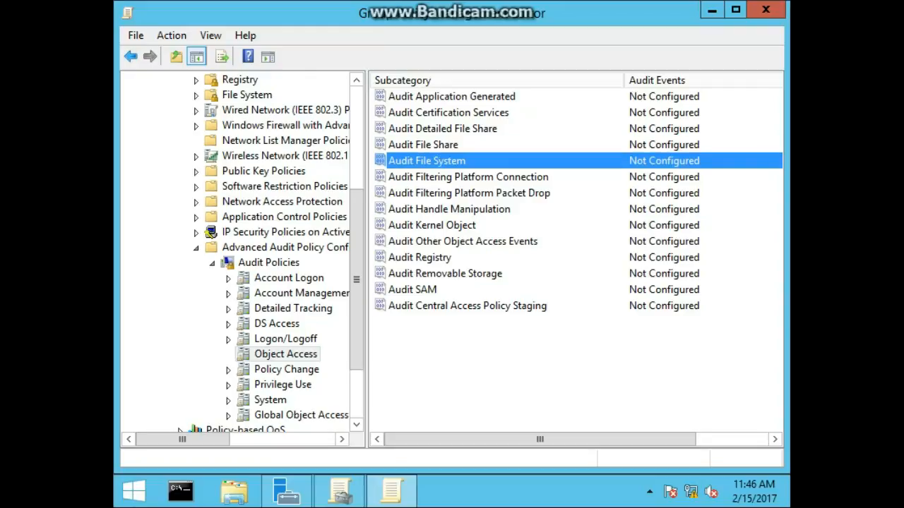
double_click(426, 161)
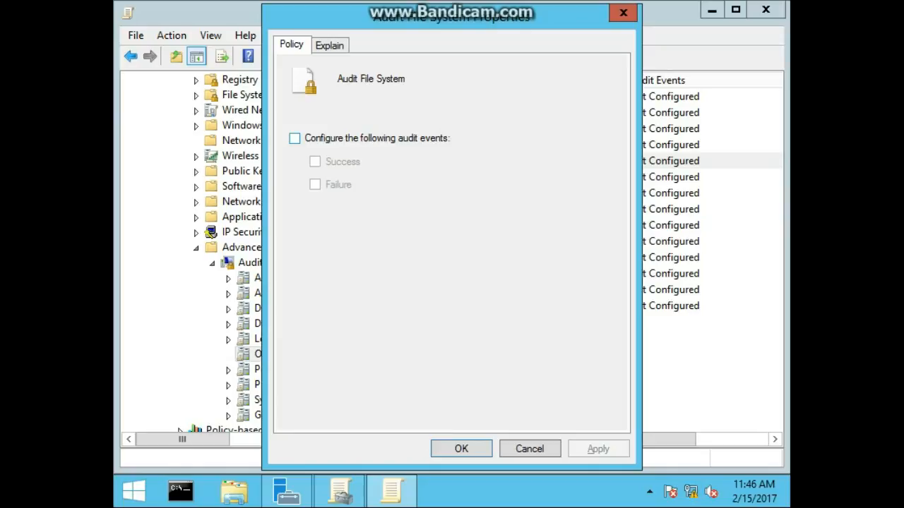
click(295, 139)
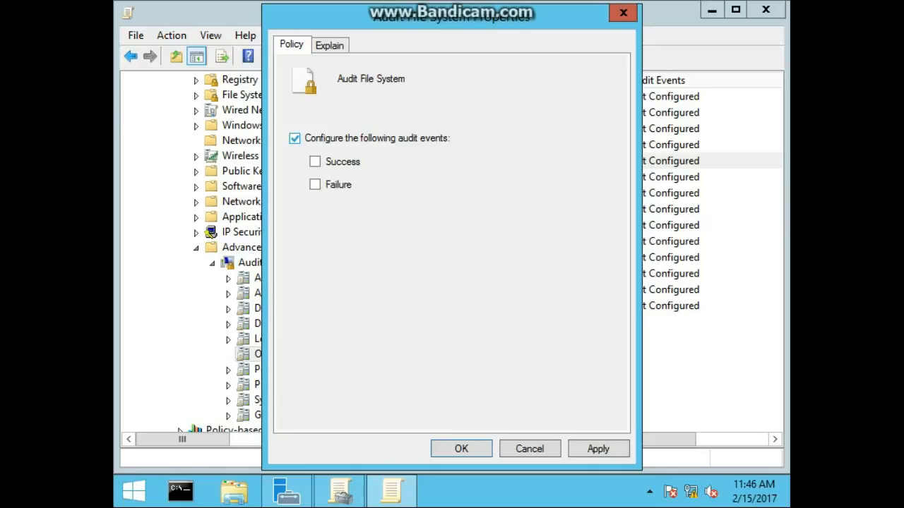
click(315, 162)
click(315, 184)
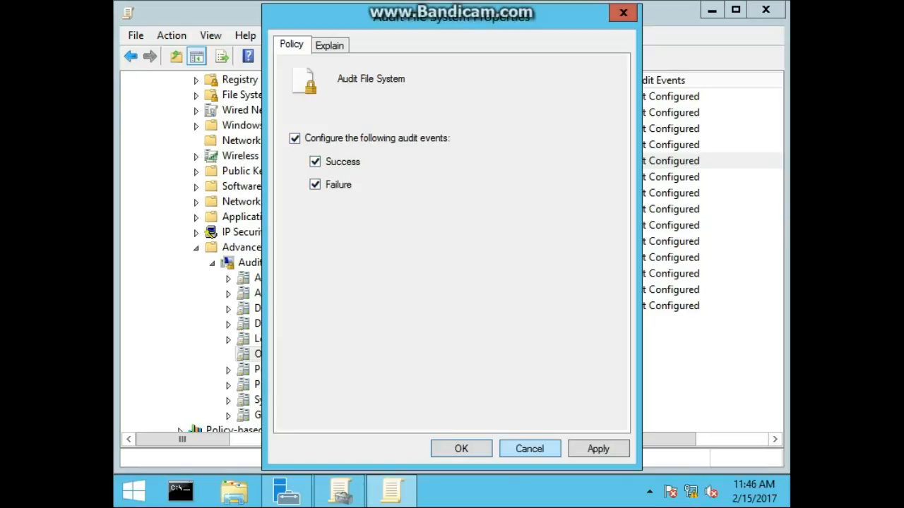
click(461, 449)
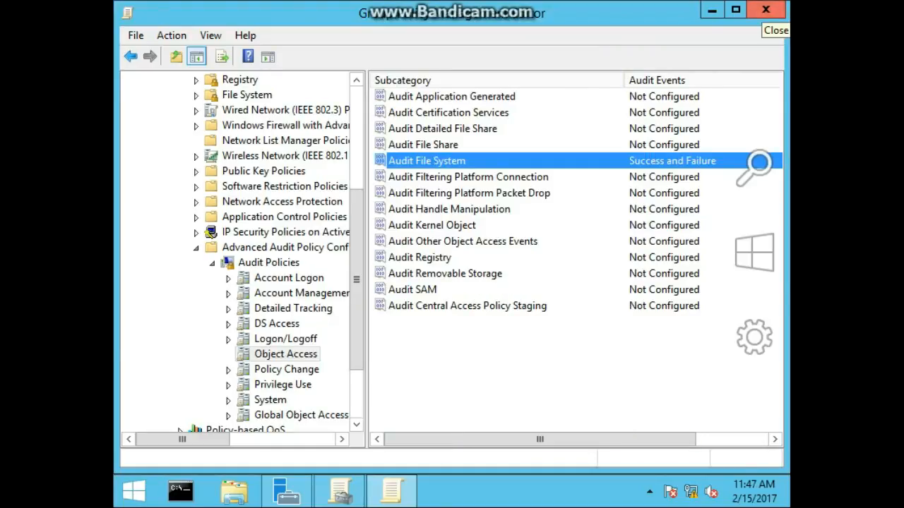
click(765, 9)
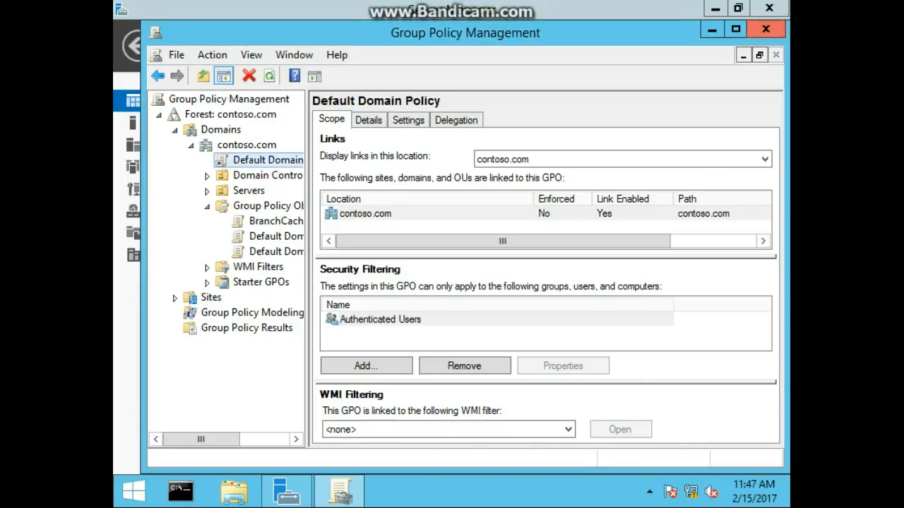
click(765, 29)
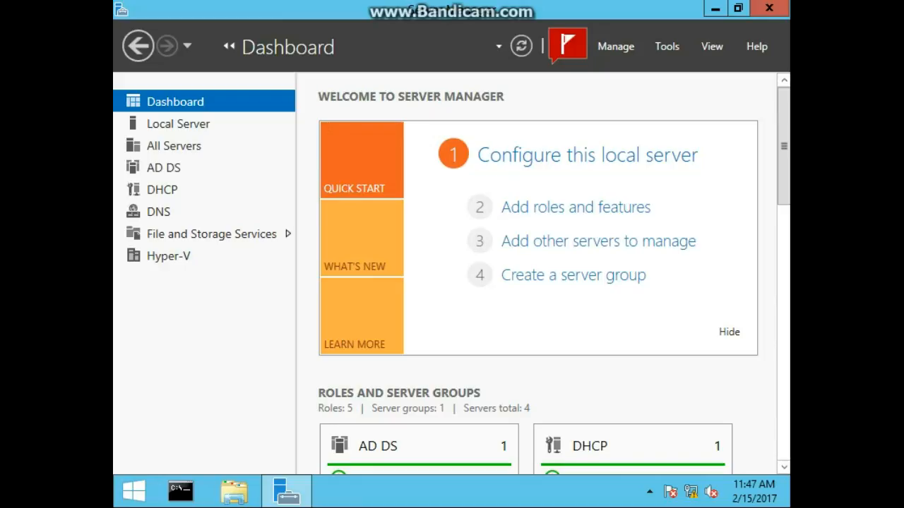
- Switch to Server01 and display the auditing entries in the advanced security settings of C:\SharedFolder
key(ctrl+alt+Right)
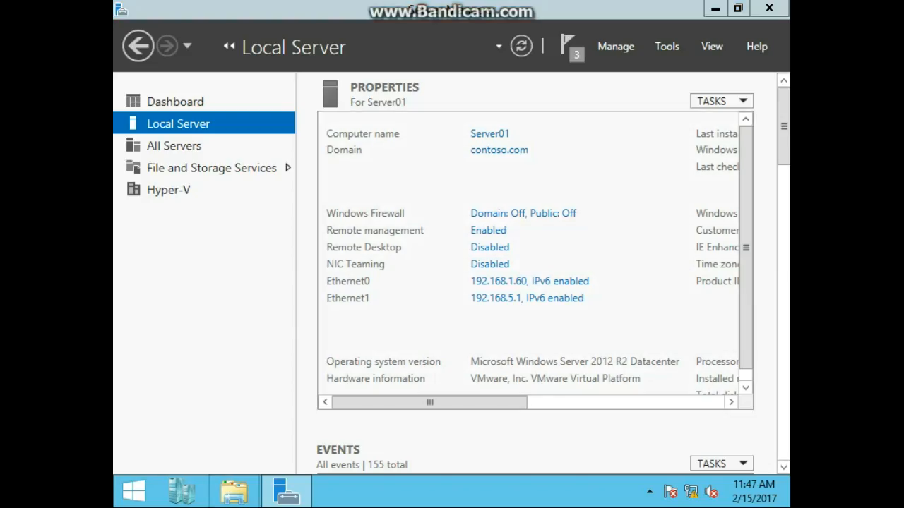
key(super+e)
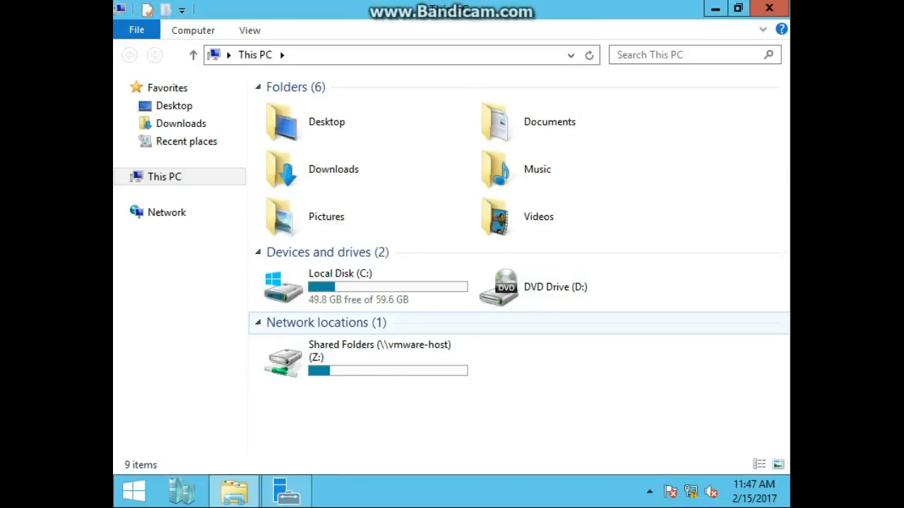
double_click(339, 286)
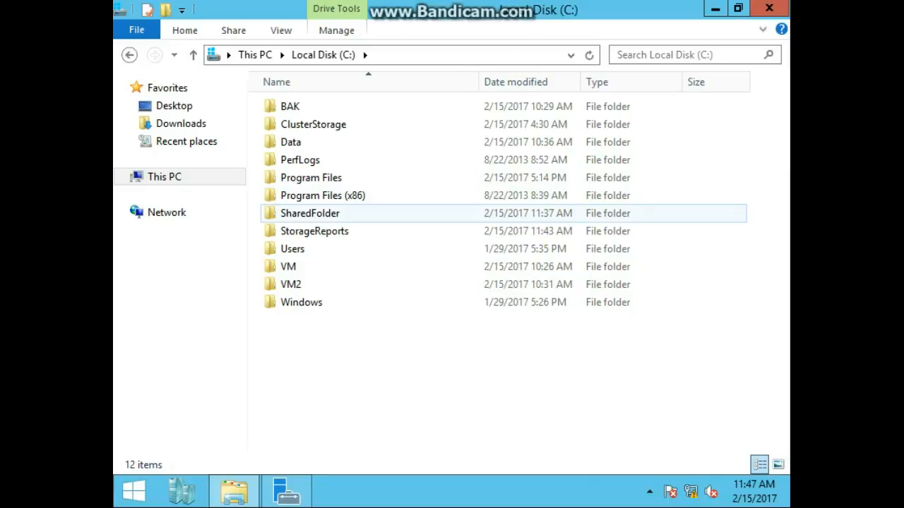
click(311, 213)
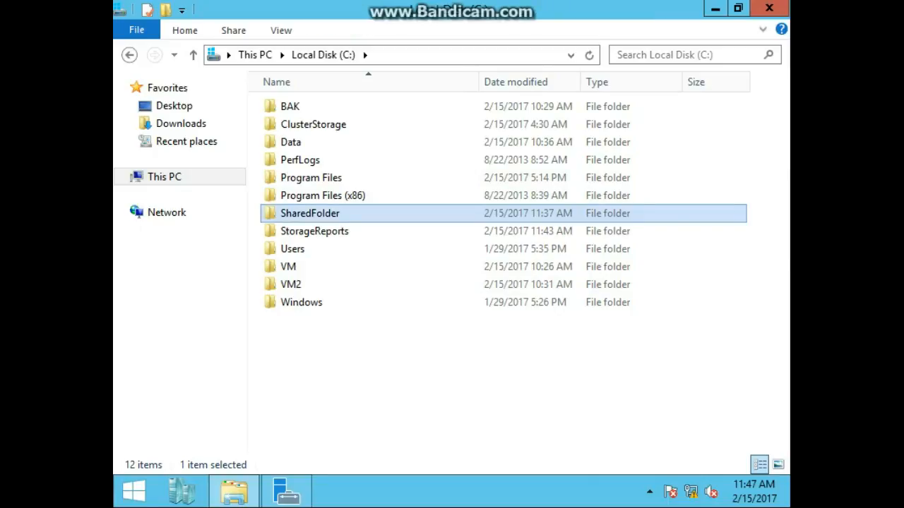
right_click(329, 211)
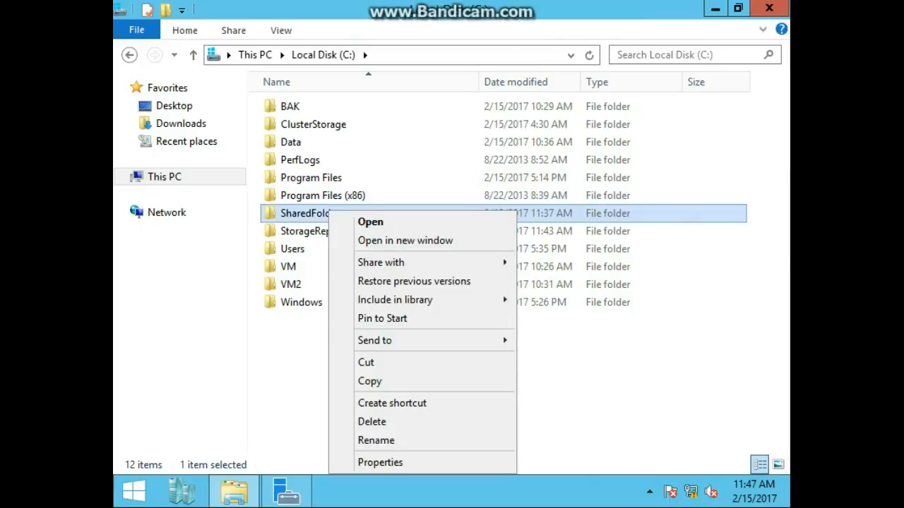
click(374, 463)
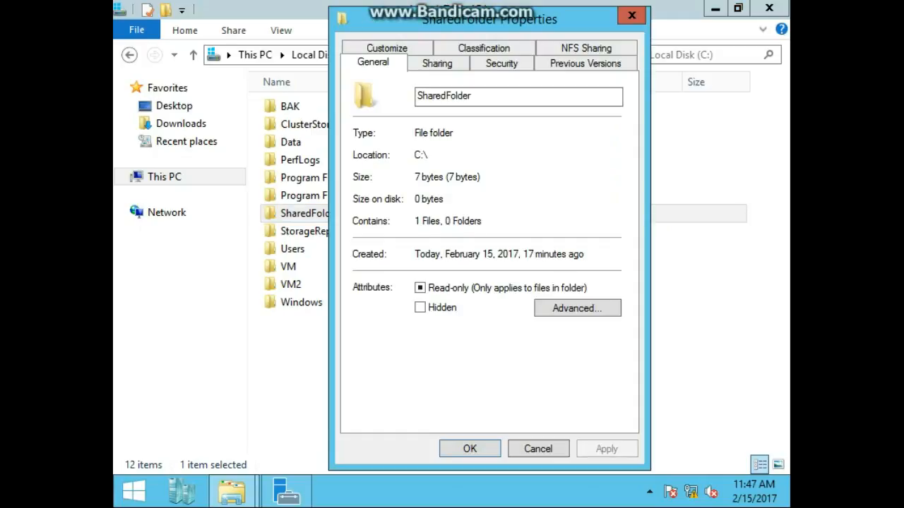
click(502, 63)
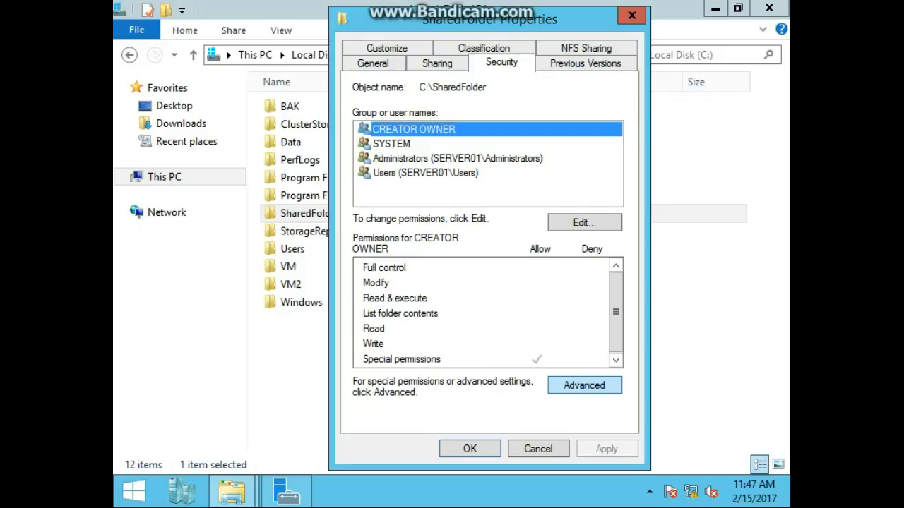
click(584, 386)
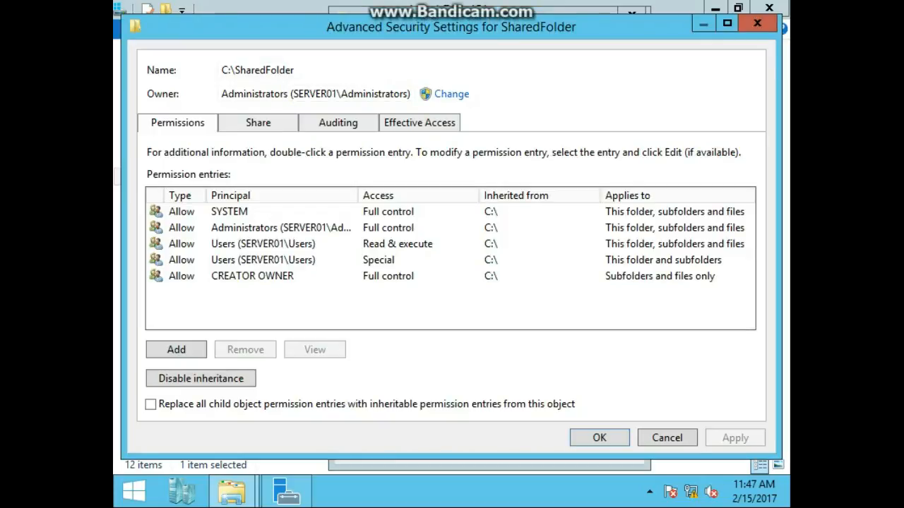
click(338, 122)
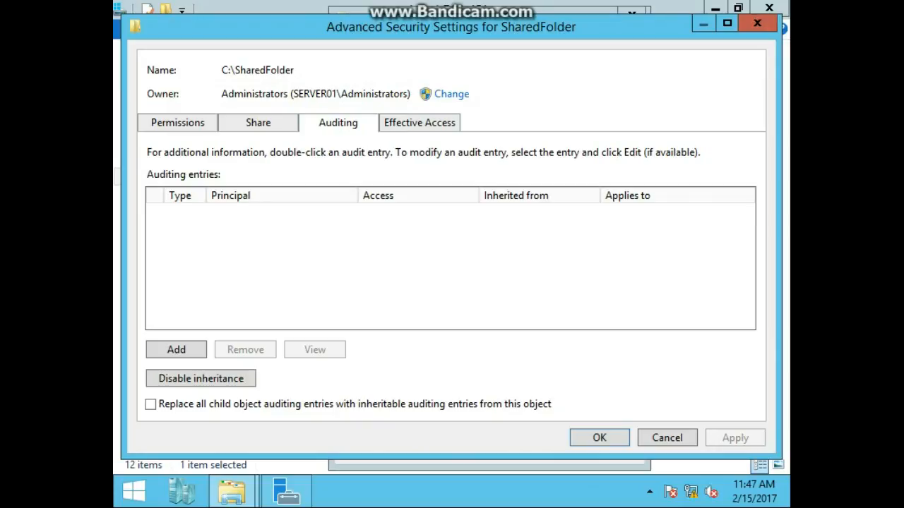
- Start a new auditing entry for SharedFolder with the Domain Users group as its principal
click(194, 347)
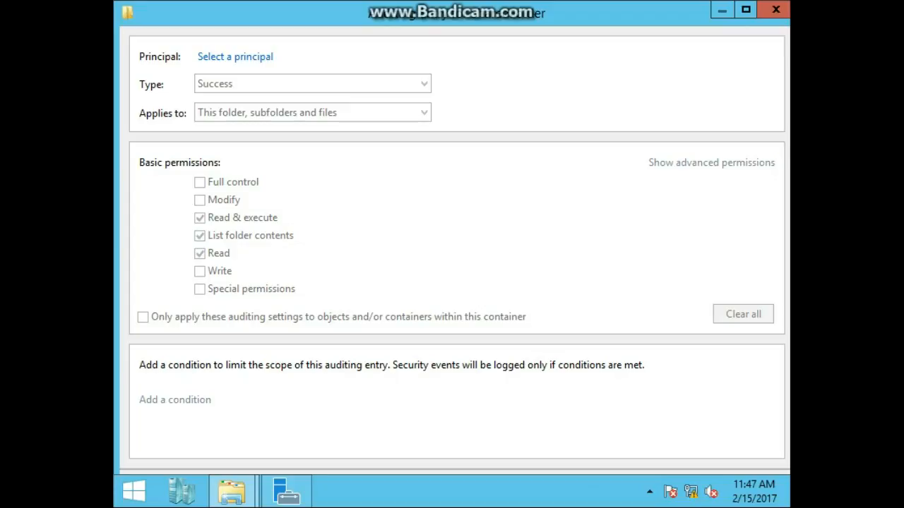
click(235, 57)
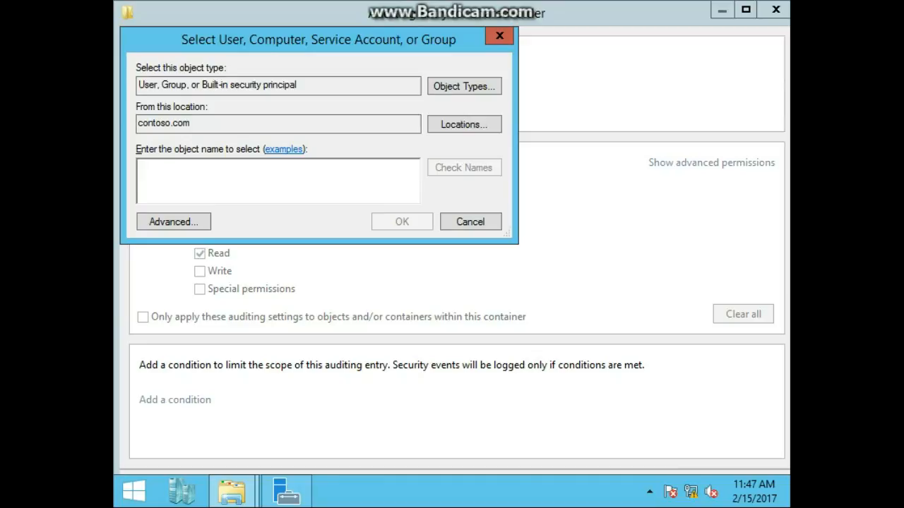
text(domain users)
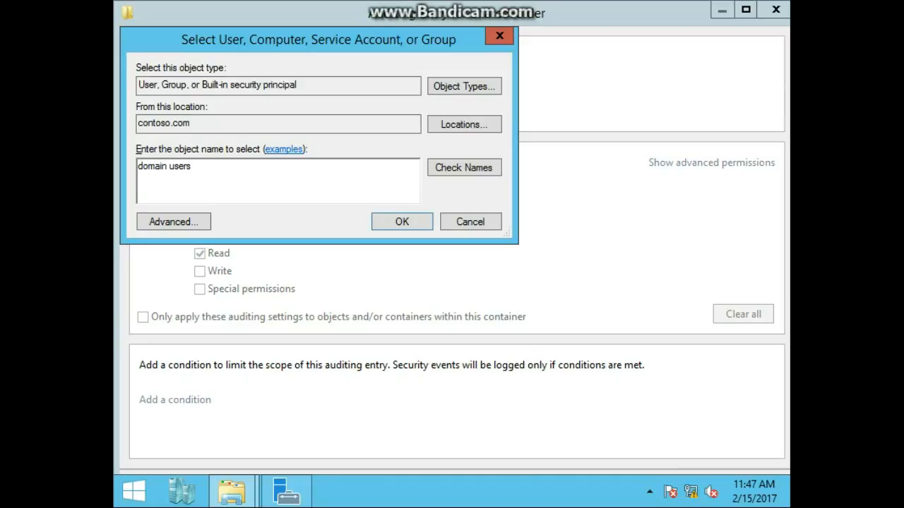
key(Return)
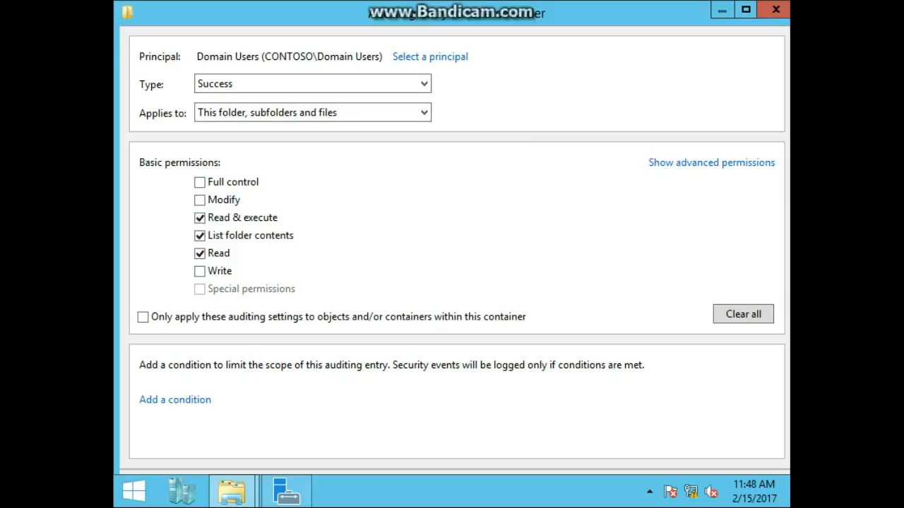
- Set the Domain Users auditing entry to type All with Full control and confirm the entry
click(312, 84)
click(312, 99)
click(200, 183)
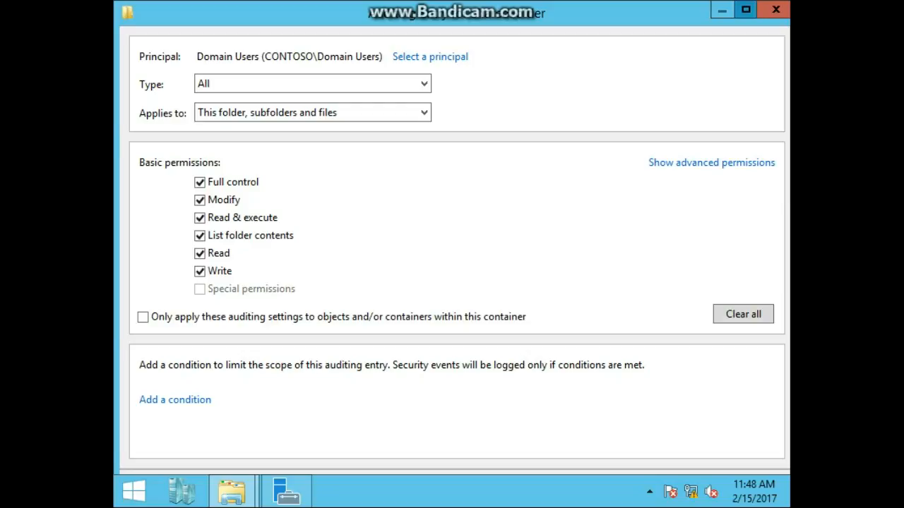
click(745, 10)
key(Return)
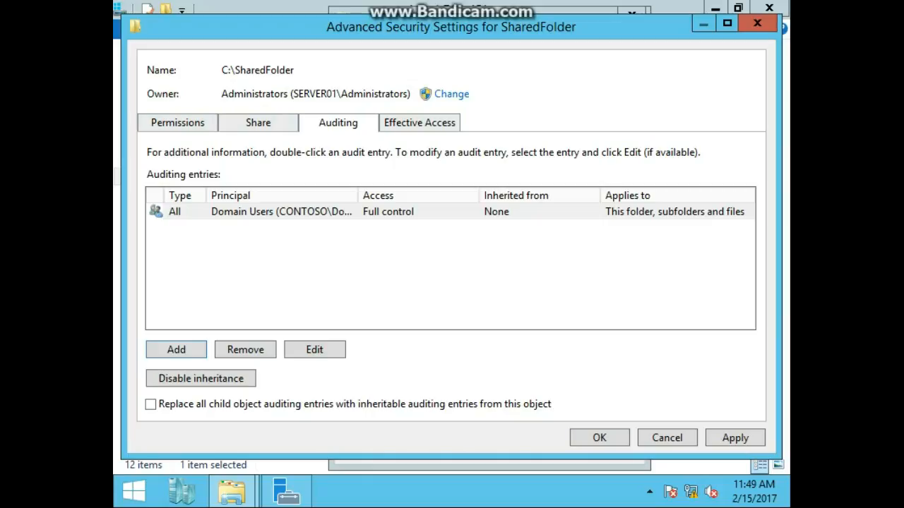
- Replace all child object auditing entries with inheritable ones from SharedFolder, then accept the advanced security settings and folder properties
click(150, 405)
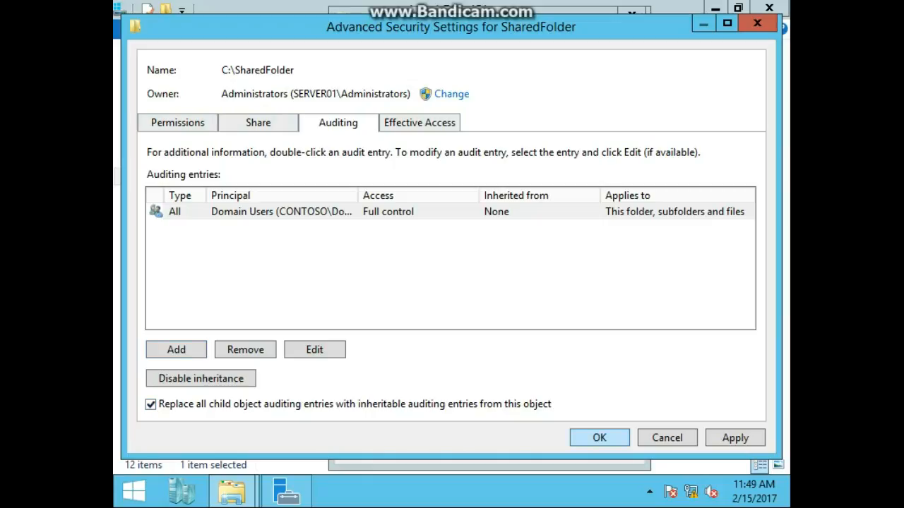
key(Return)
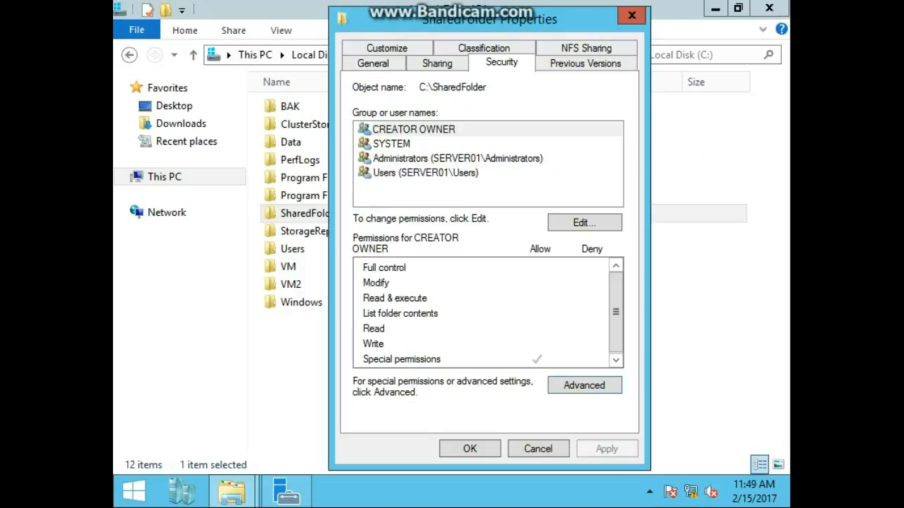
key(Return)
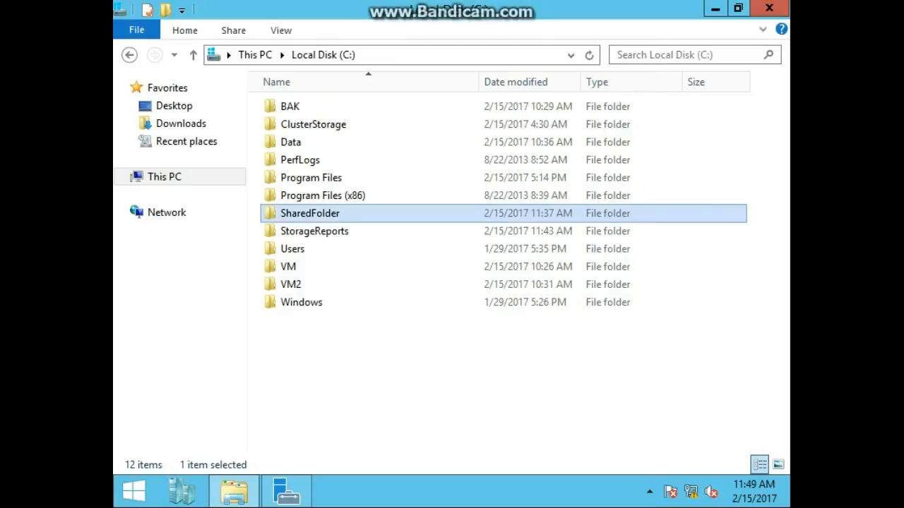
- Run gpupdate /force in an administrator Command Prompt, then close it
right_click(137, 485)
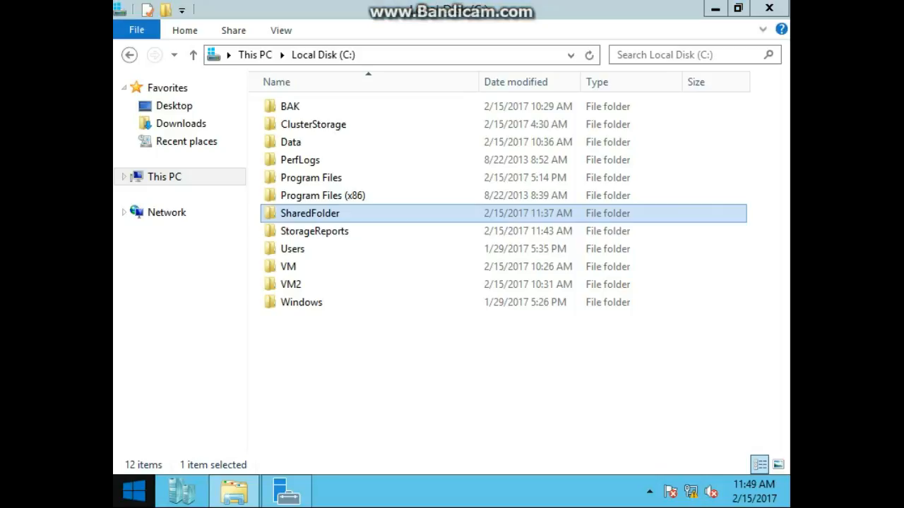
click(209, 317)
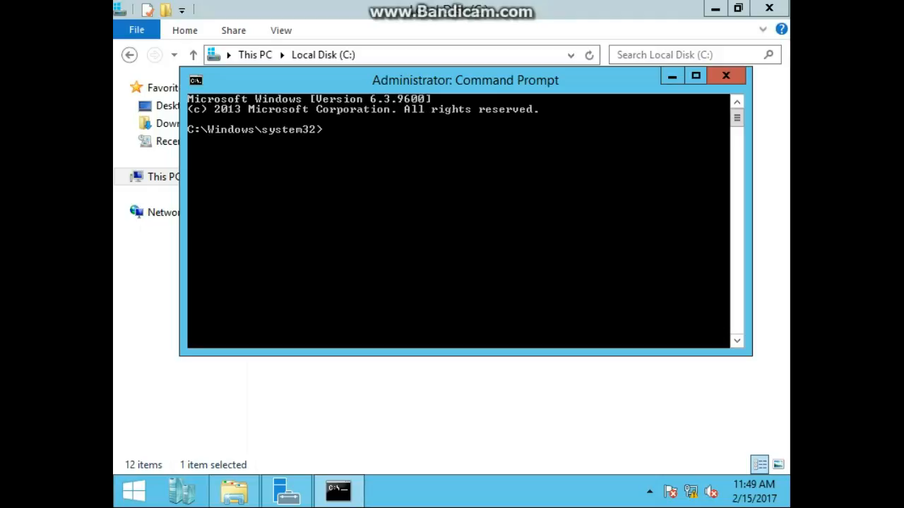
text(gpupdate /force)
key(Return)
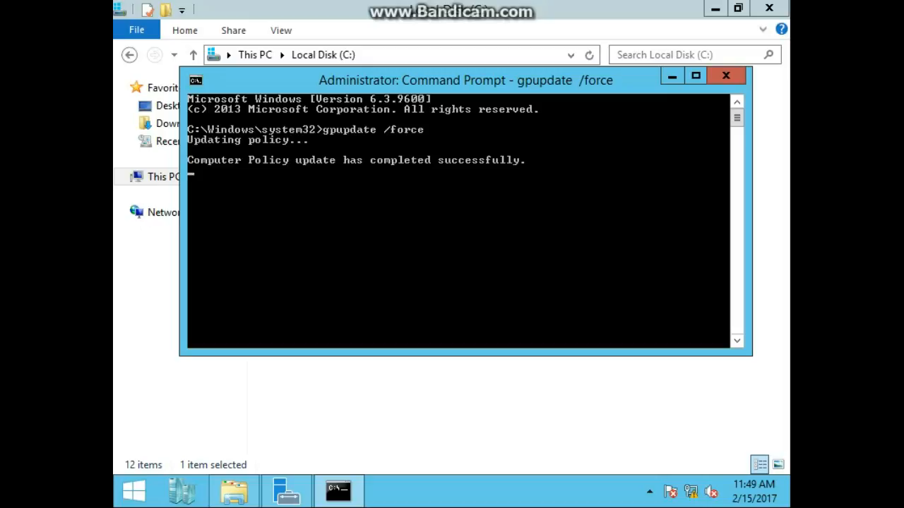
click(725, 76)
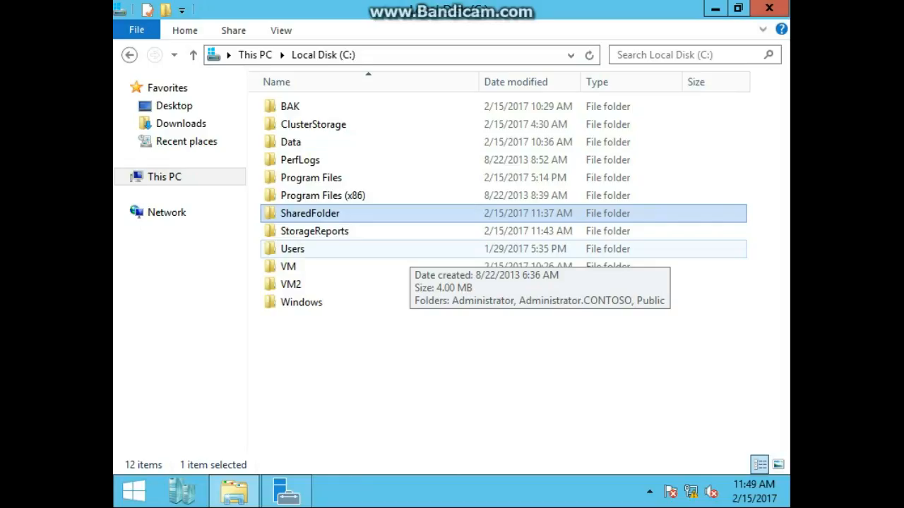
- Delete the Doc1 file from C:\SharedFolder
key(Return)
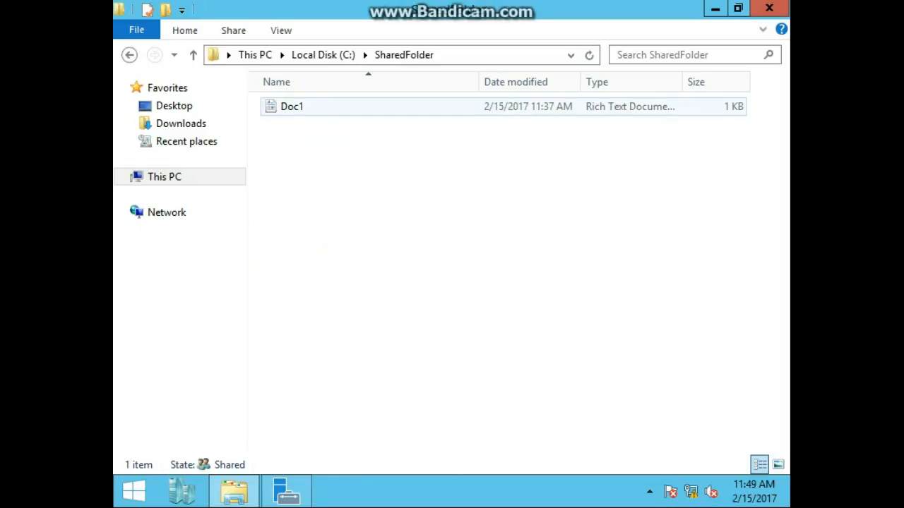
right_click(299, 111)
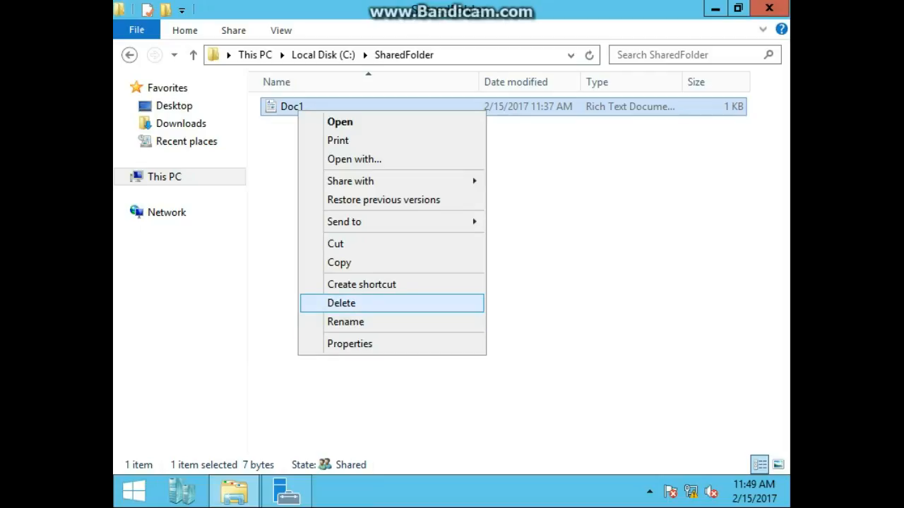
click(341, 303)
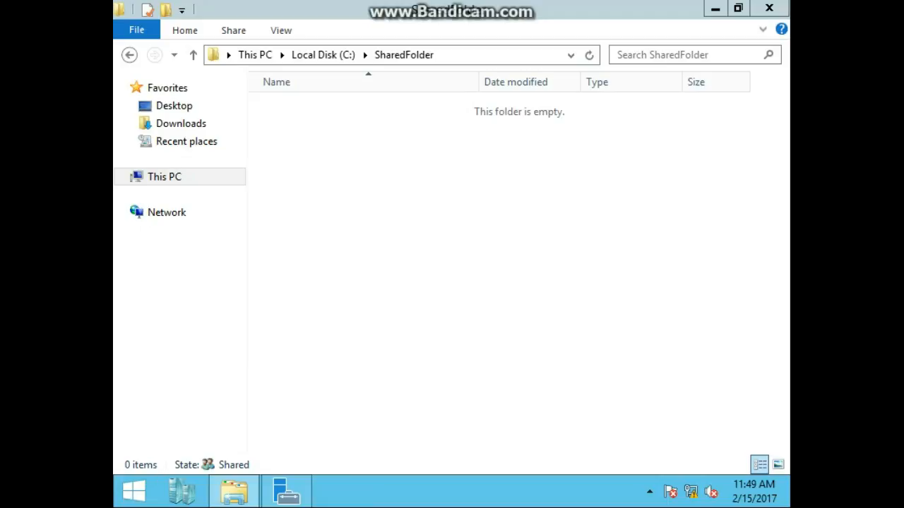
- Switch to Server Manager, launch Event Viewer and display the Windows Security log
click(286, 492)
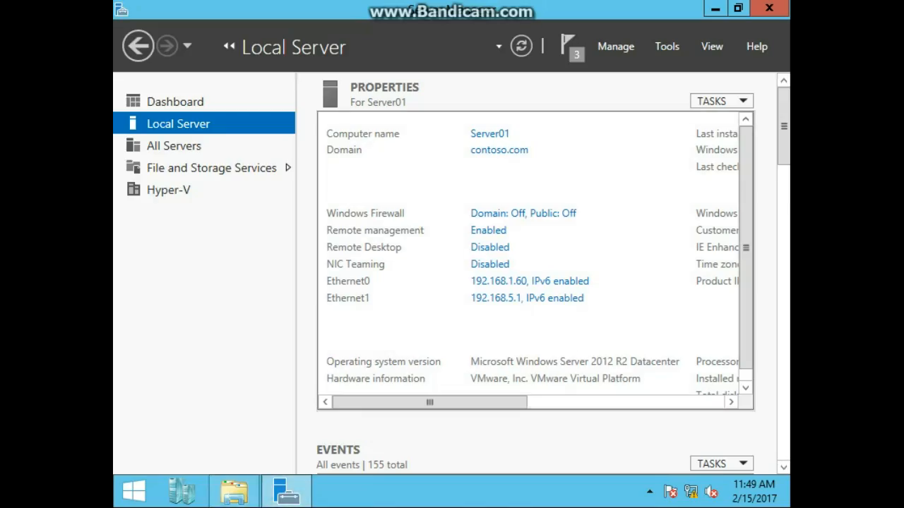
click(666, 45)
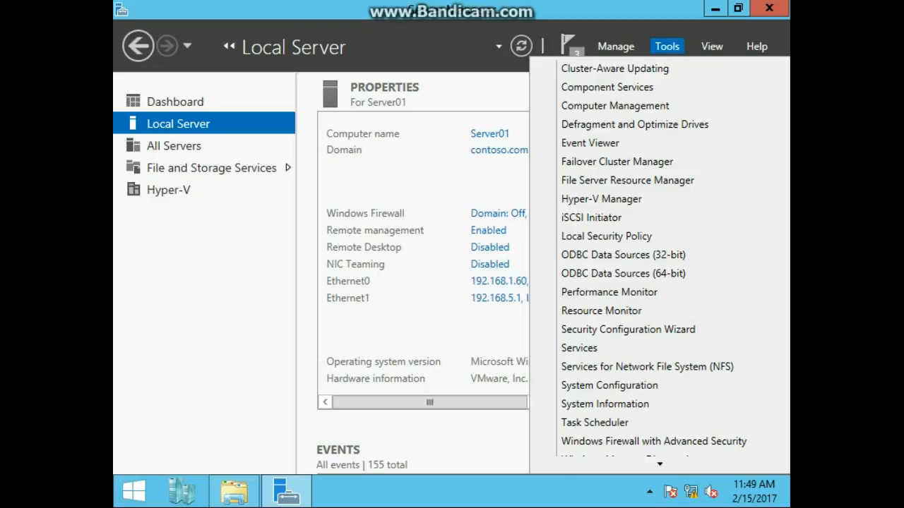
click(589, 142)
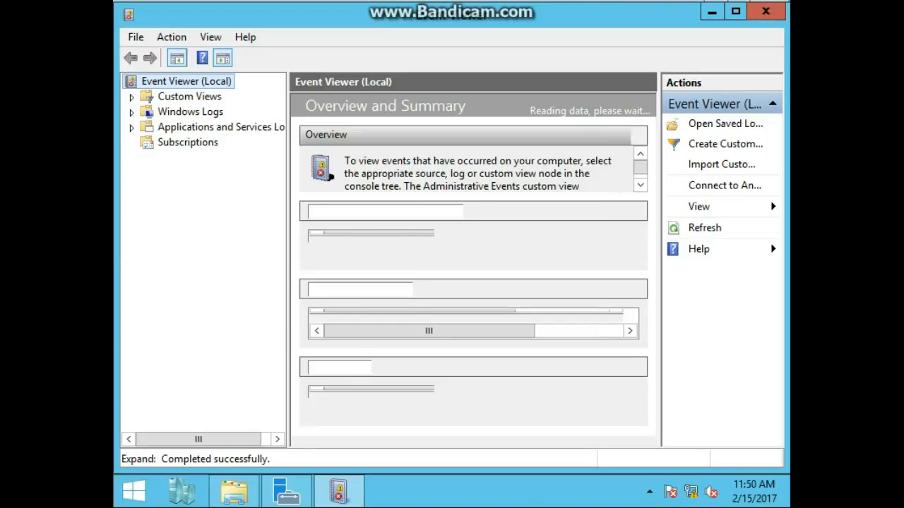
click(131, 111)
click(191, 142)
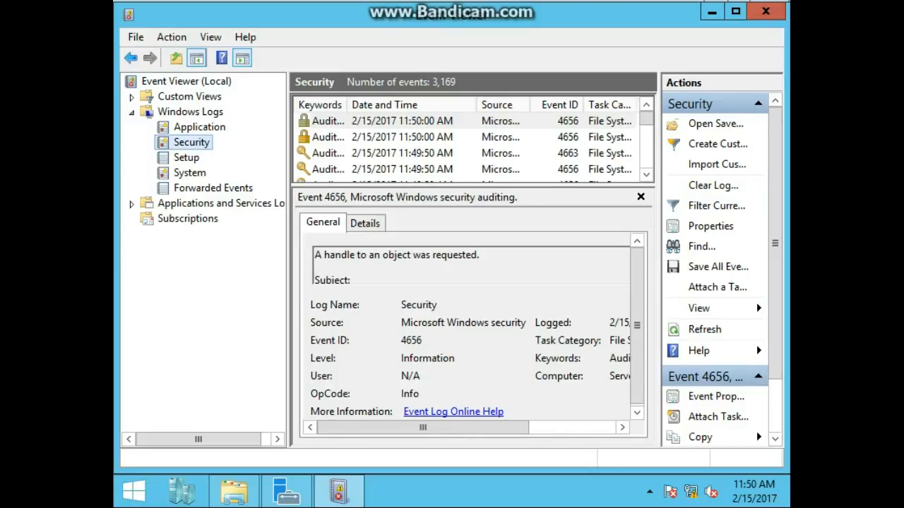
- Browse the recent File System audit events in the Security log, comparing the success and failure entries
click(317, 137)
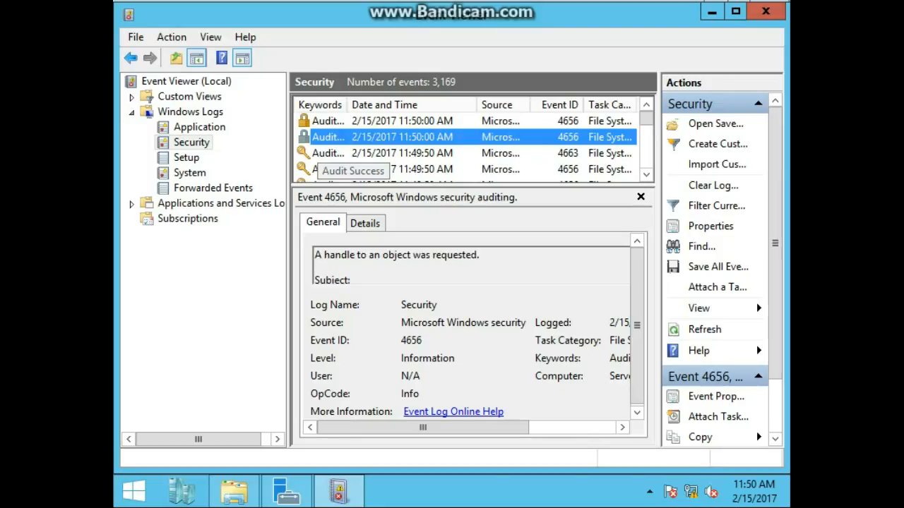
click(318, 153)
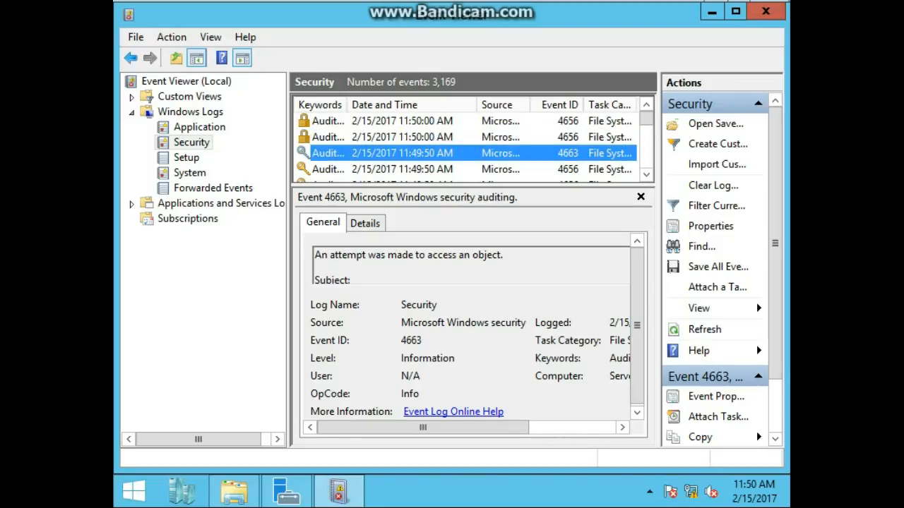
click(416, 137)
click(416, 170)
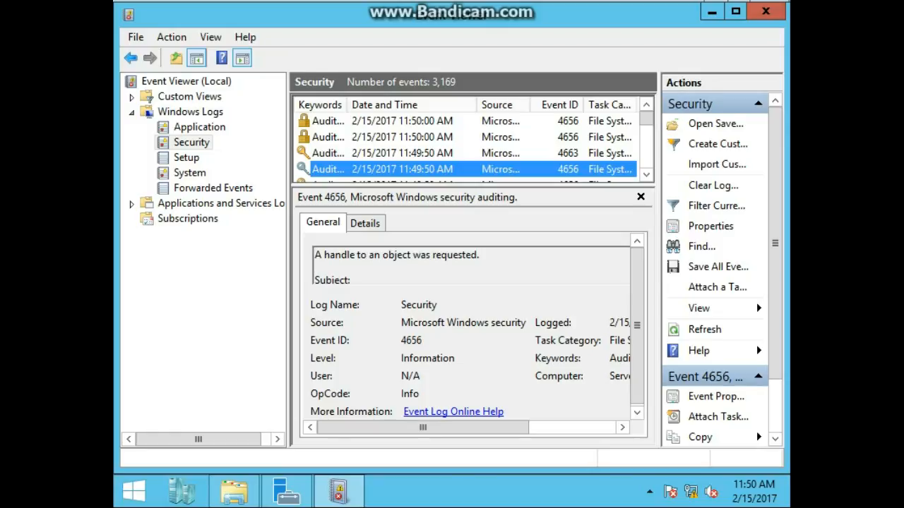
scroll(466, 144, down, 1)
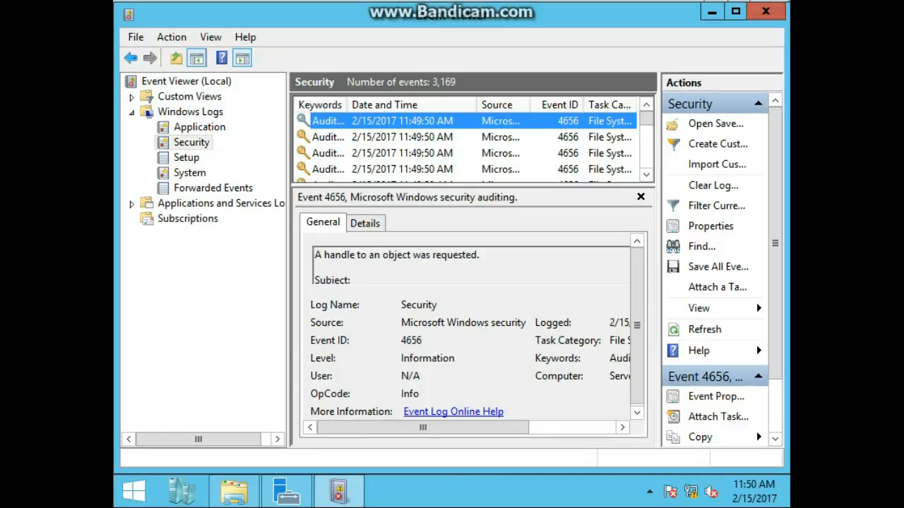
key(Down)
key(Down)
key(Down)
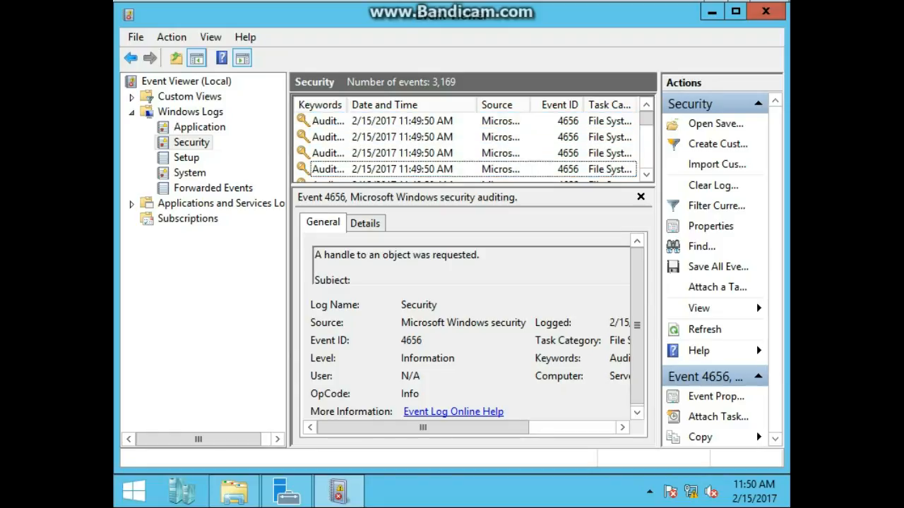
key(Down)
key(Up)
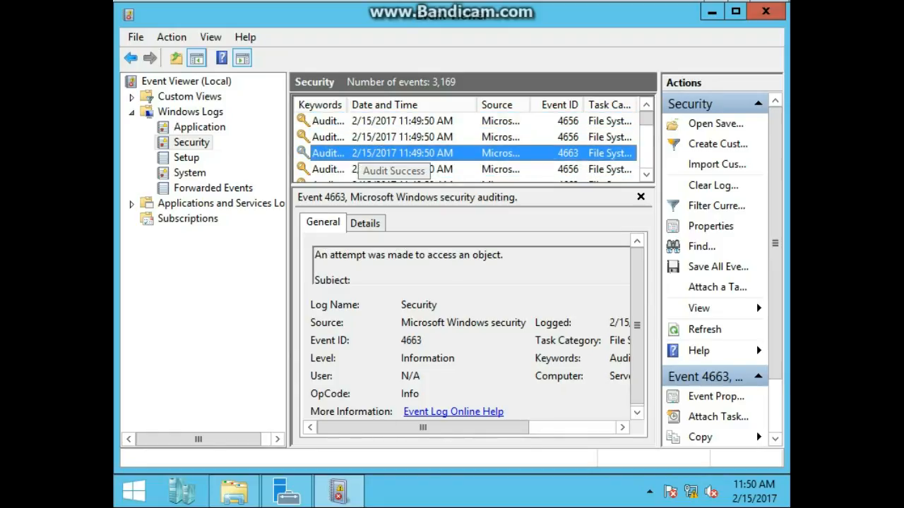
key(Up)
key(Up)
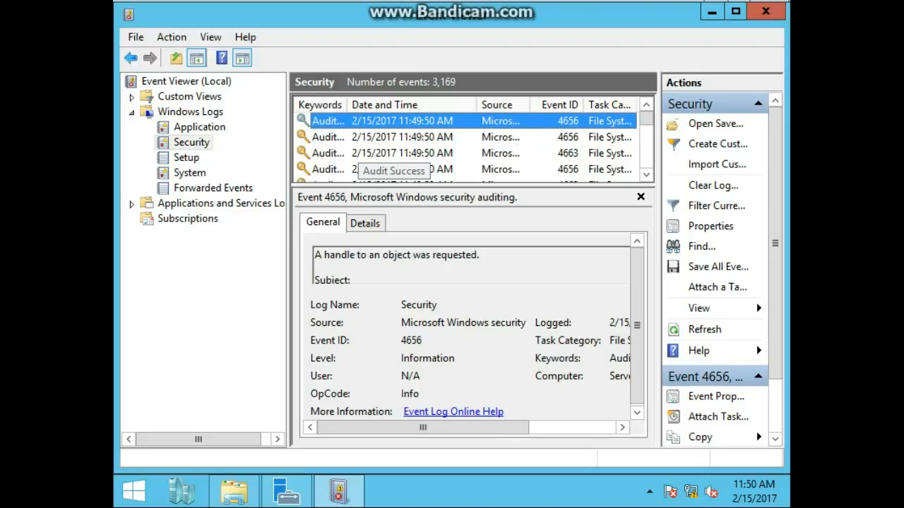
key(Down)
key(Down)
key(Down)
key(Down)
key(Down)
key(Down)
key(Down)
key(Down)
key(Down)
key(Down)
key(Down)
key(Down)
key(Down)
key(Down)
key(Down)
key(Down)
key(Down)
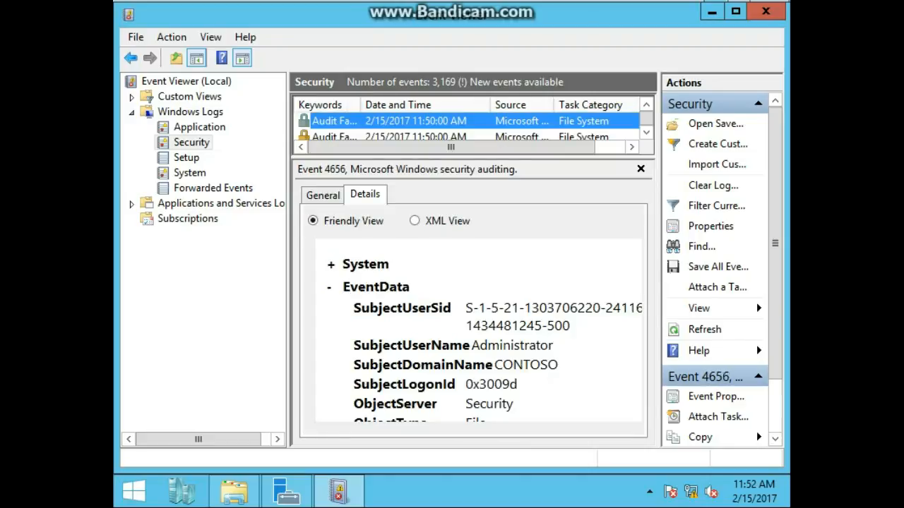
- Enlarge the Security event list and select the newest File System audit failure event
click(766, 11)
key(Down)
key(Down)
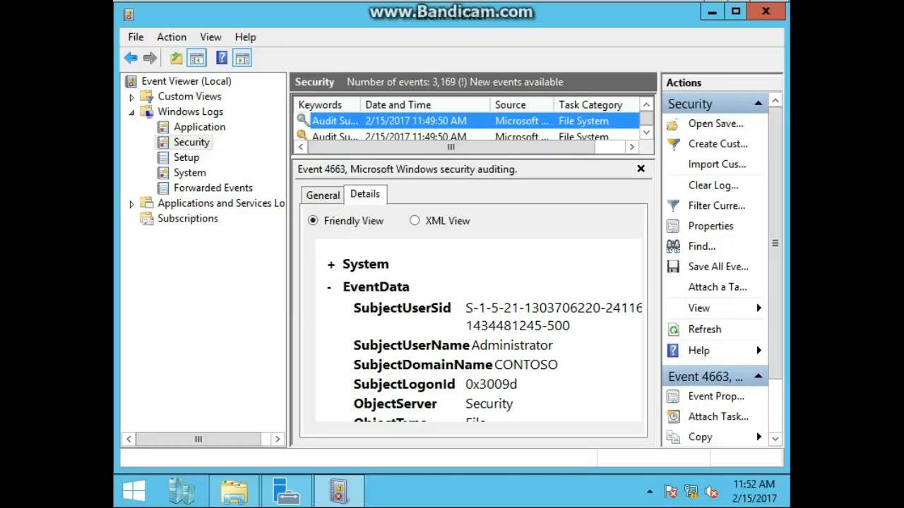
drag(473, 158, 473, 269)
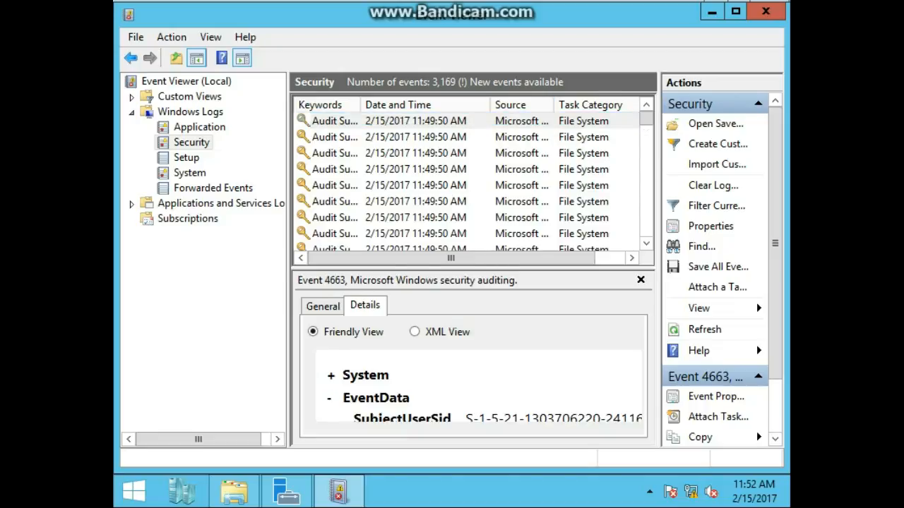
click(343, 140)
scroll(343, 141, up, 1)
click(343, 140)
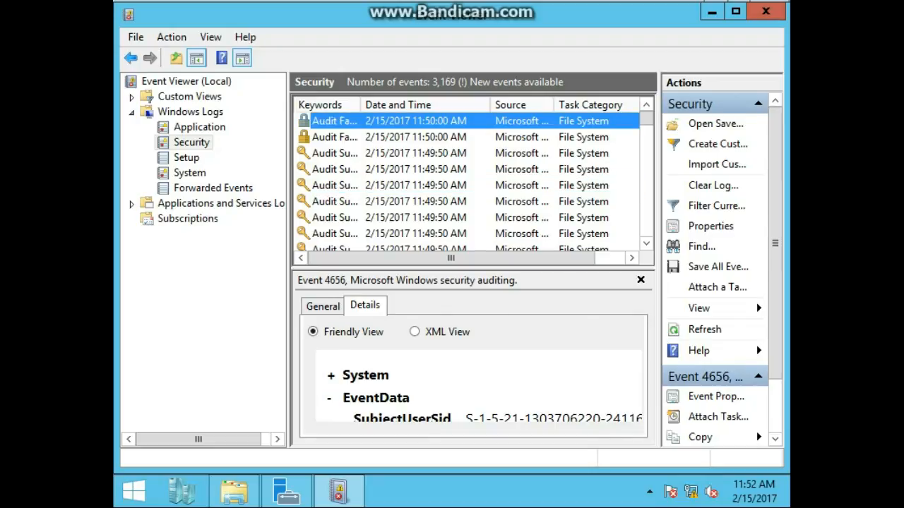
- Read the general description of the selected audit failure event, examining its object name, requested accesses and access reasons
click(323, 306)
drag(356, 339, 372, 368)
click(357, 361)
click(372, 338)
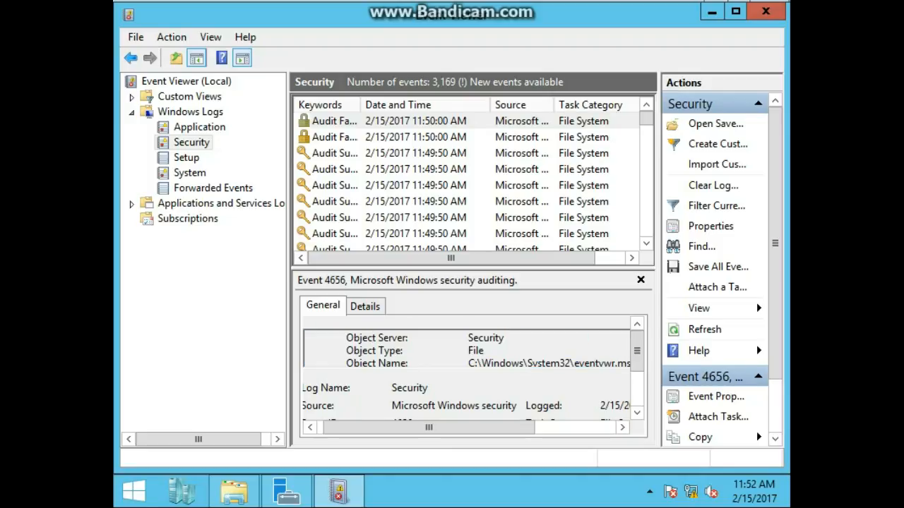
drag(482, 362, 628, 362)
click(360, 350)
scroll(492, 339, up, 2)
scroll(492, 339, up, 3)
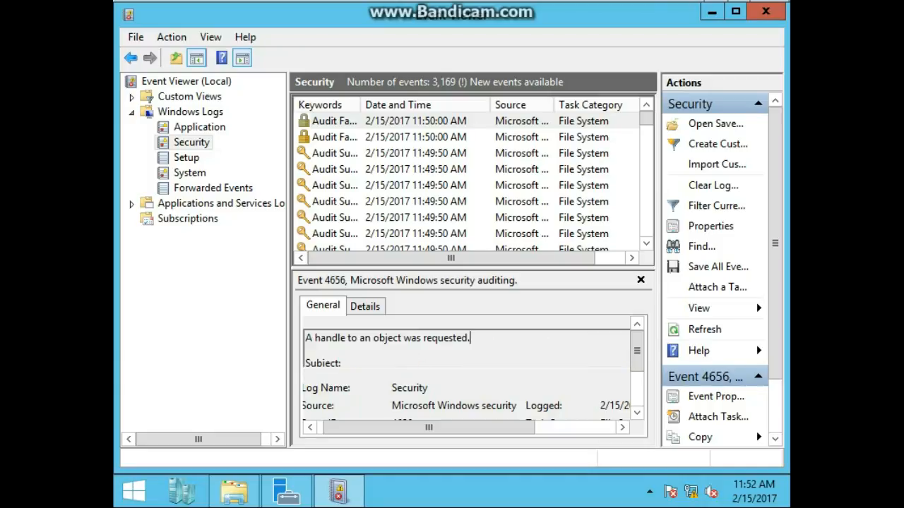
scroll(470, 339, down, 8)
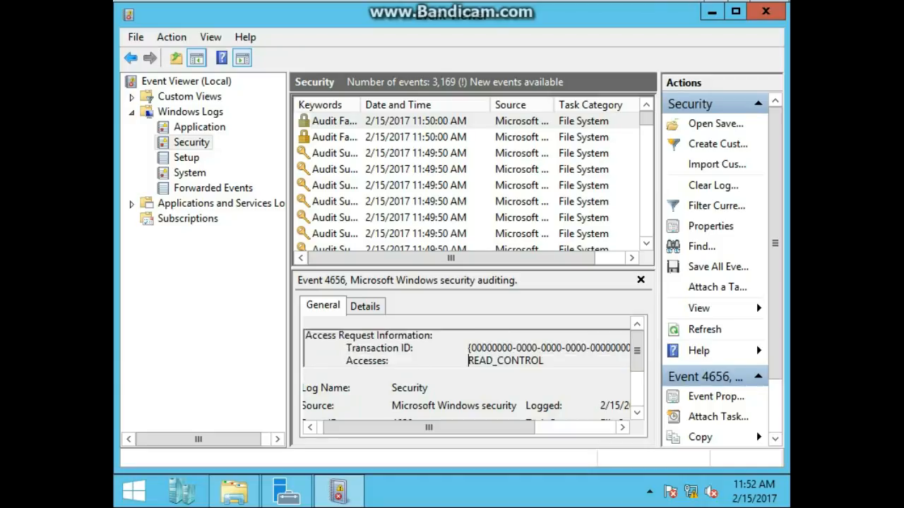
scroll(468, 346, up, 3)
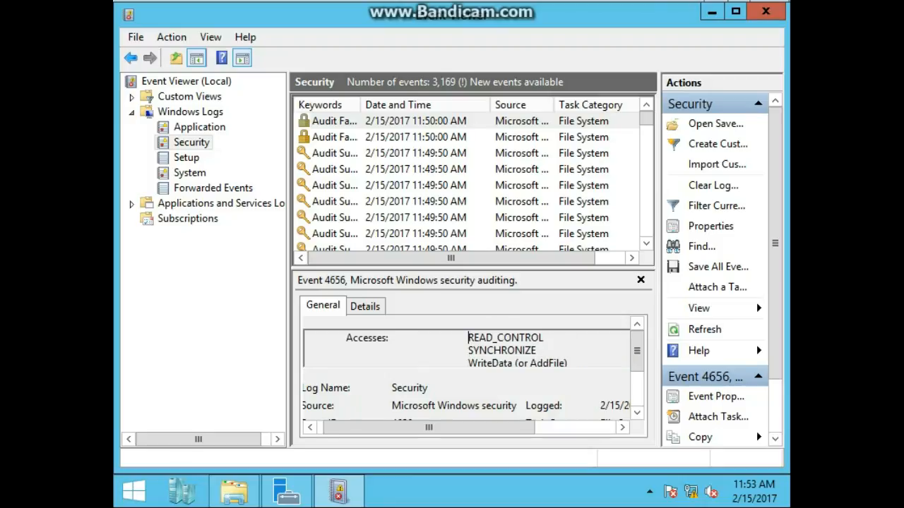
scroll(468, 346, down, 1)
scroll(468, 360, down, 5)
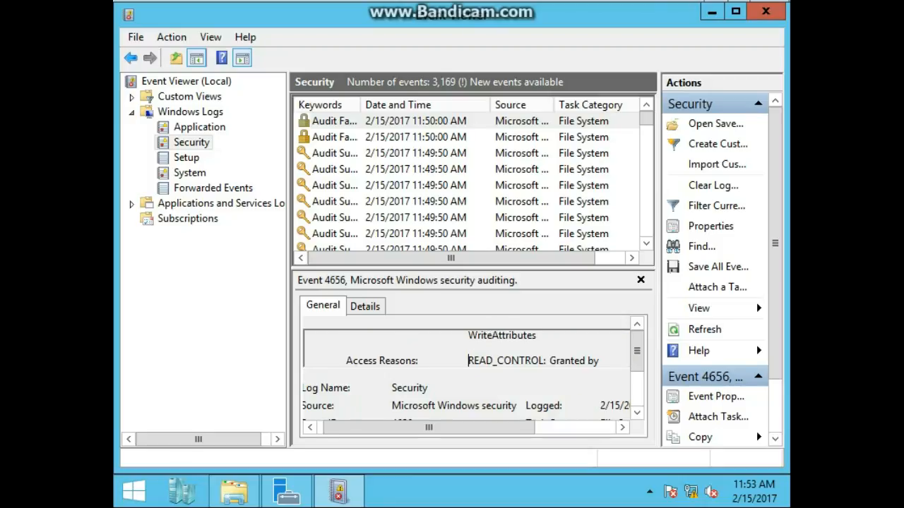
scroll(468, 360, down, 2)
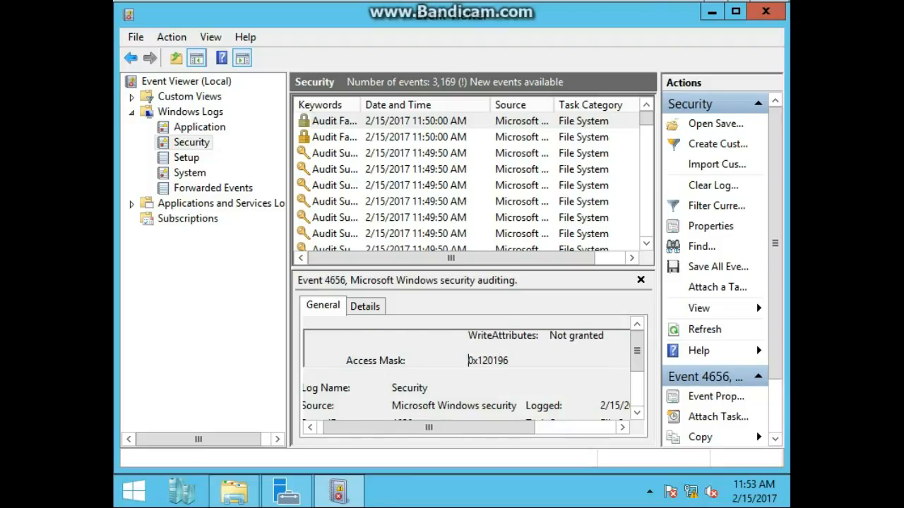
scroll(469, 353, up, 3)
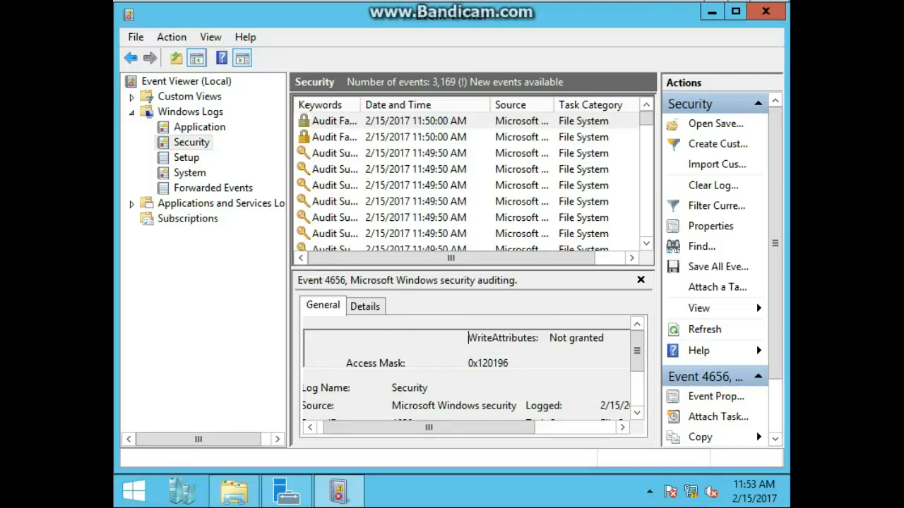
scroll(468, 340, up, 3)
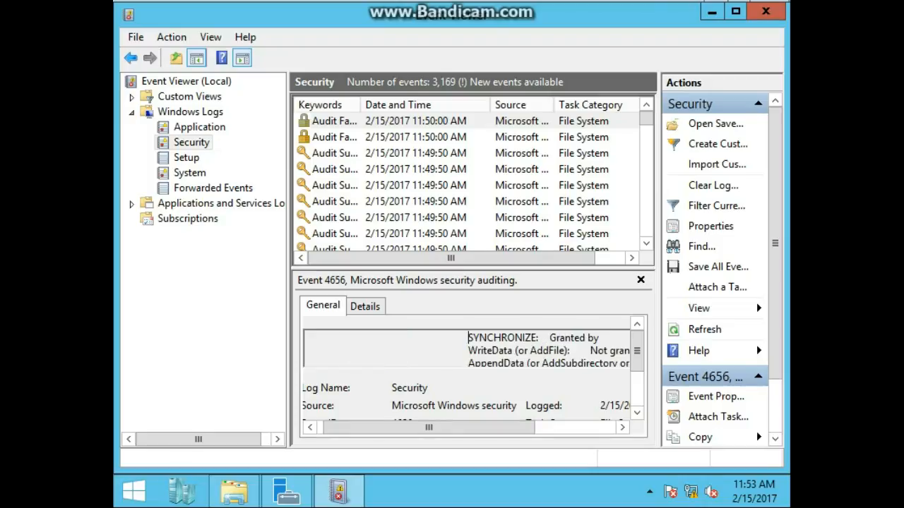